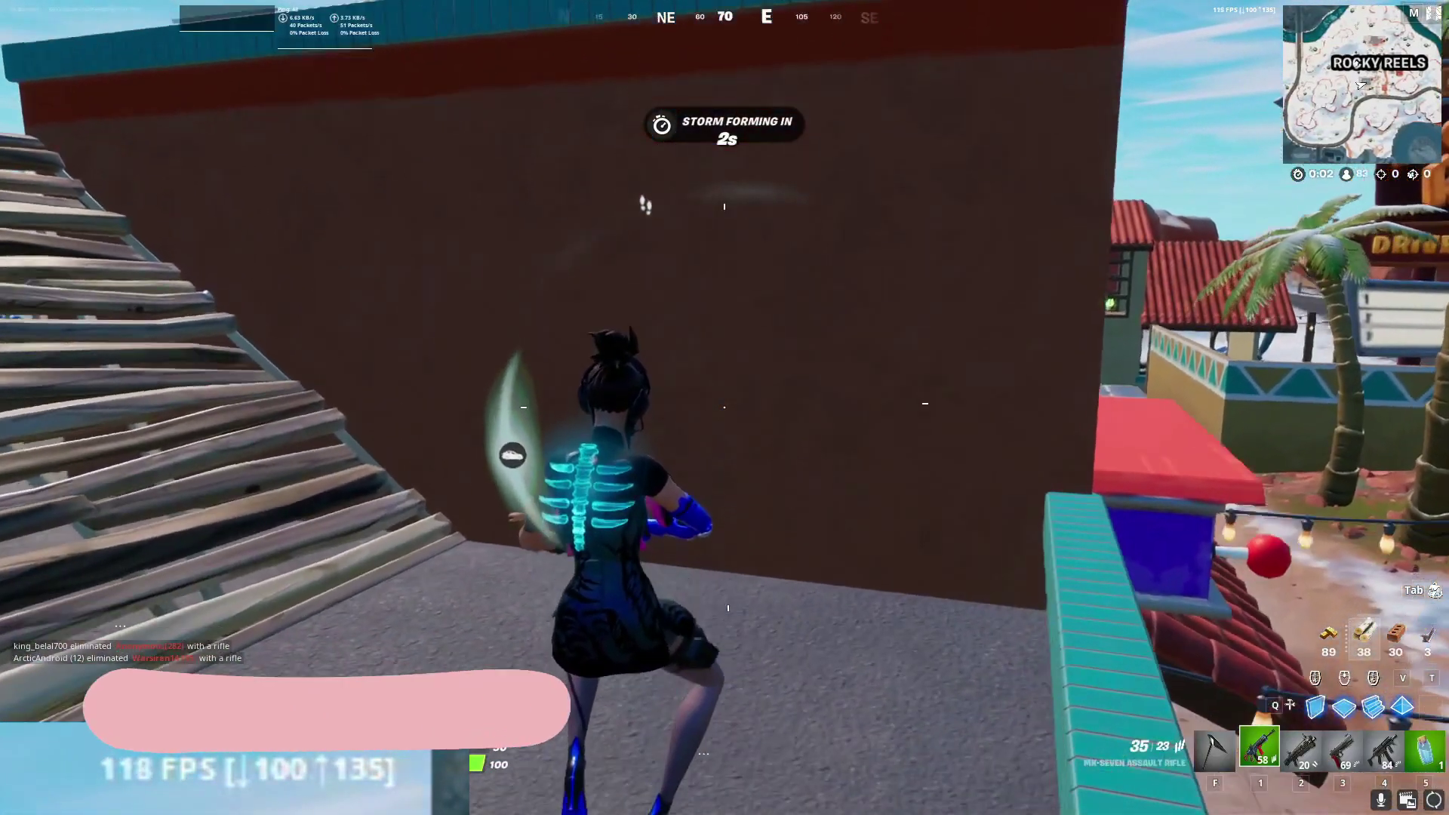
# Step: Switch to the auto shotgun and eliminate the enemy on the wall
pyautogui.press('2')
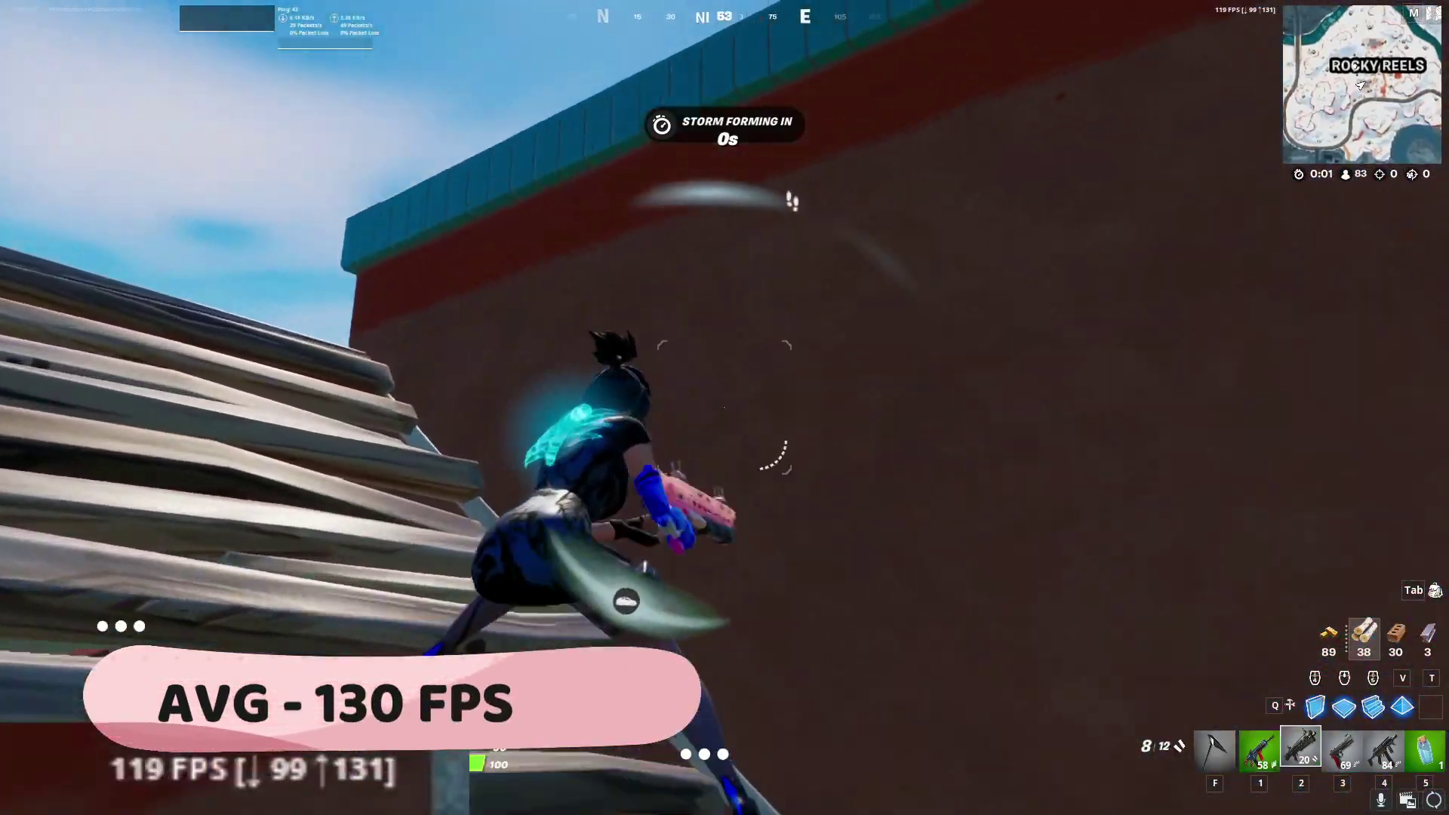
pyautogui.press('w')
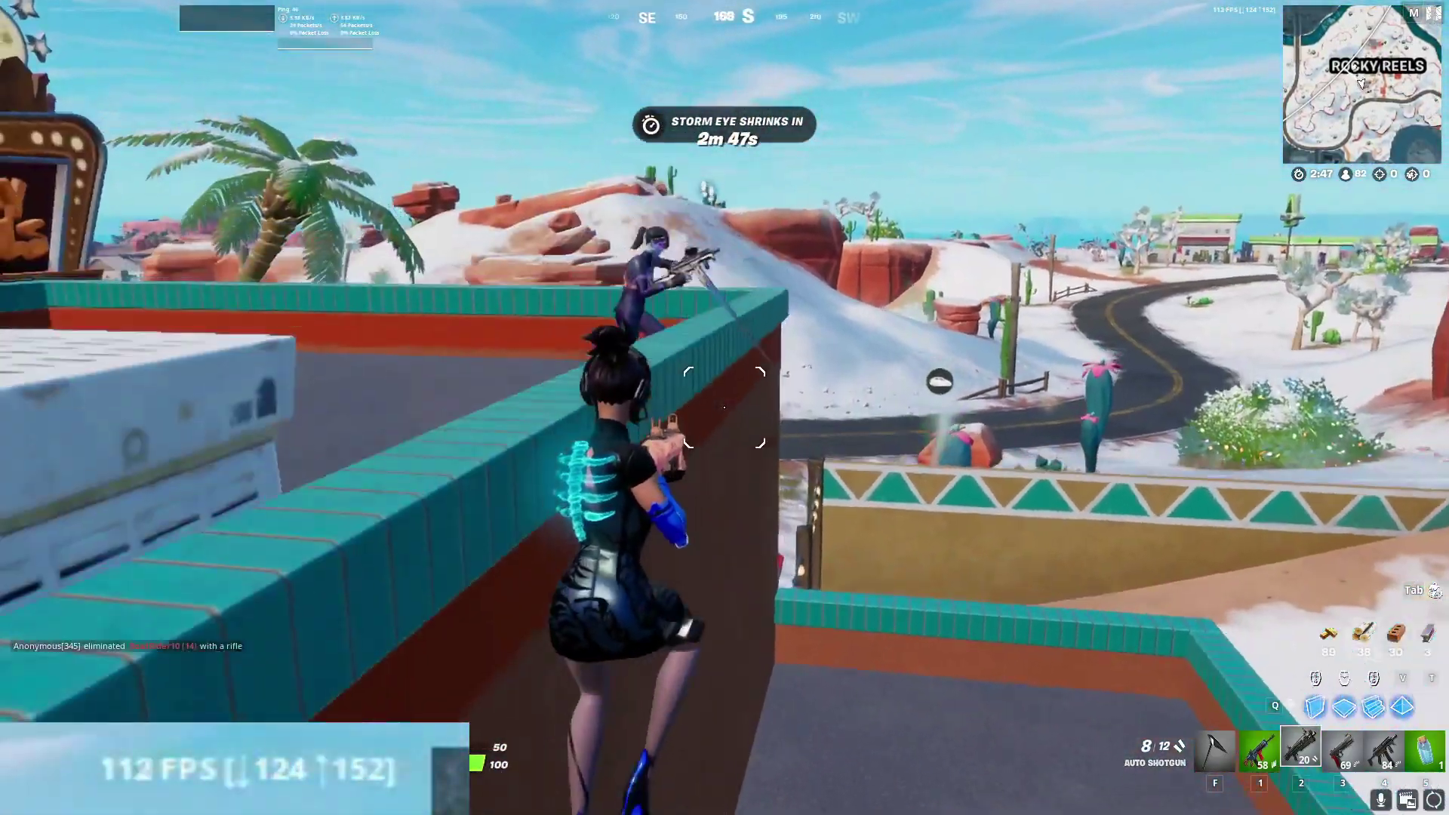
pyautogui.click(725, 408)
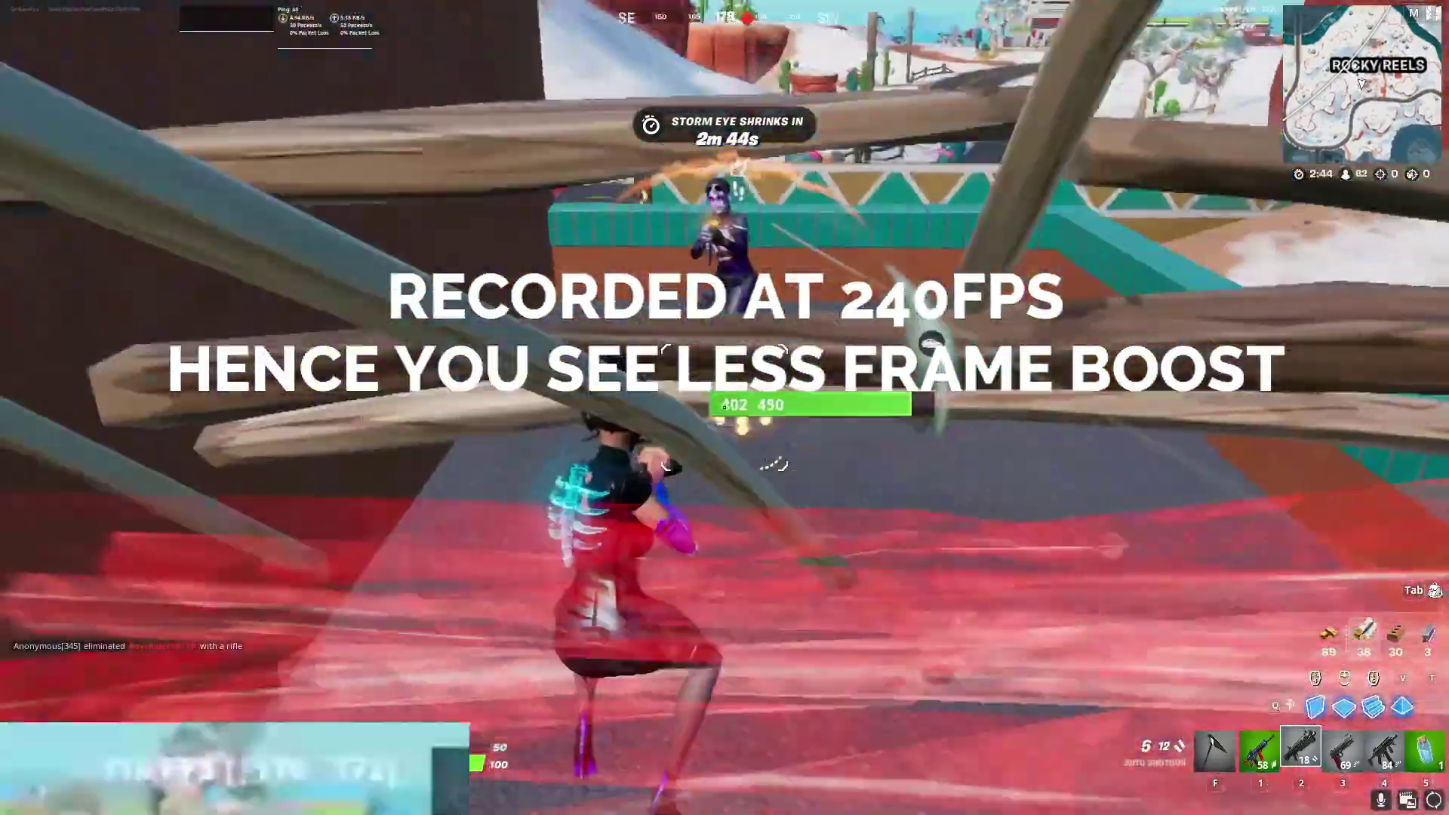
pyautogui.click(725, 407)
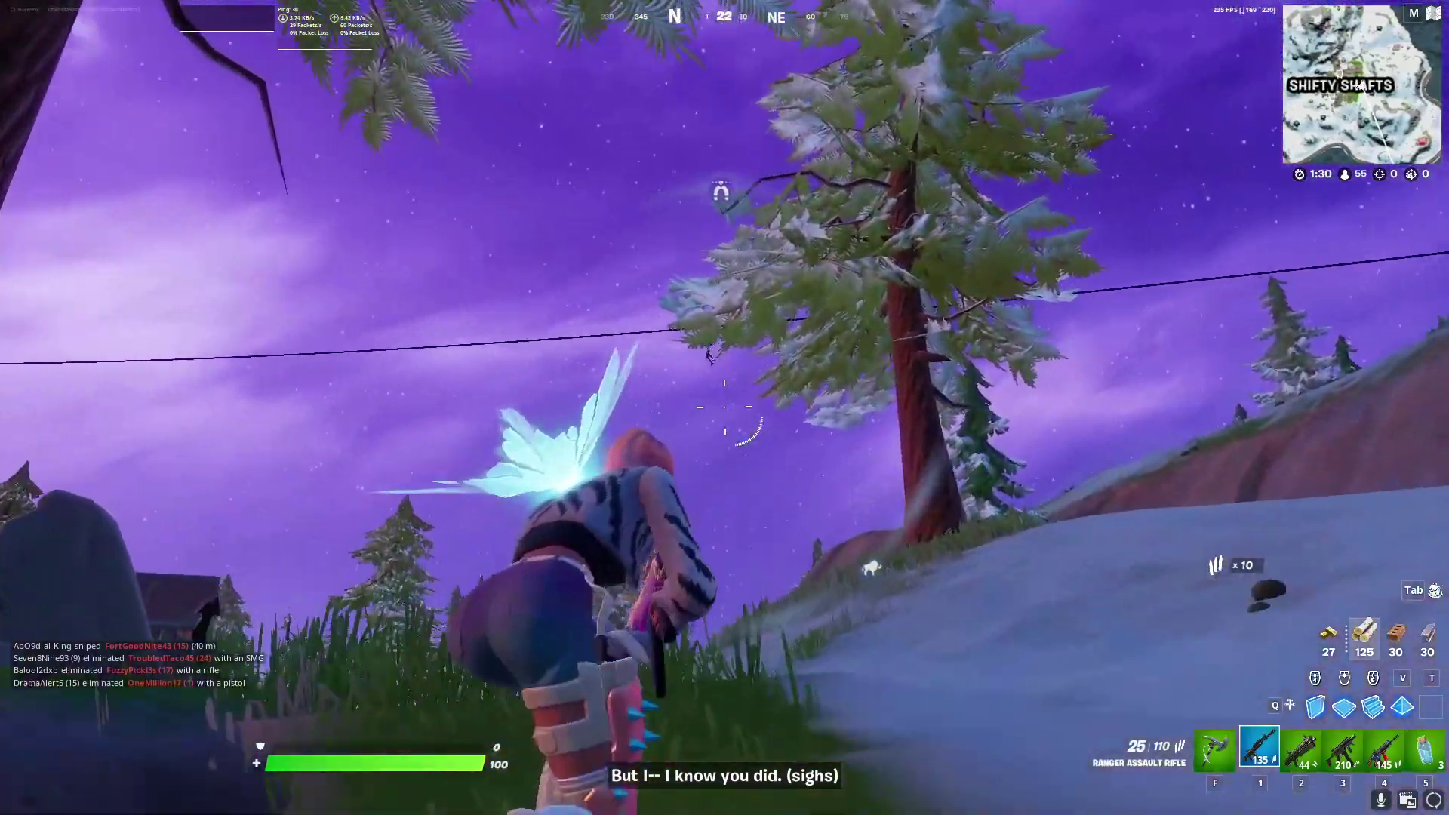
# Step: Aim the rifle at the enemy riding the zipline and shoot until eliminated
pyautogui.rightClick(724, 407)
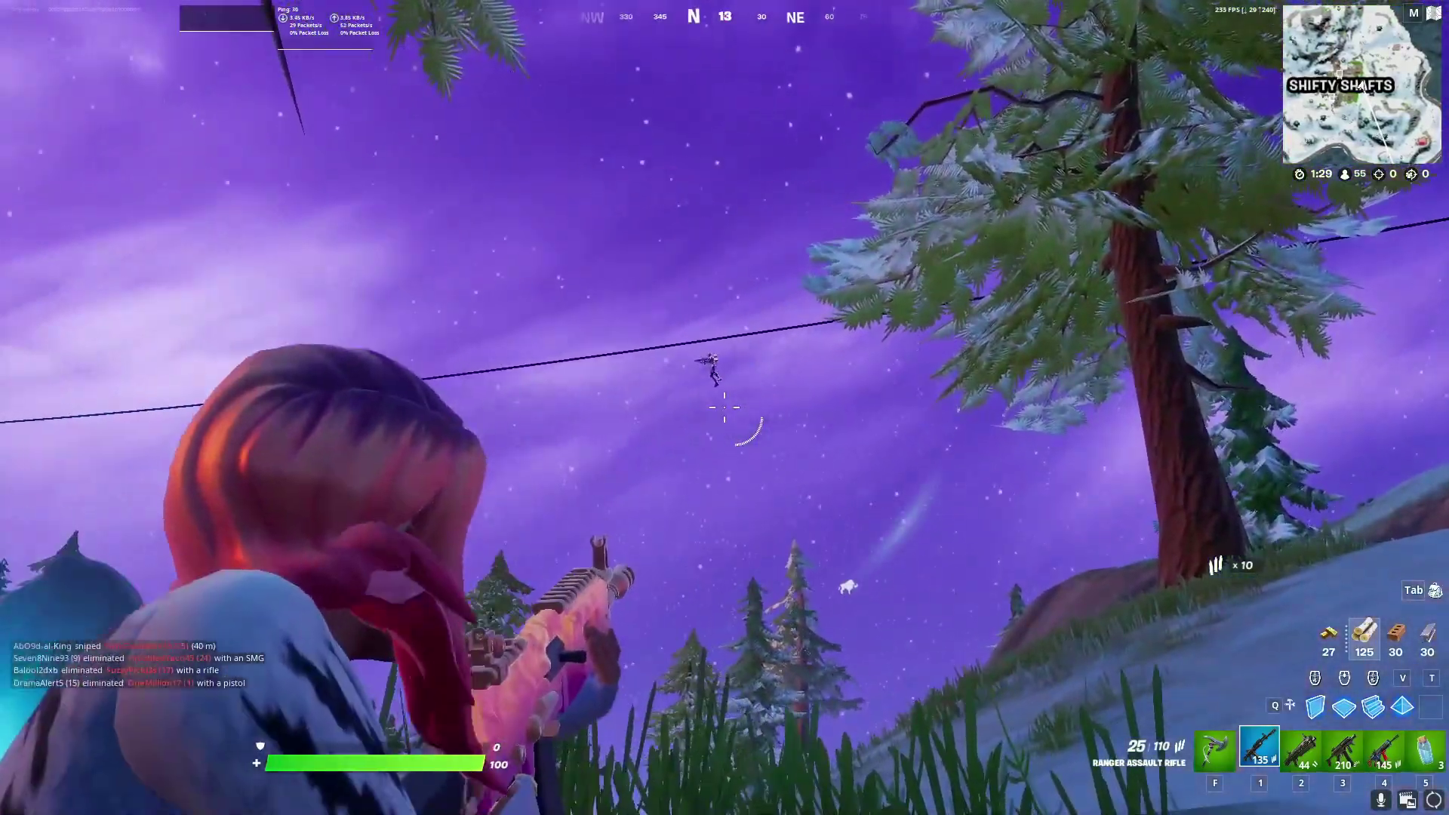
pyautogui.click(724, 408)
pyautogui.click(725, 407)
pyautogui.click(725, 408)
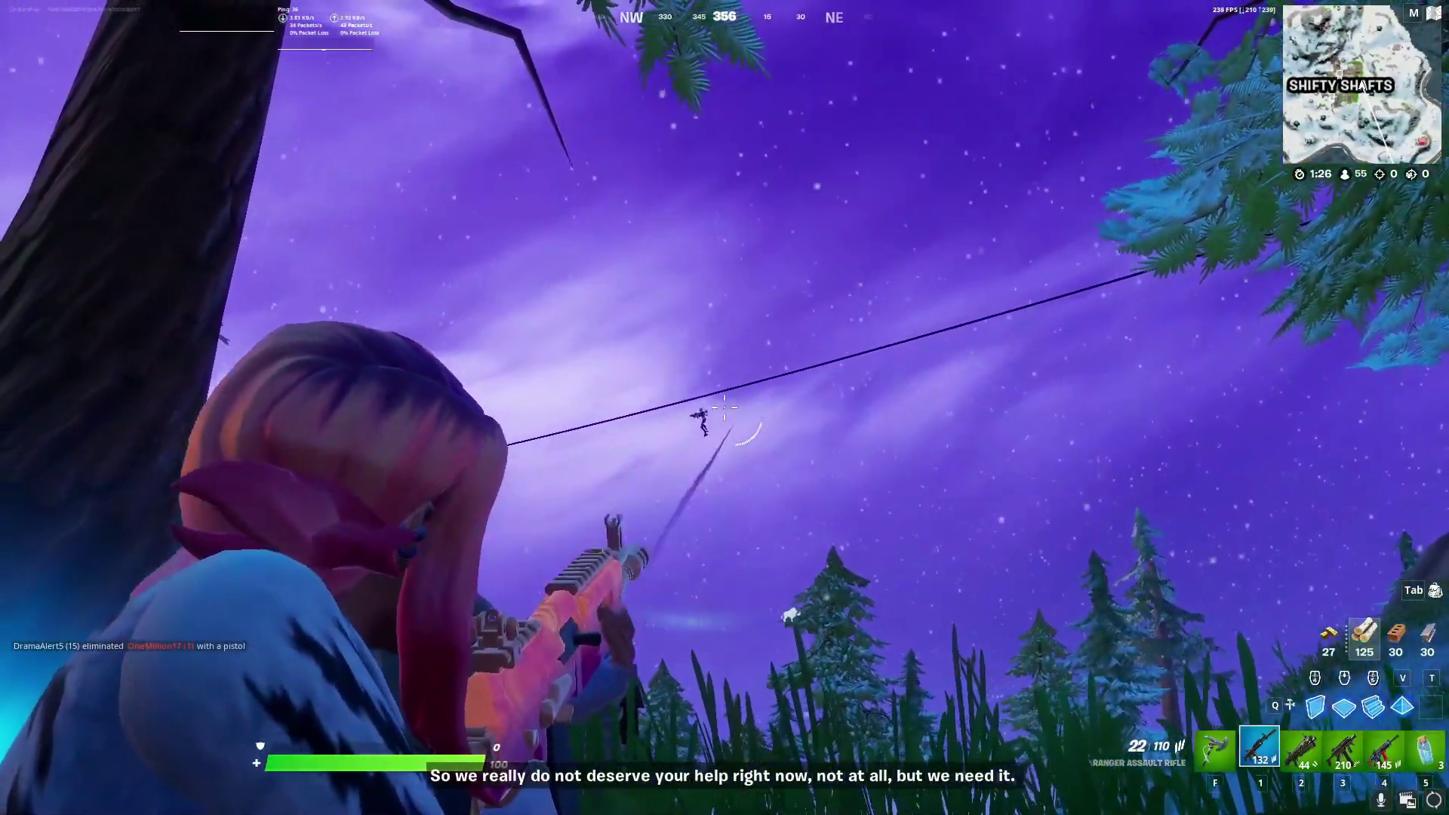
pyautogui.click(725, 408)
pyautogui.click(724, 408)
pyautogui.click(724, 408)
pyautogui.click(724, 407)
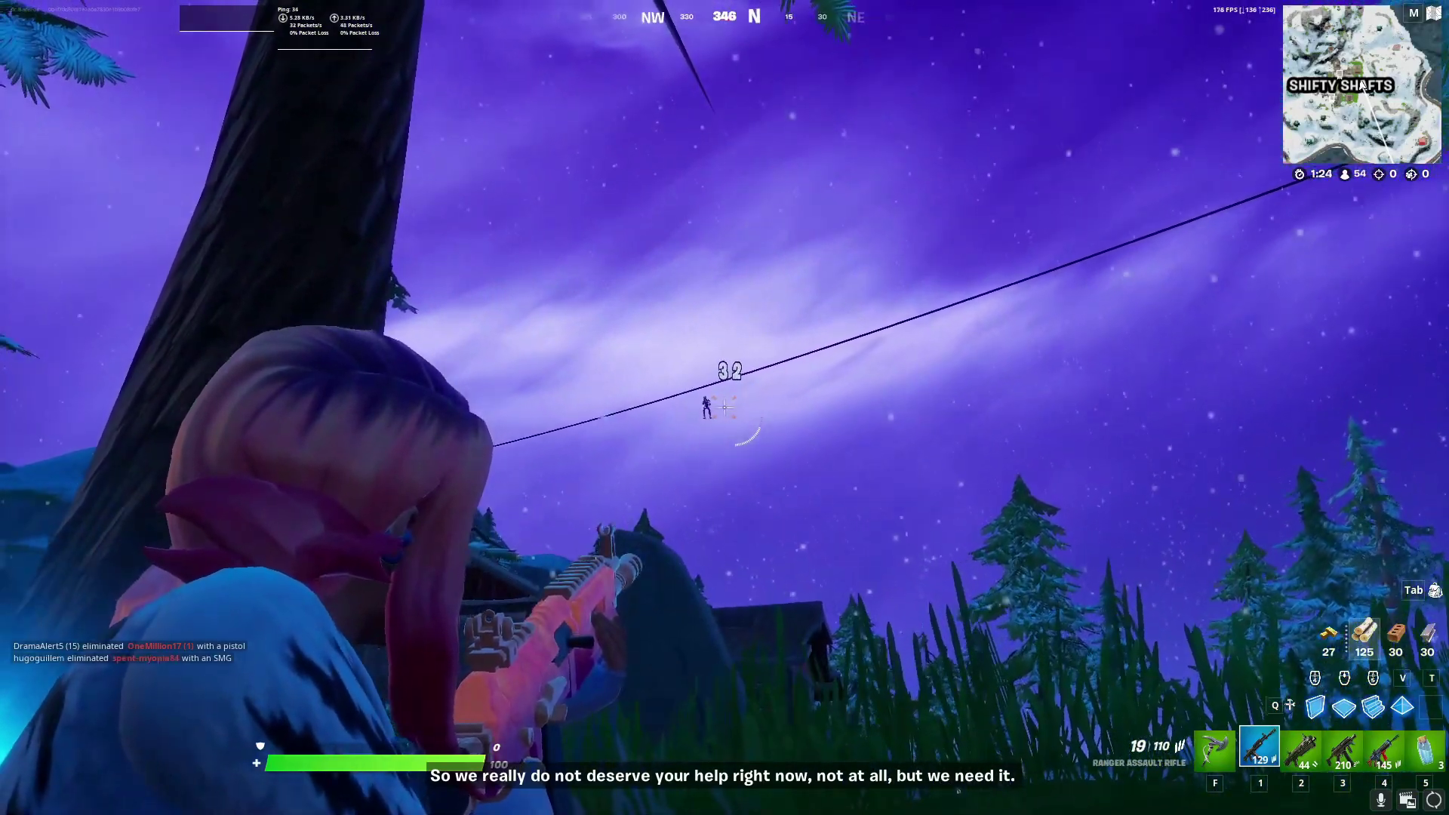
pyautogui.click(724, 408)
pyautogui.click(725, 408)
pyautogui.click(725, 408)
pyautogui.click(724, 407)
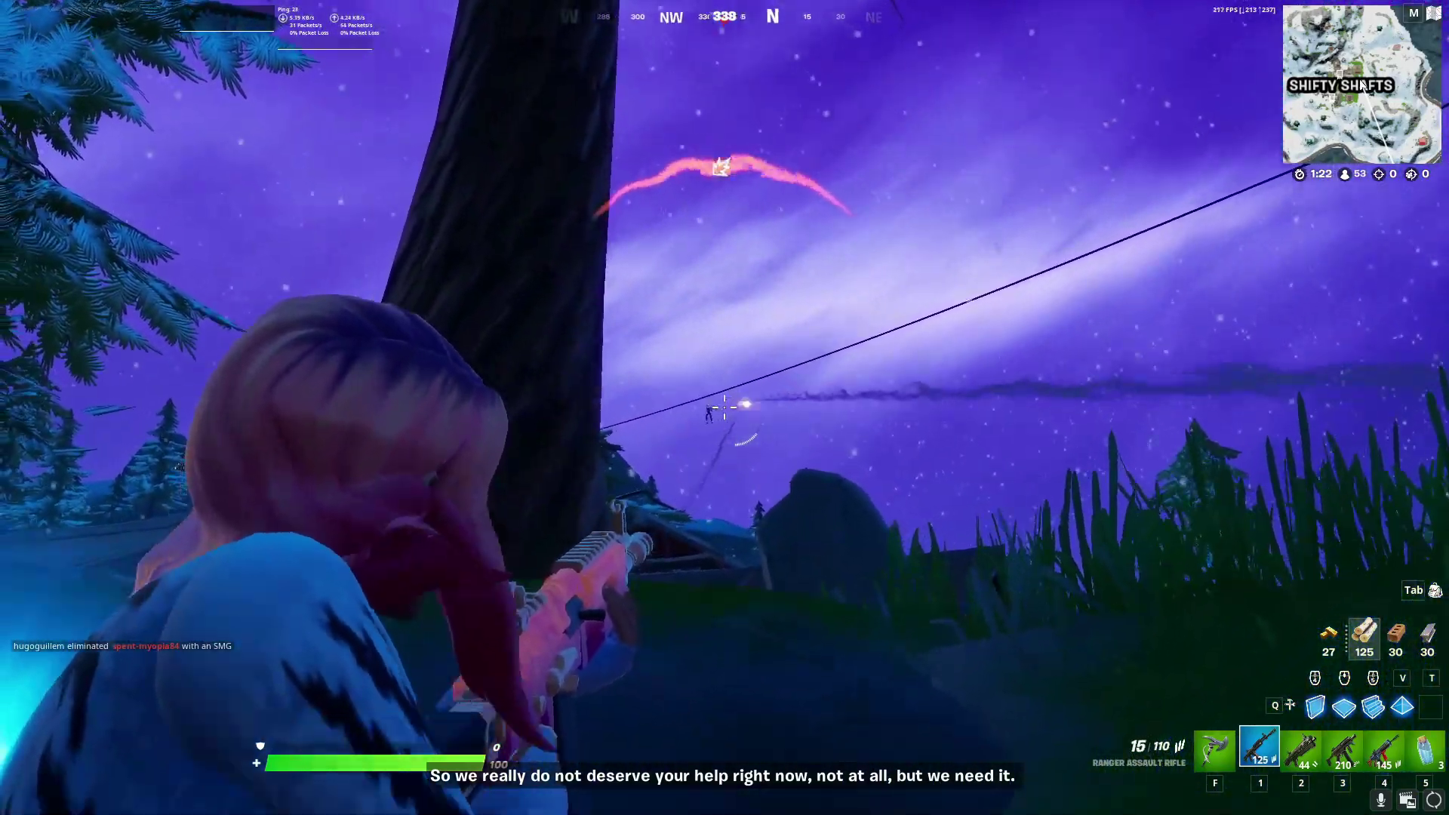
# Step: Run downhill and harvest bricks from the rock with the pickaxe
pyautogui.press('w')
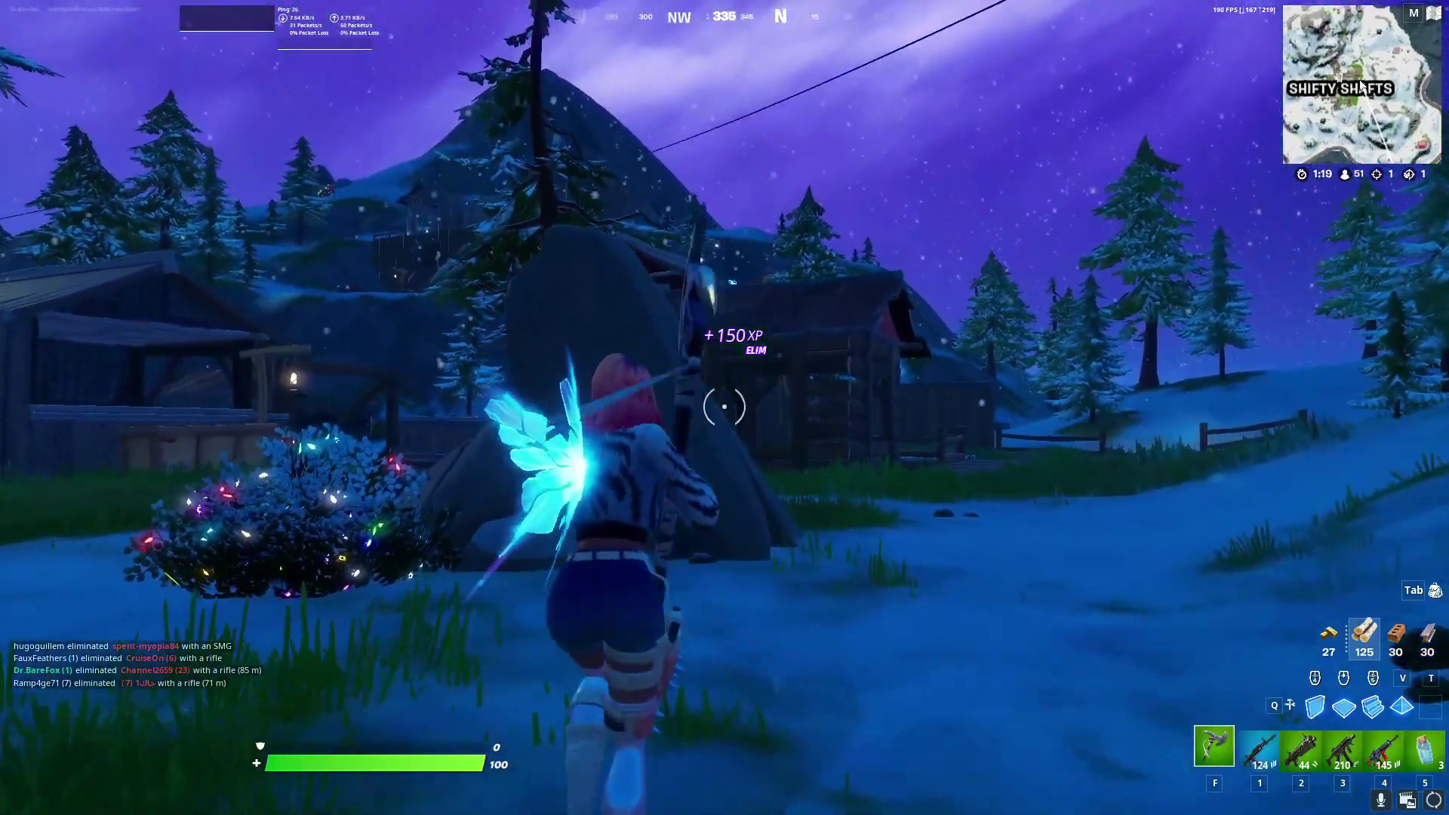
pyautogui.press('f')
pyautogui.click(724, 407)
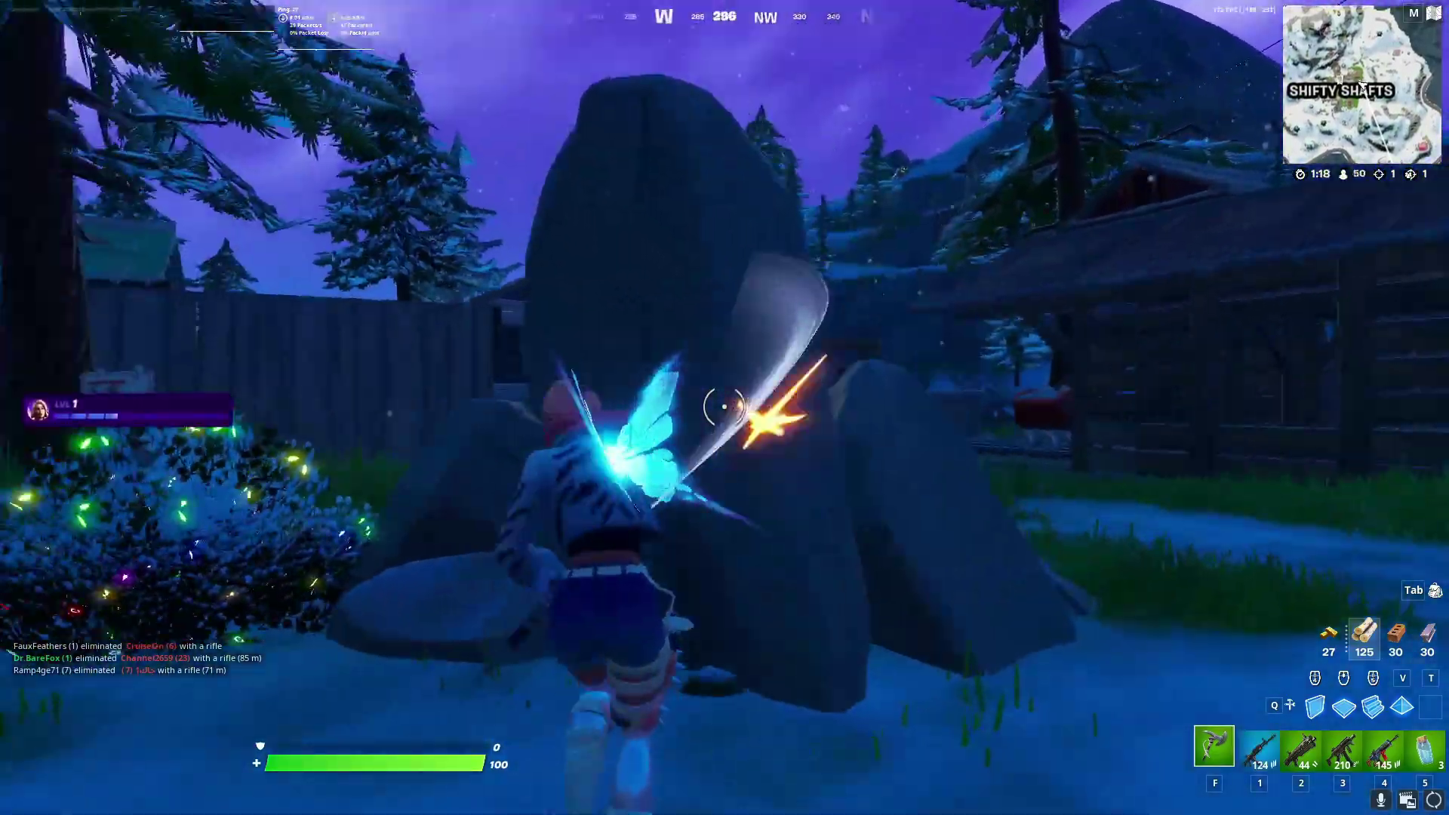
pyautogui.click(724, 408)
pyautogui.click(724, 408)
pyautogui.click(725, 407)
pyautogui.click(725, 408)
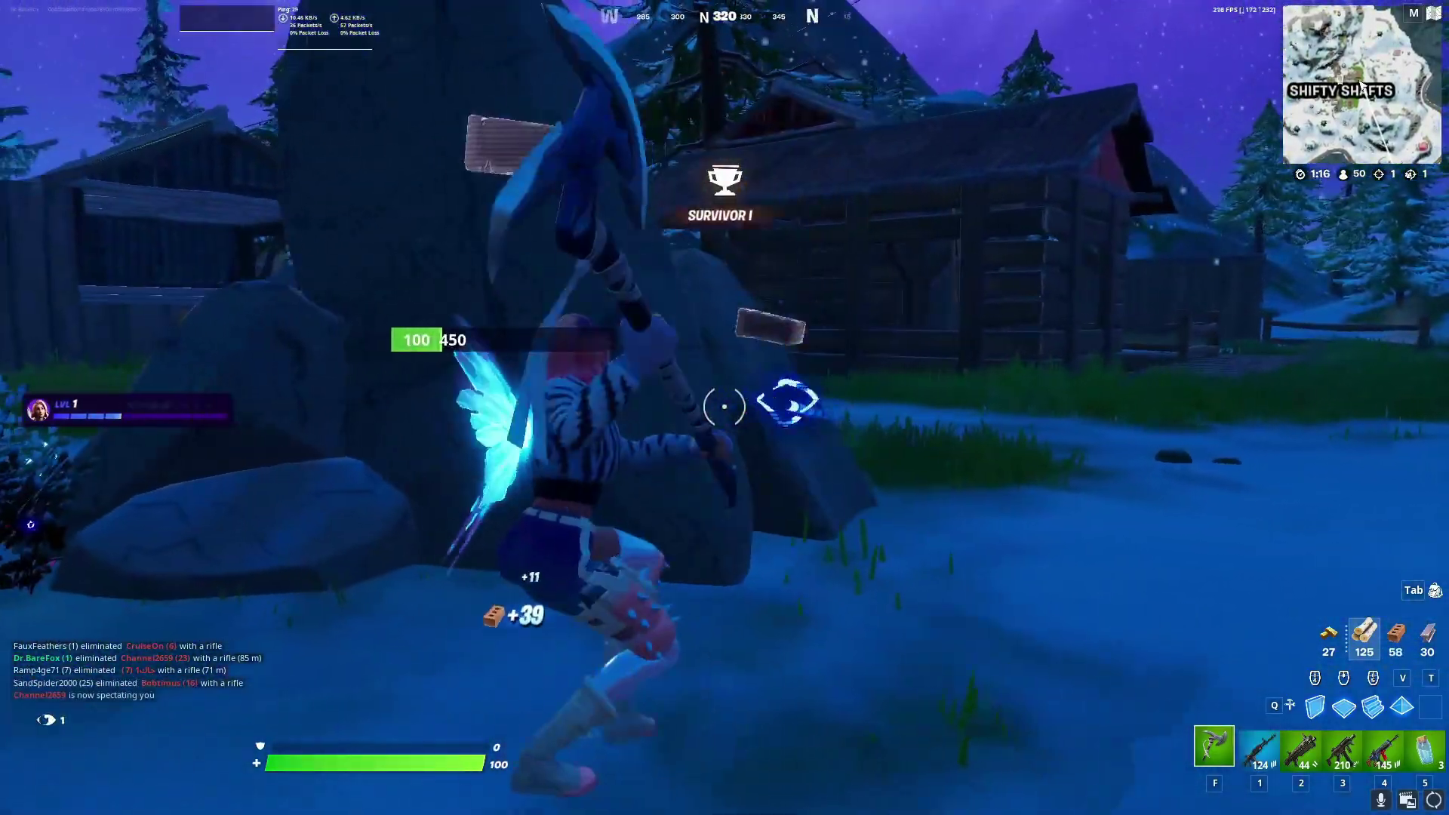
# Step: Switch back to the Ranger Assault Rifle, reload, and shoot the enemy behind the railing
pyautogui.press('w')
pyautogui.press('1')
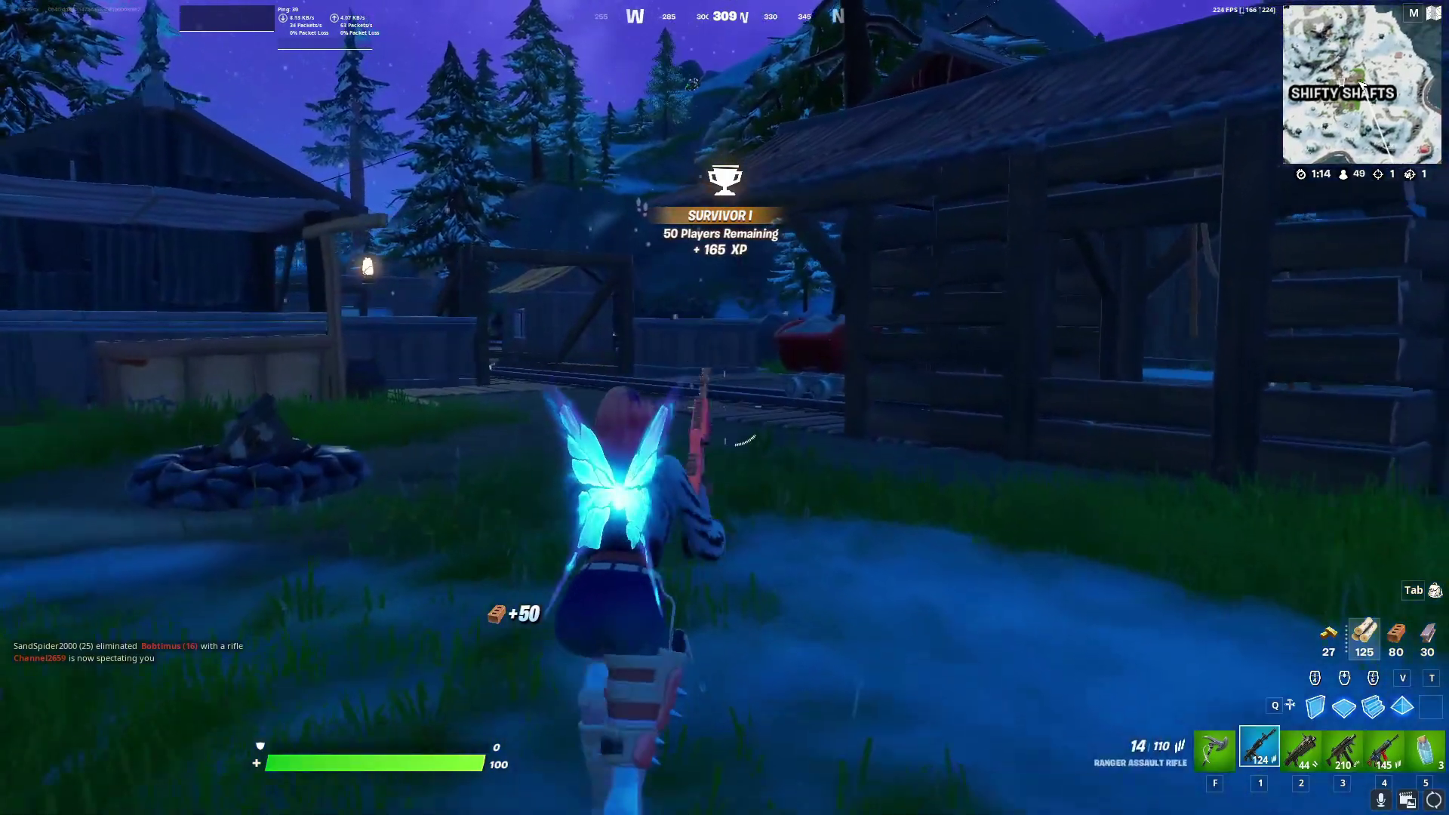
pyautogui.press('w')
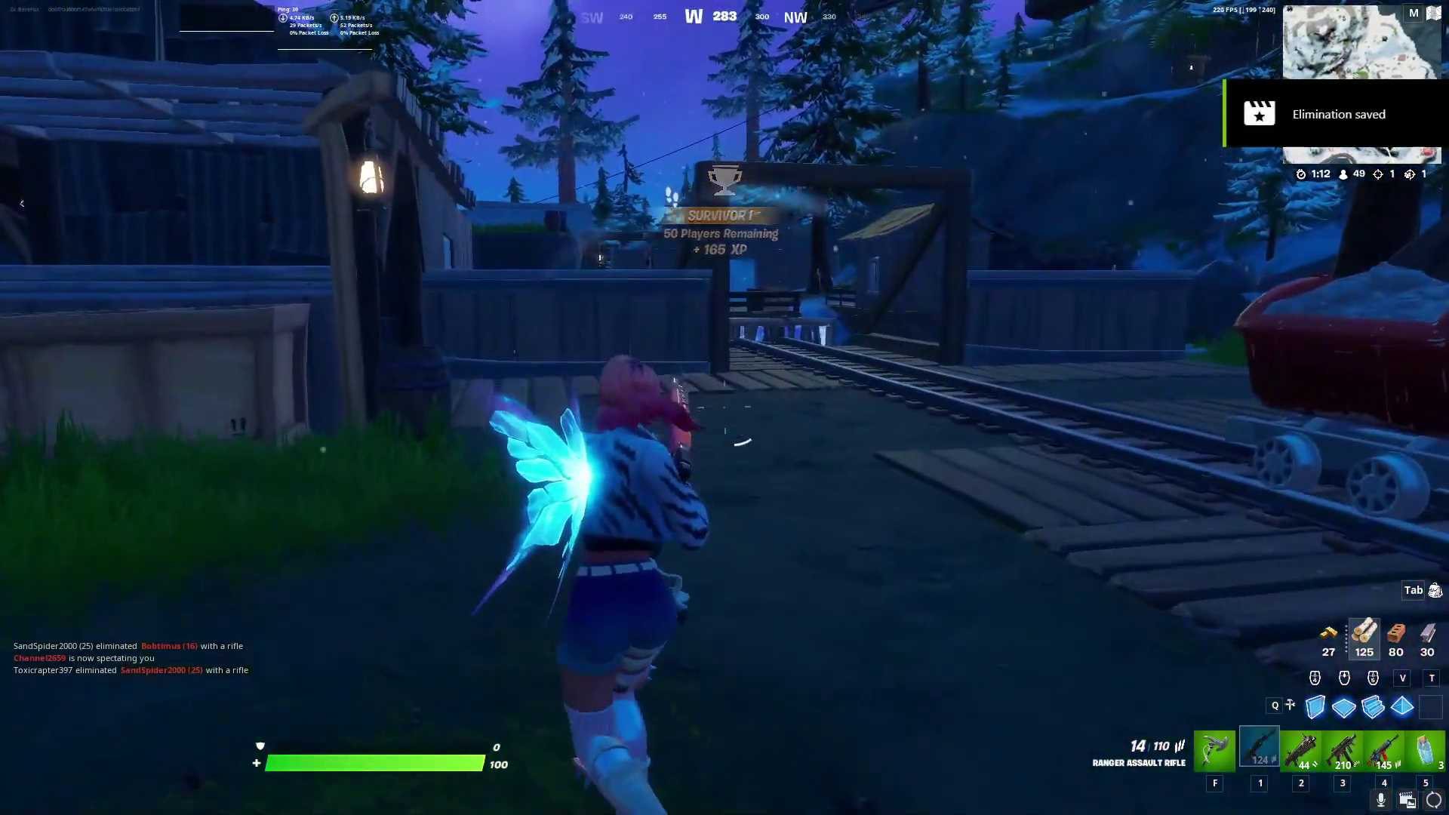
pyautogui.press('w')
pyautogui.press('r')
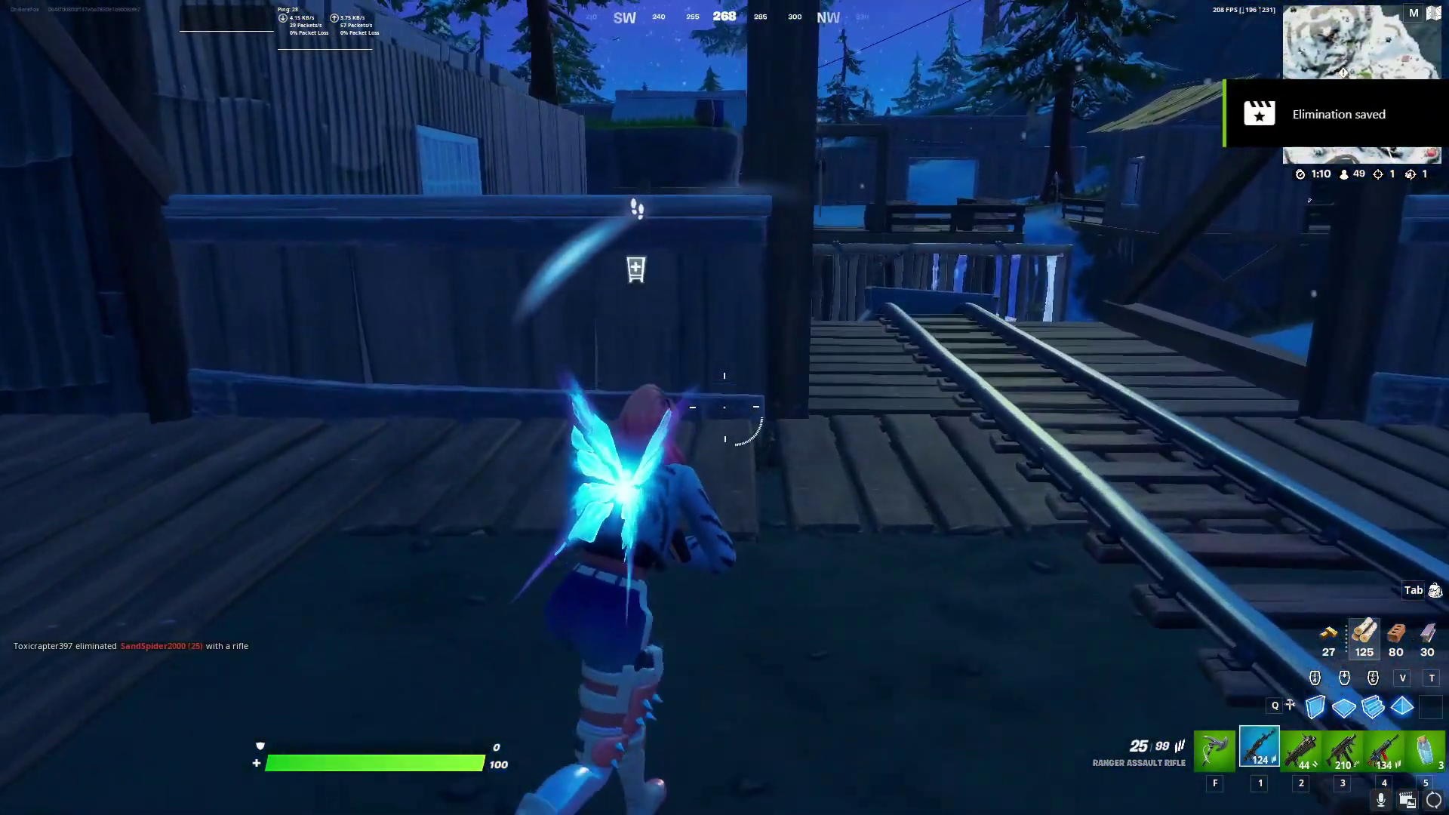
pyautogui.press('w')
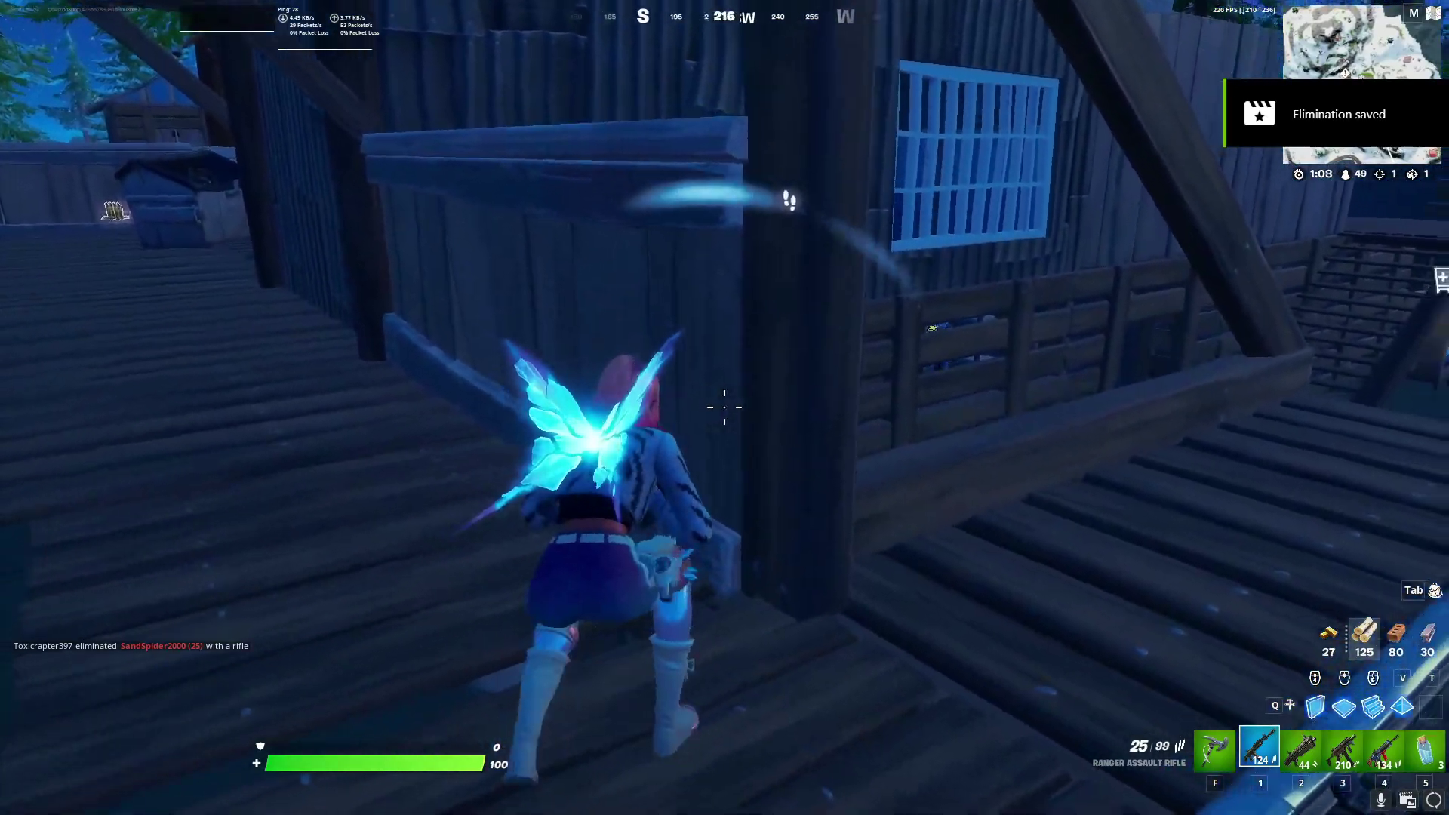
pyautogui.rightClick(725, 408)
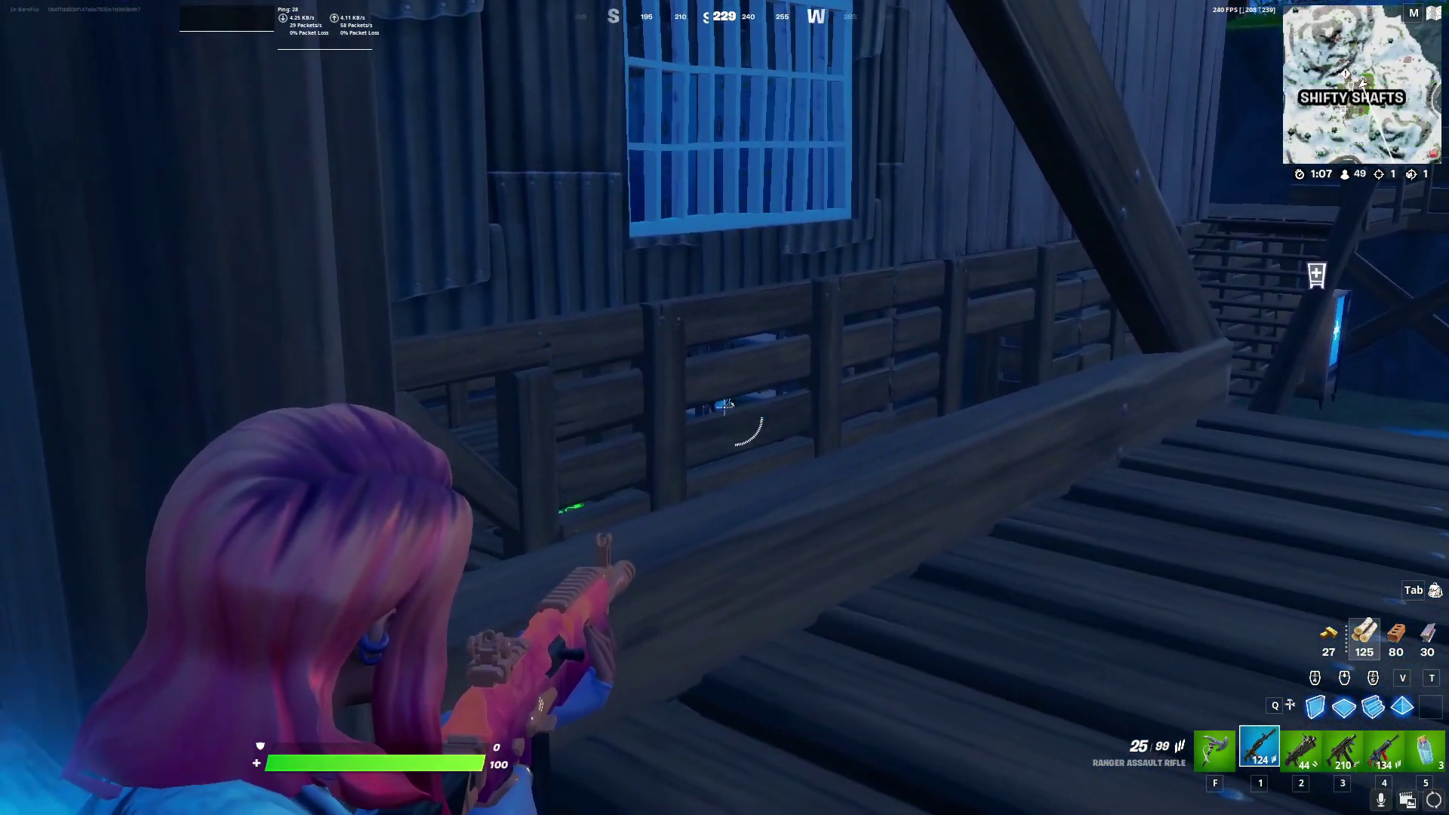
pyautogui.click(725, 407)
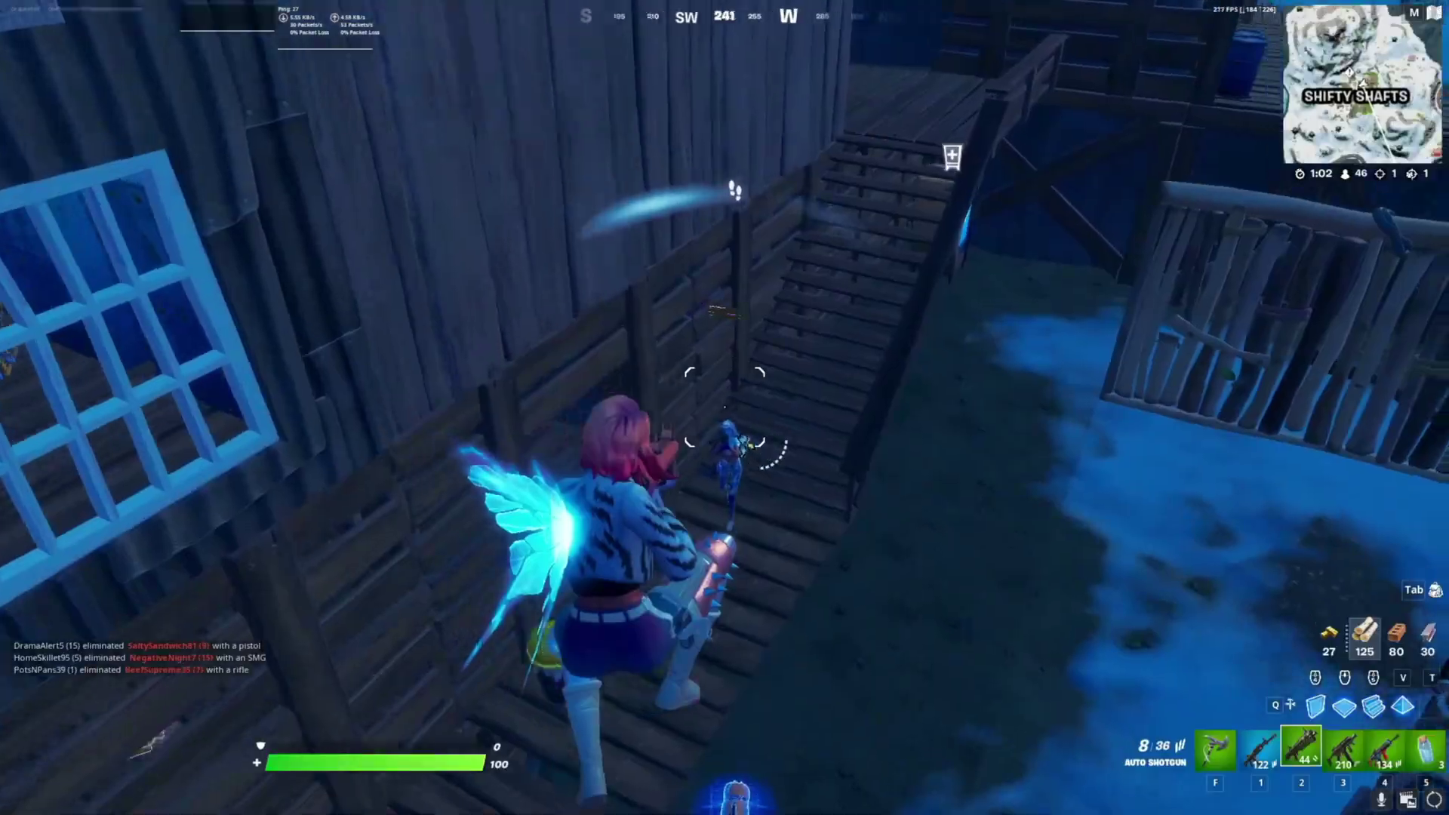
# Step: Eliminate the nearby enemy, swap the sniper for the Med Kit, and build a wooden wall
pyautogui.click(725, 408)
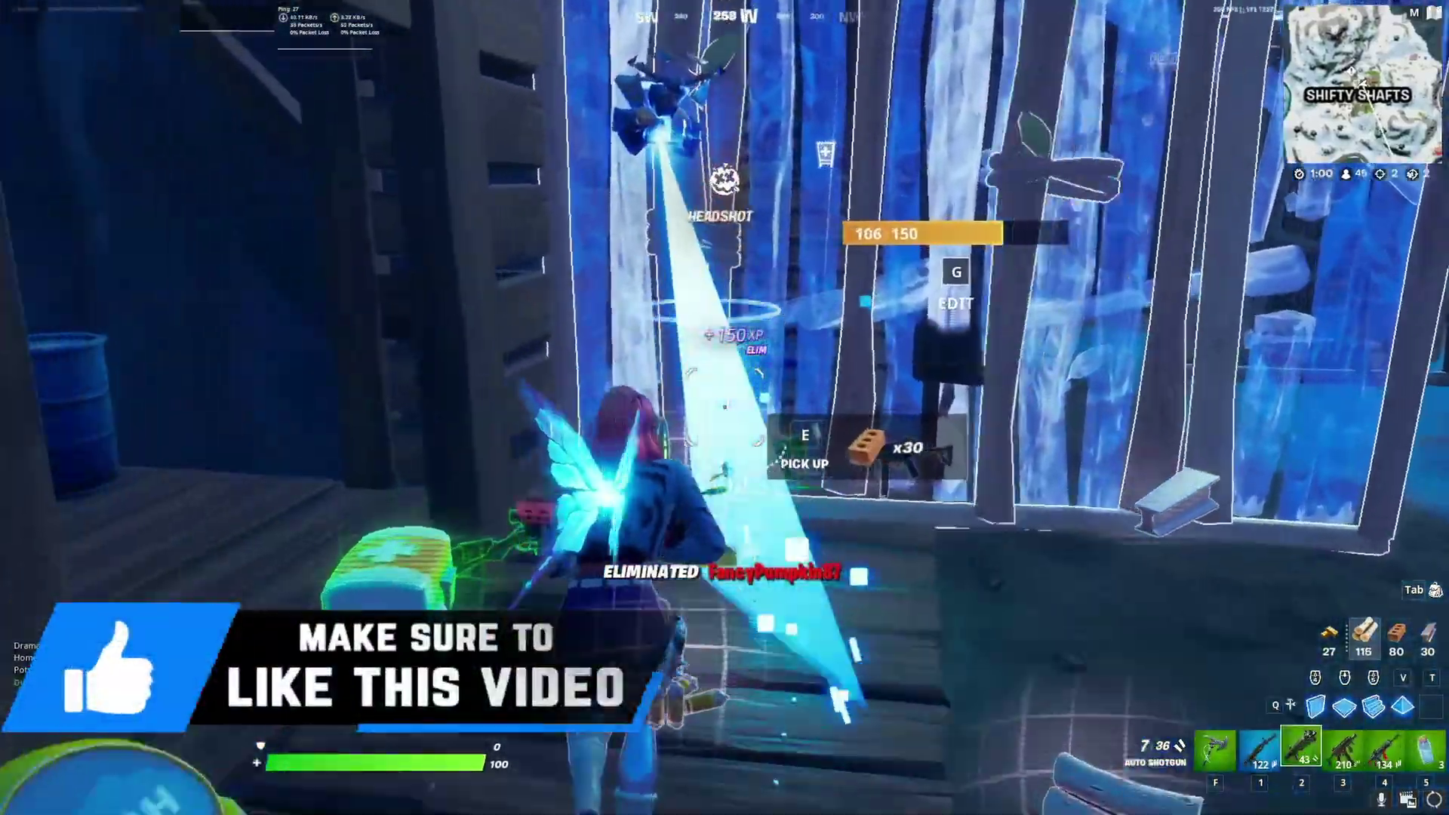
pyautogui.press('4')
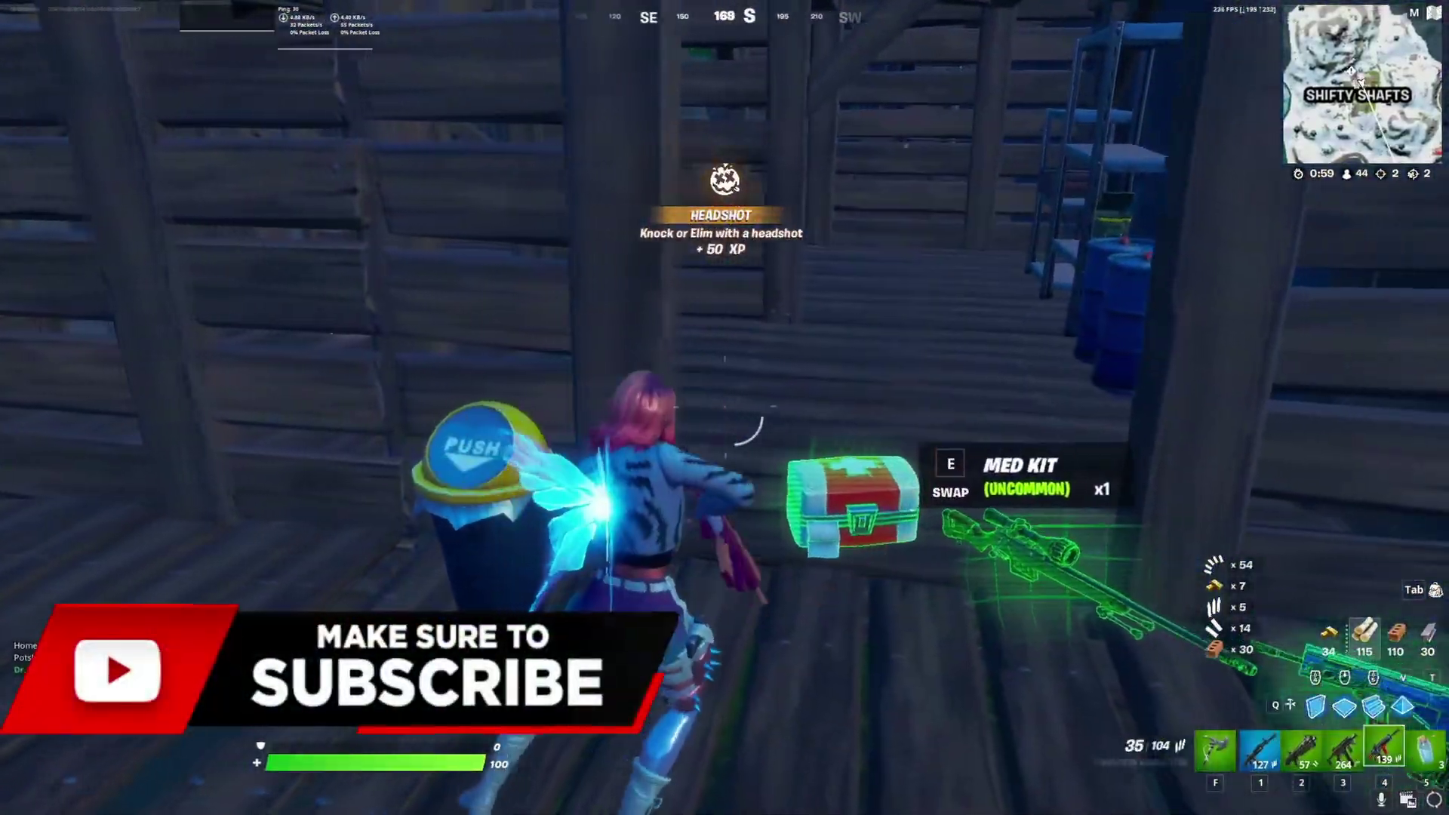
pyautogui.press('e')
pyautogui.click(724, 407)
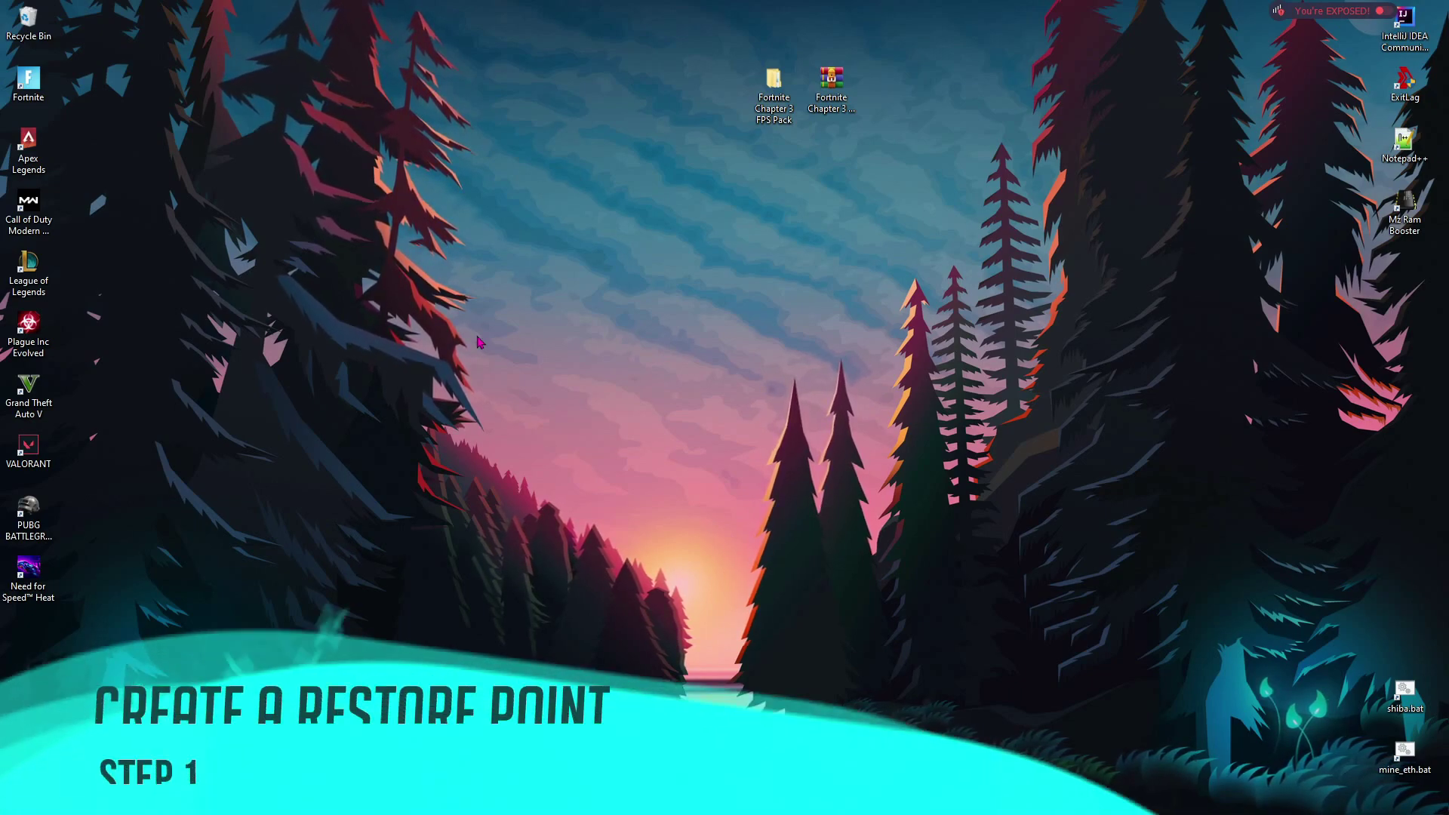
# Step: Search Start for 'create' to open the Create a Restore Point settings
pyautogui.press('super')
pyautogui.write('create')
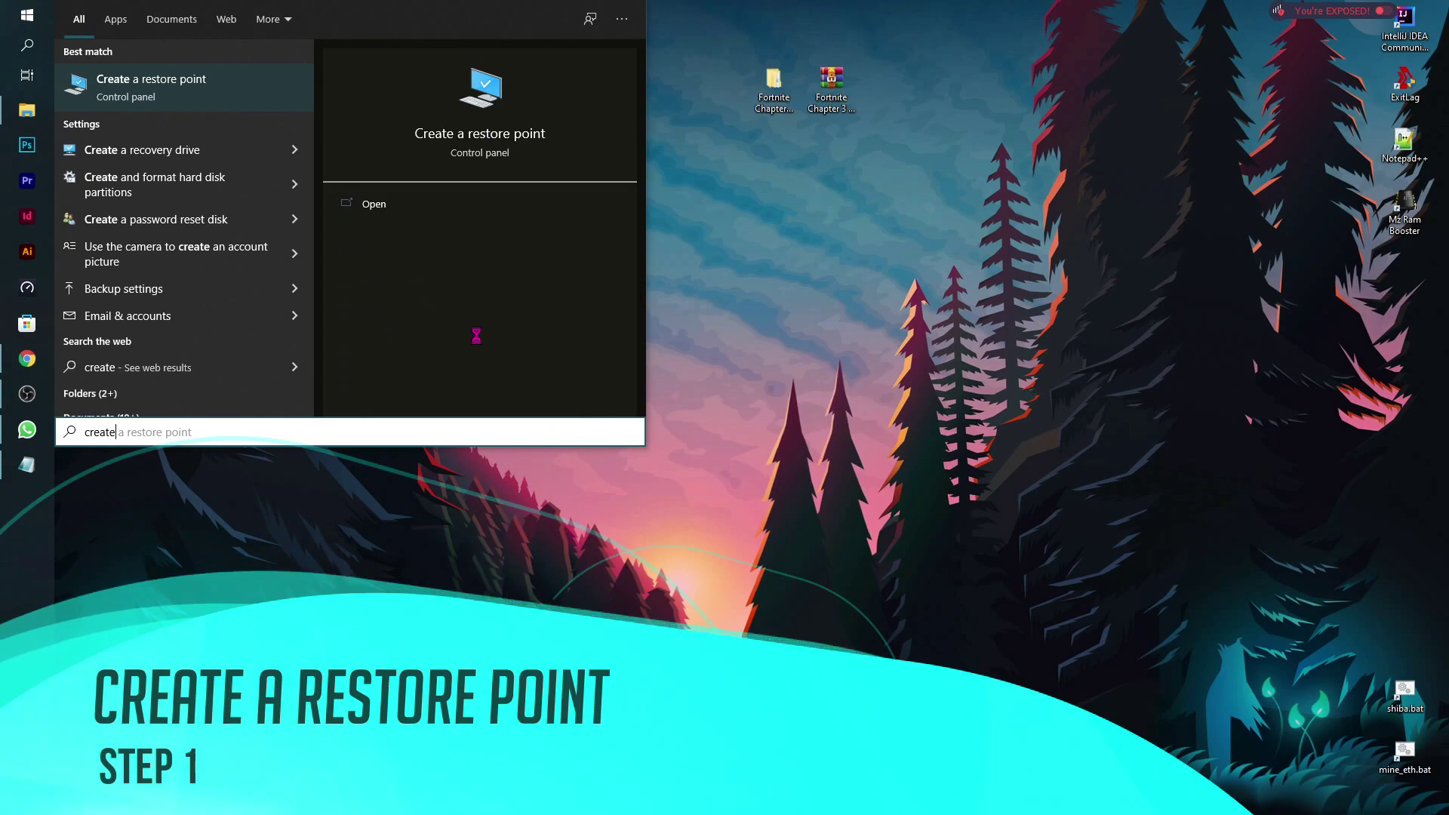
pyautogui.press('Return')
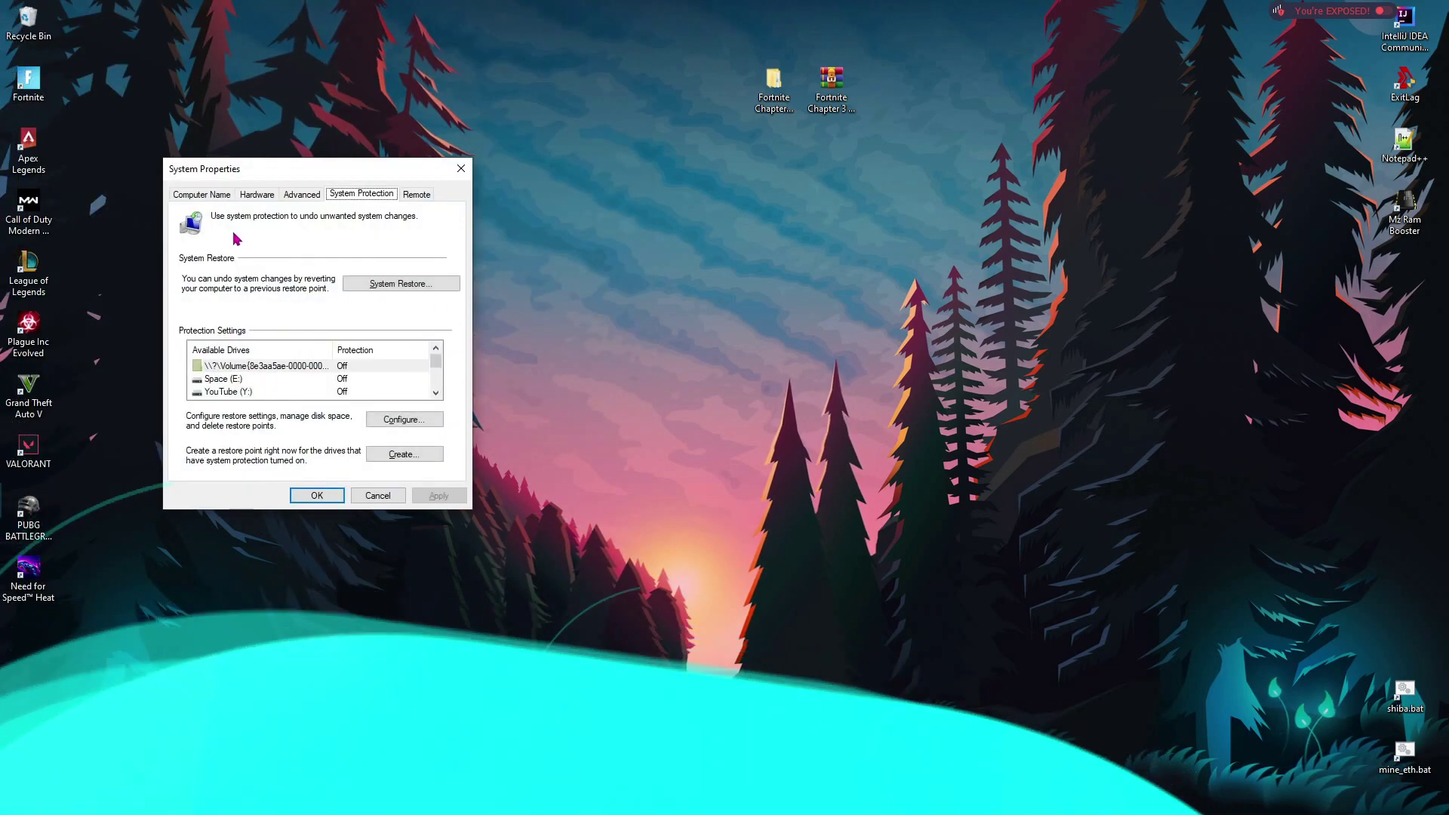
# Step: Turn on system protection for the first volume, then select Local Disk (C:)
pyautogui.click(406, 420)
pyautogui.click(264, 278)
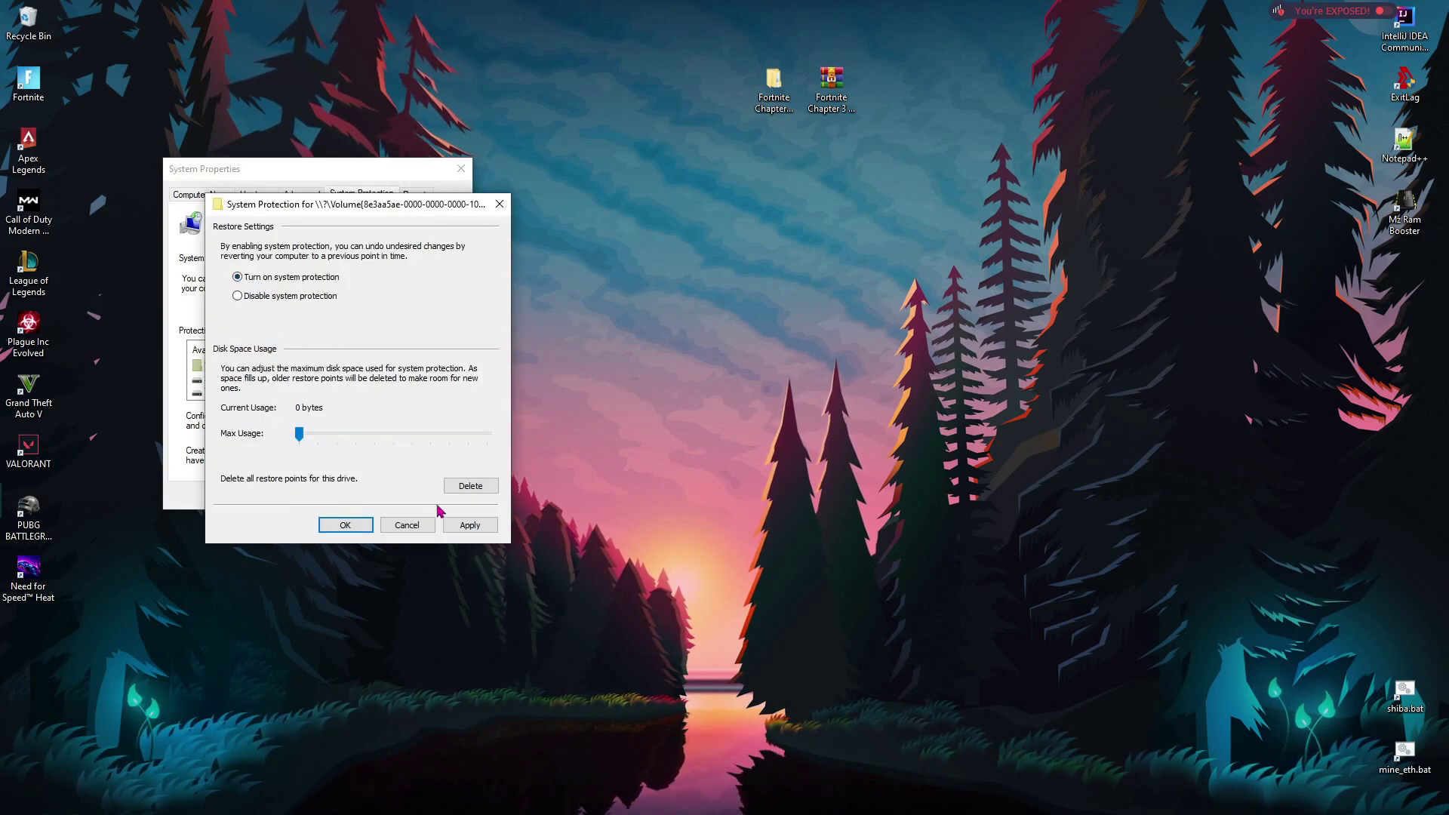
pyautogui.click(363, 529)
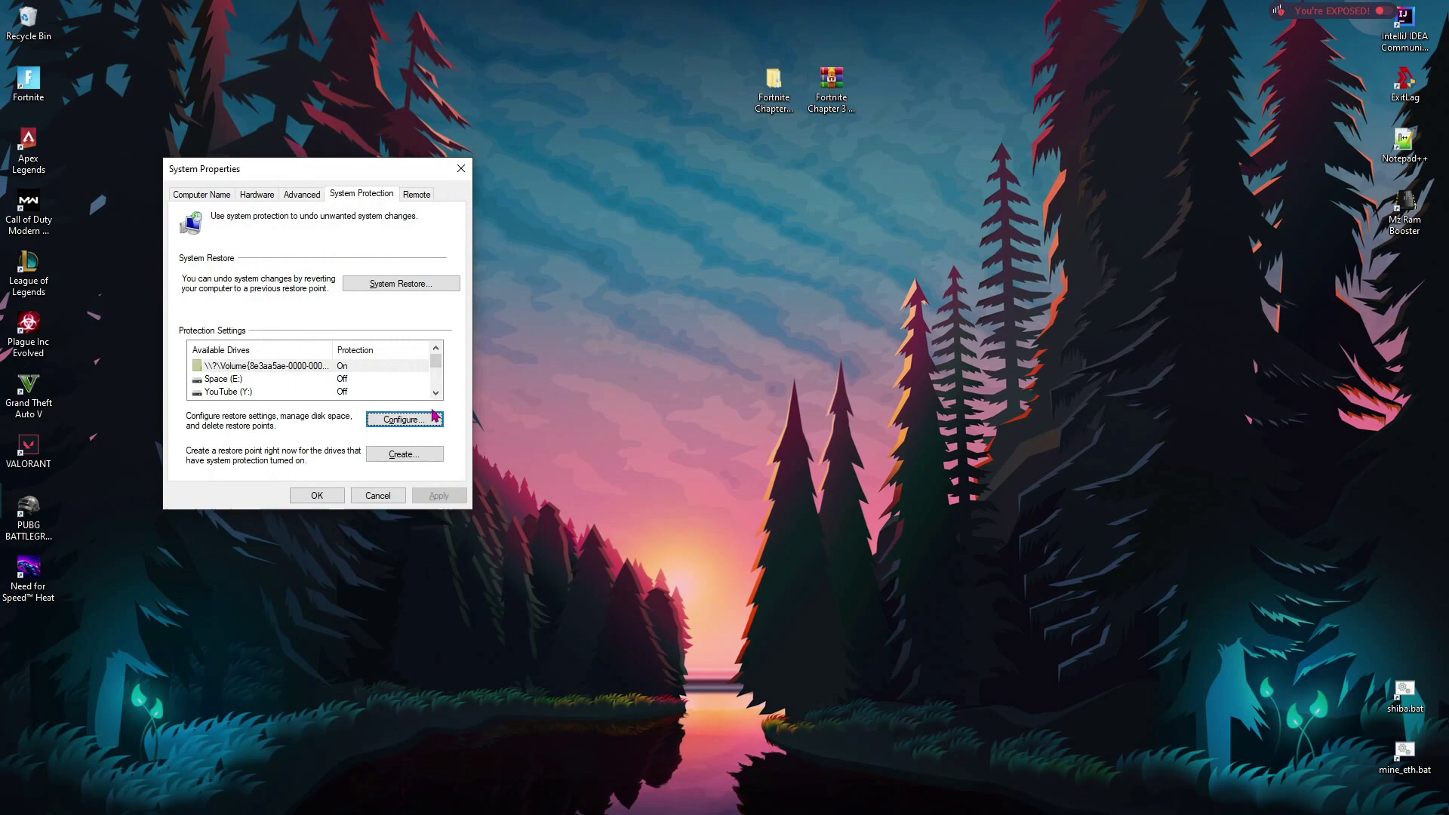
pyautogui.scroll(-1, 323, 382)
pyautogui.click(213, 396)
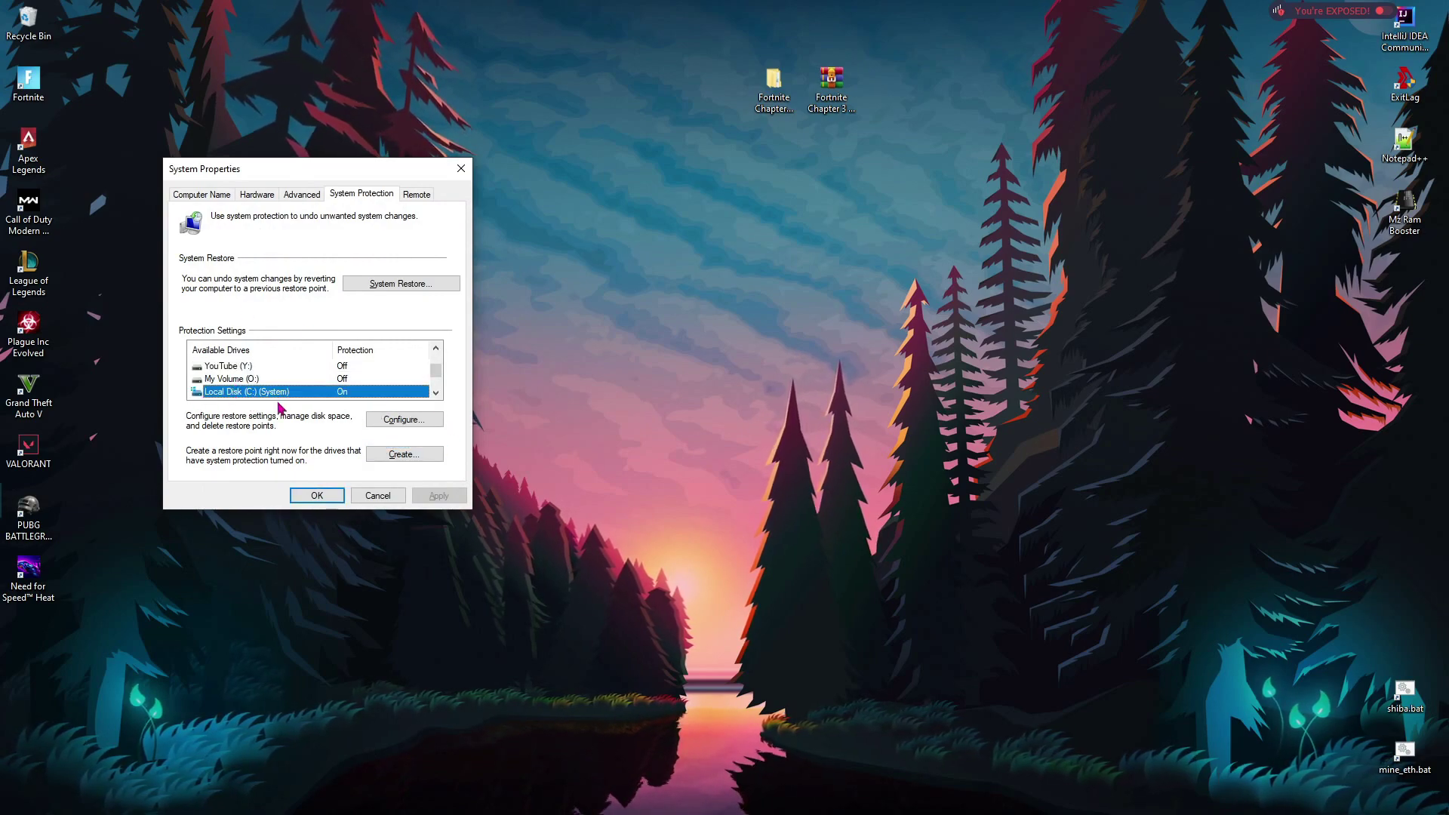
# Step: Create a restore point named 'Restore', dismiss the success message, and close System Properties
pyautogui.click(393, 455)
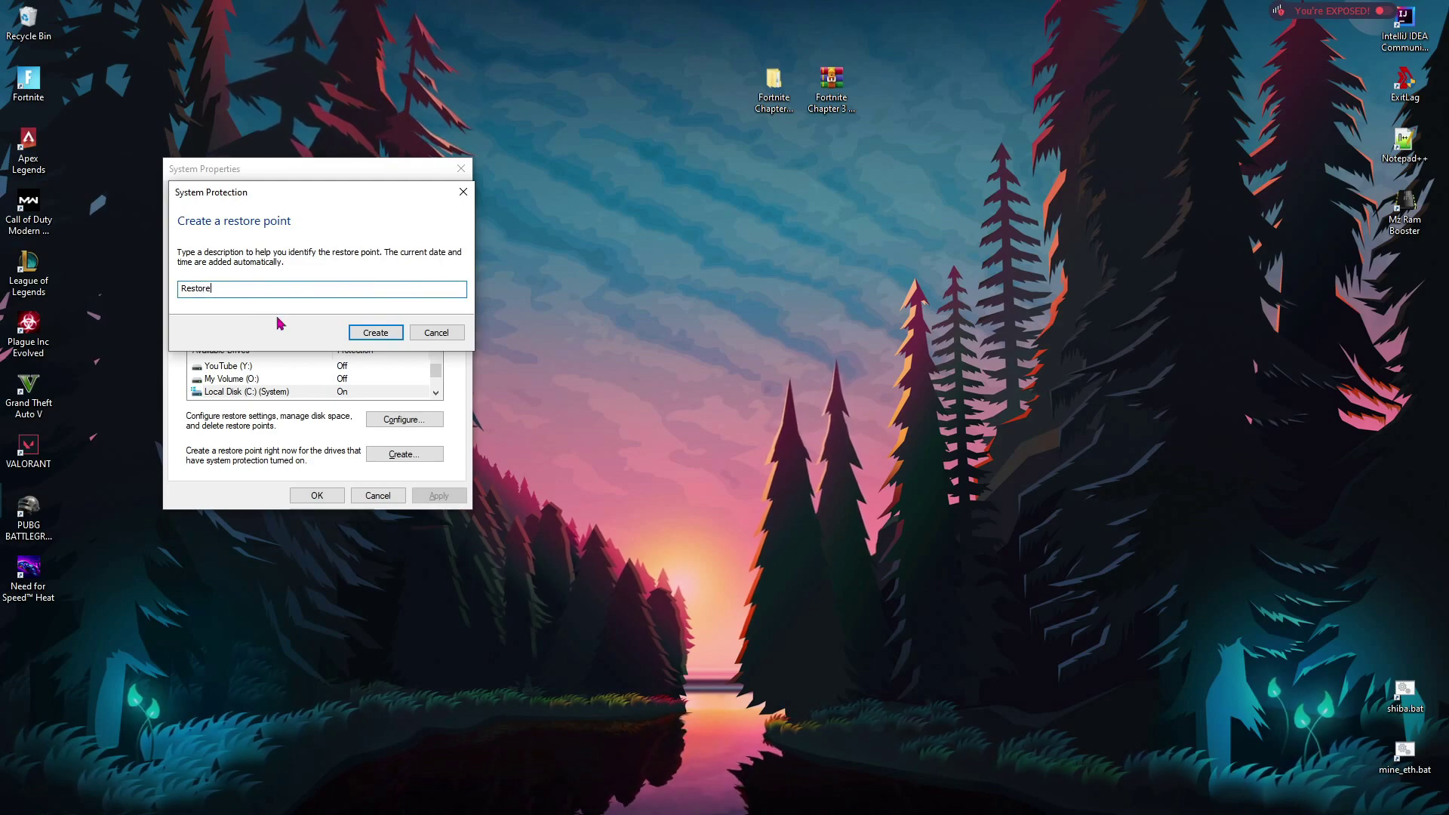
pyautogui.click(376, 333)
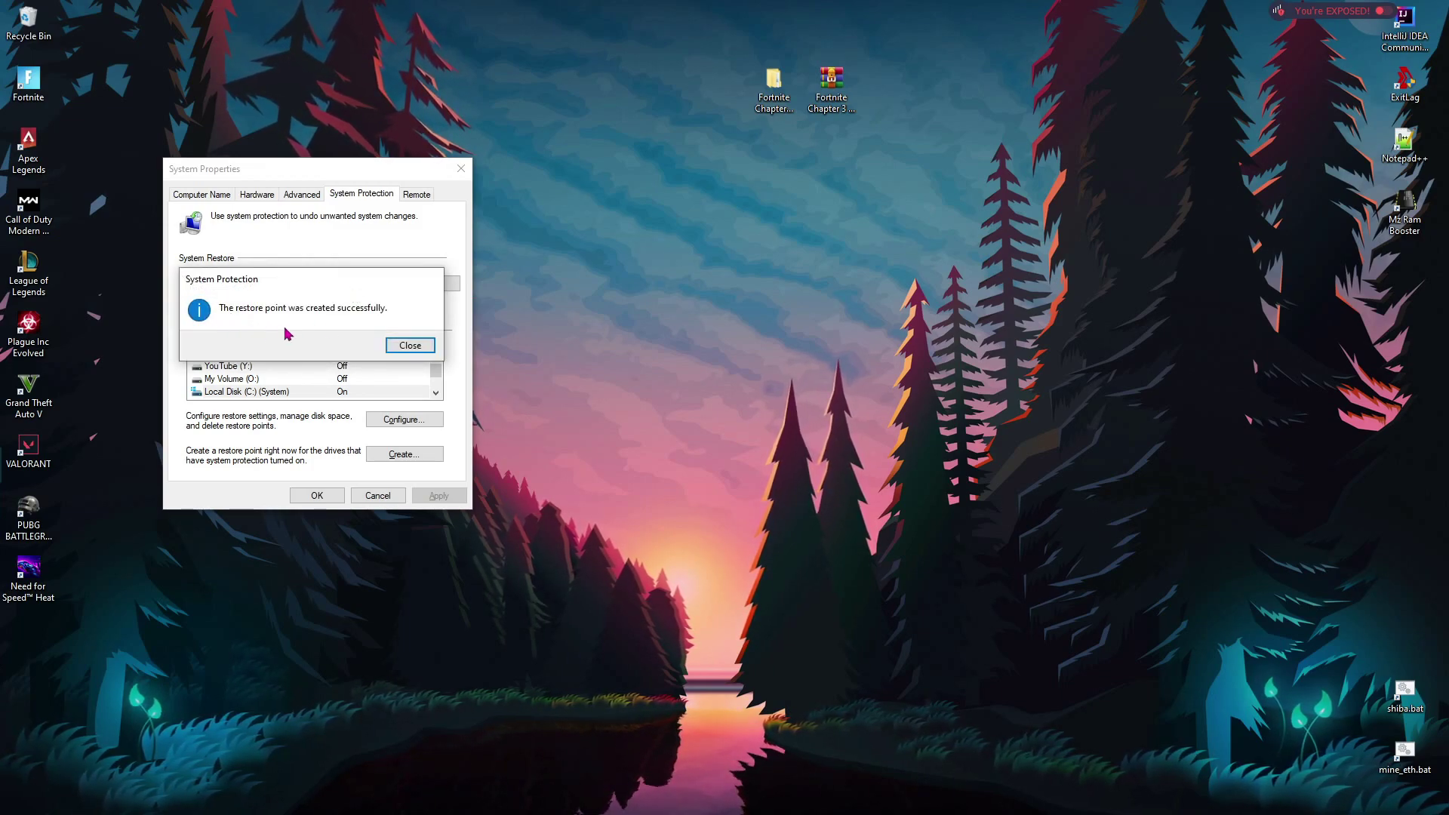
pyautogui.click(412, 349)
pyautogui.click(314, 494)
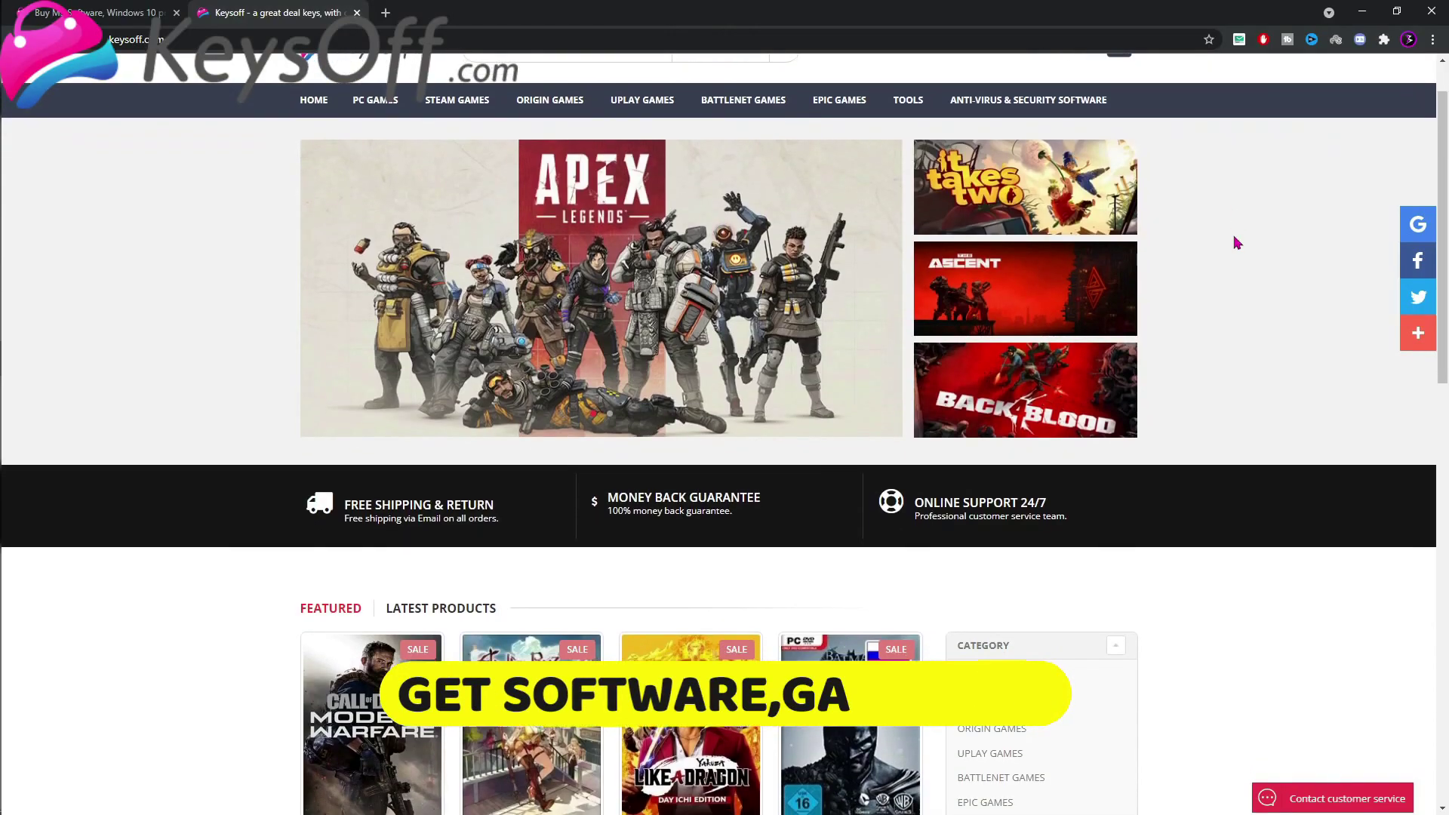
pyautogui.scroll(-10, 1236, 242)
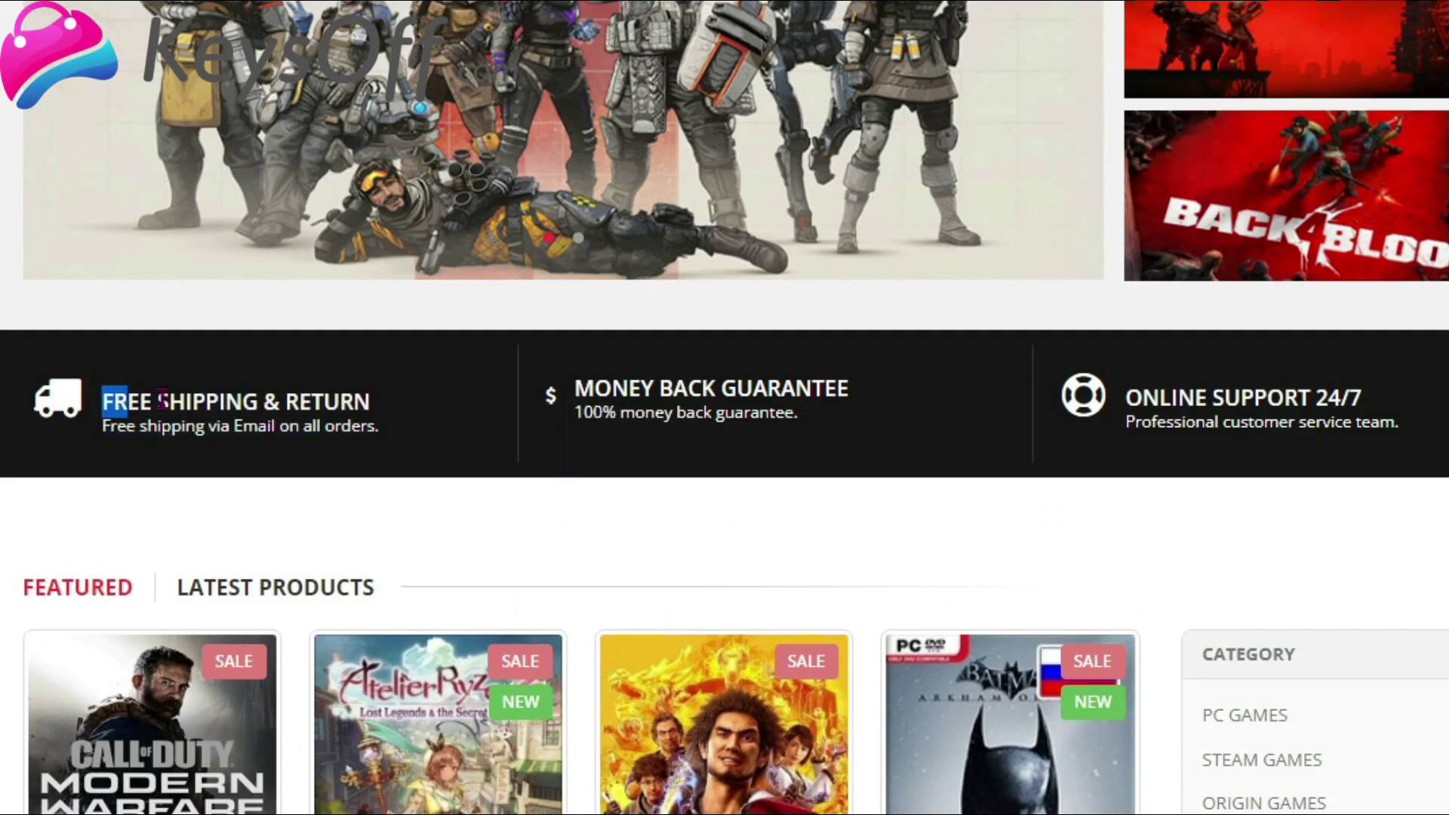
pyautogui.moveTo(574, 381); pyautogui.dragTo(786, 411)
pyautogui.click(841, 417)
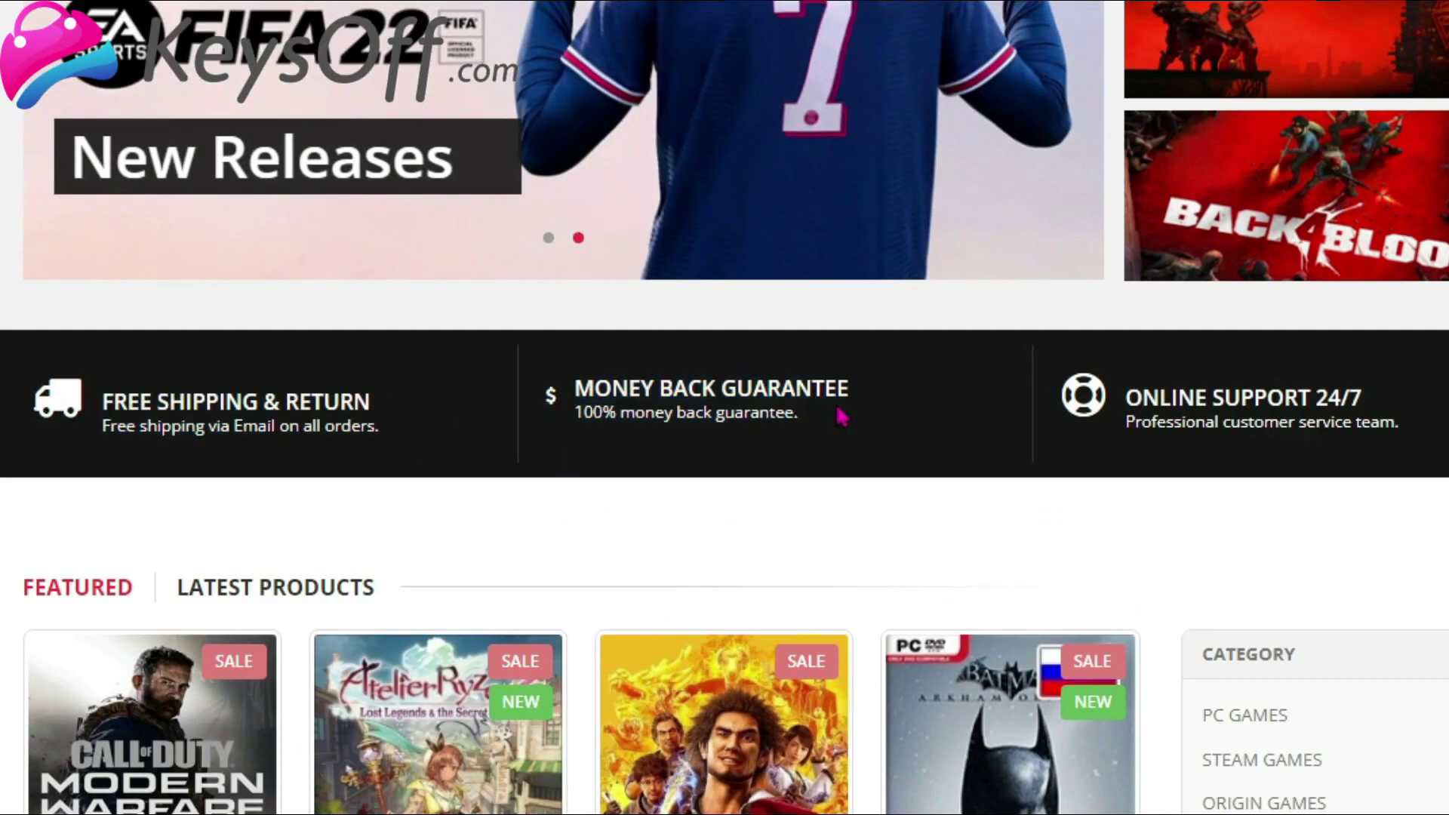
pyautogui.moveTo(1126, 391); pyautogui.dragTo(1414, 423)
pyautogui.click(1126, 398)
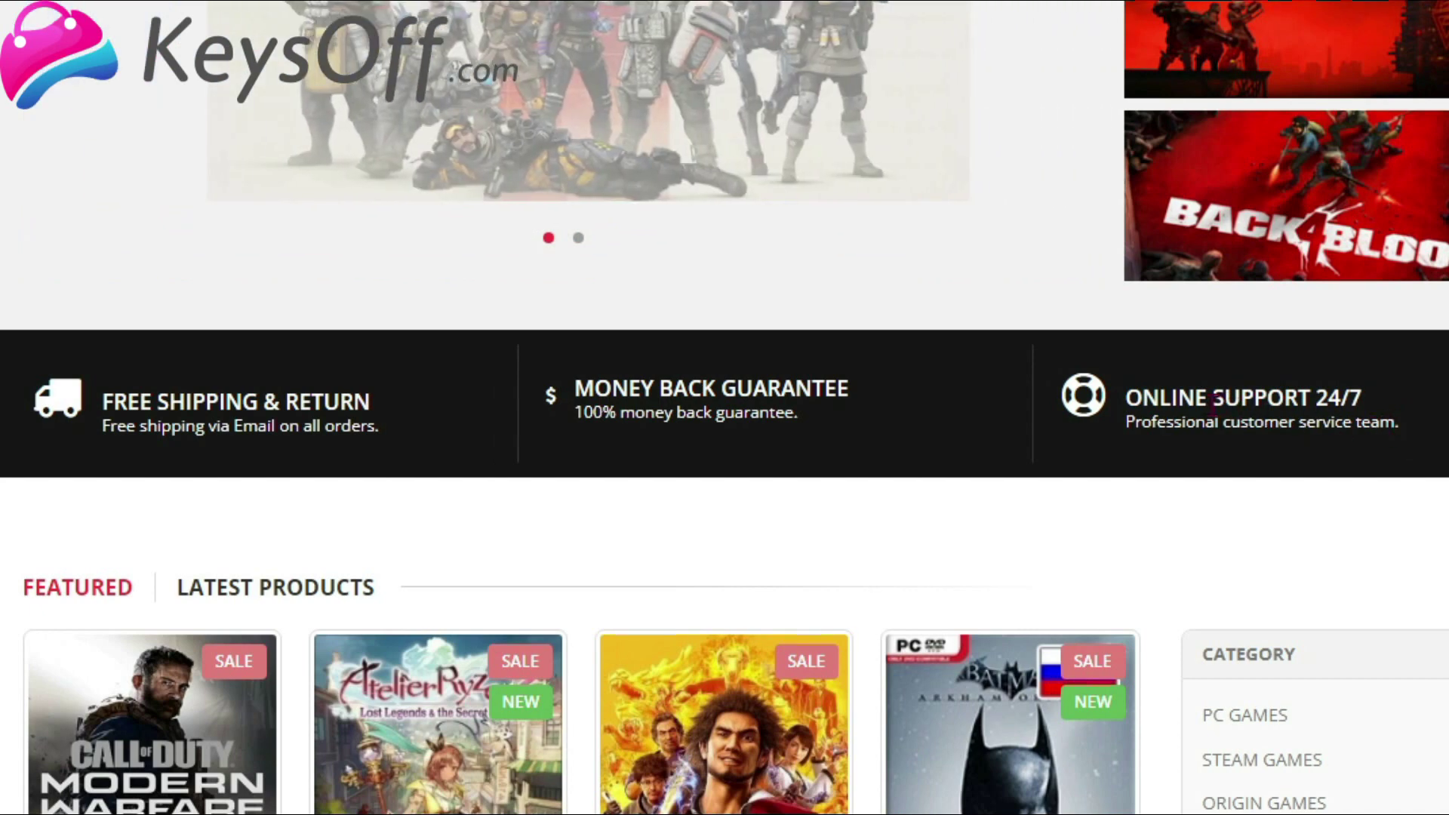
pyautogui.moveTo(1126, 398); pyautogui.dragTo(1371, 411)
pyautogui.click(1416, 430)
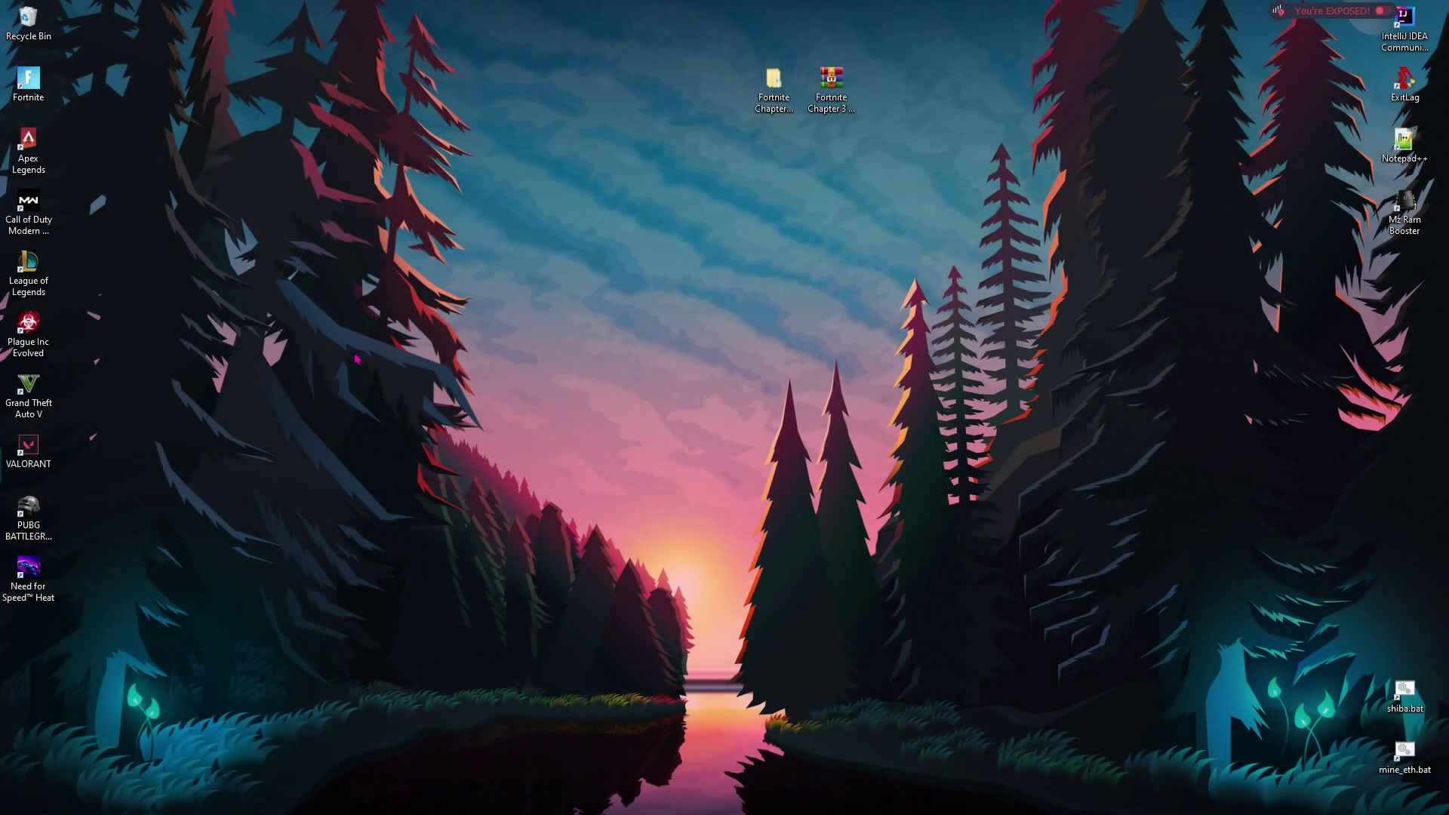
# Step: Select the FPS Pack archive and open the extracted Fortnite Chapter 3 FPS Pack folder
pyautogui.click(831, 81)
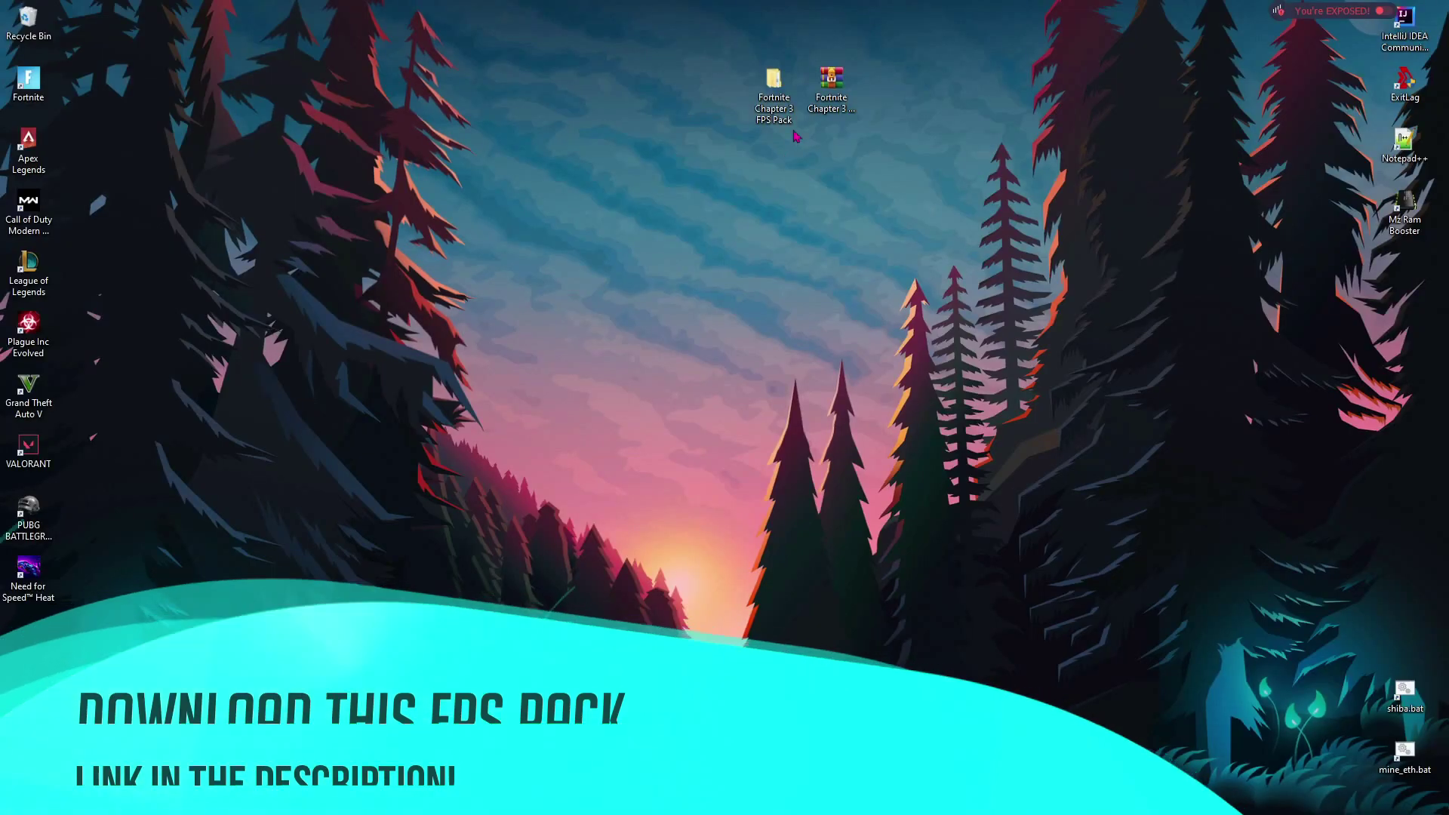
pyautogui.doubleClick(775, 100)
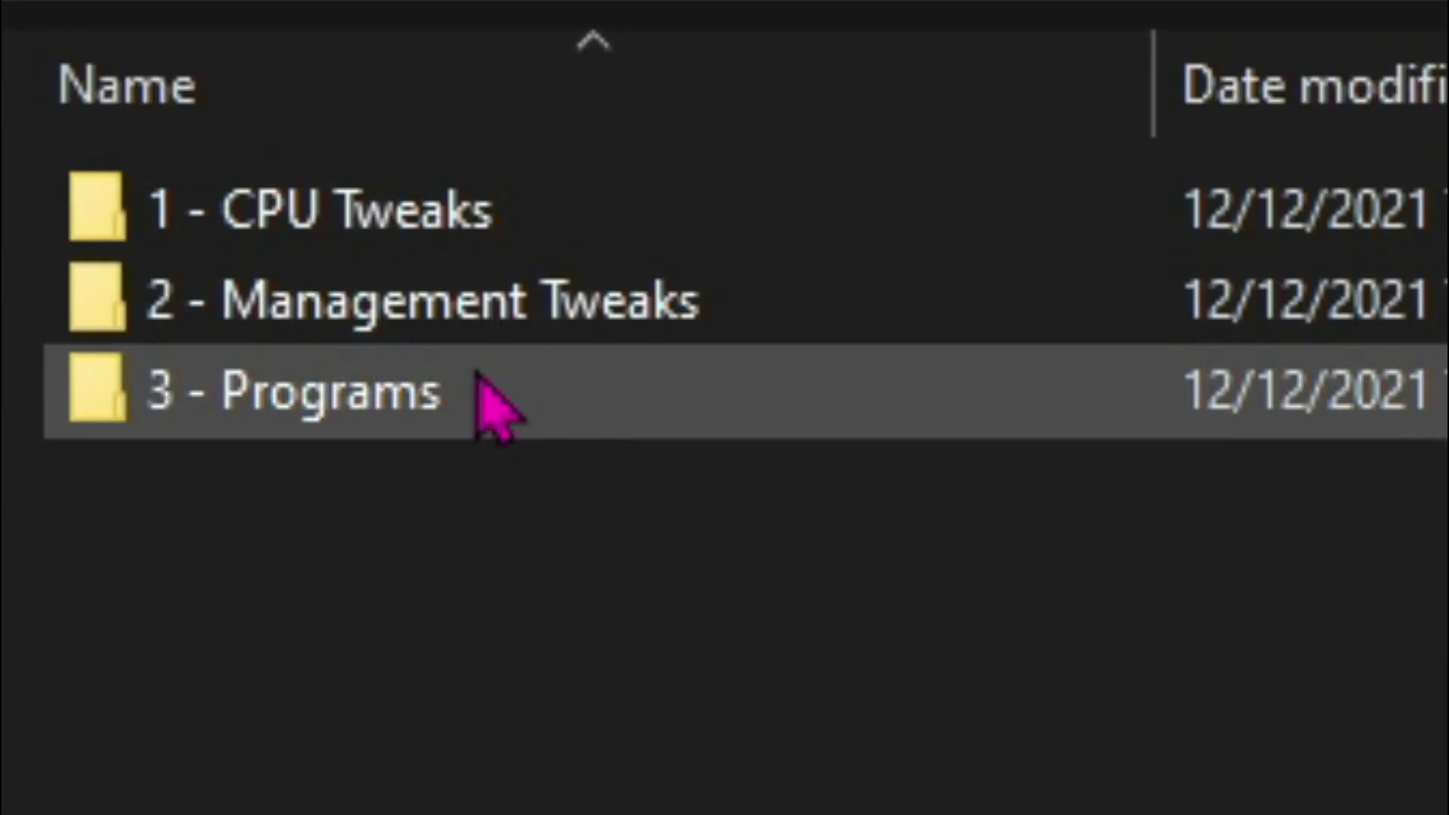
pyautogui.click(491, 391)
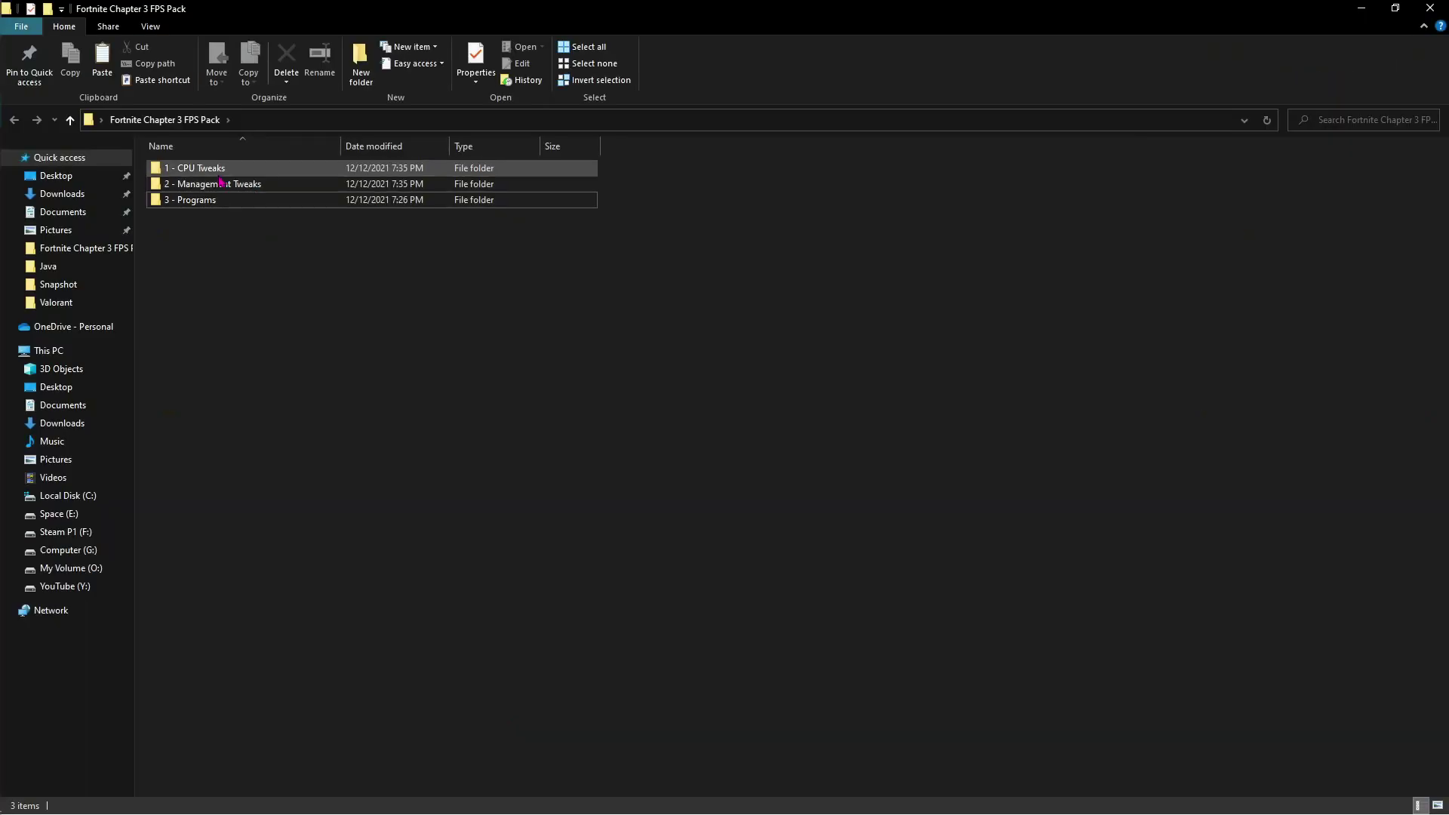
# Step: Open 1 - CPU Tweaks and inspect the CpuPriorityClass.reg file's actions
pyautogui.doubleClick(220, 176)
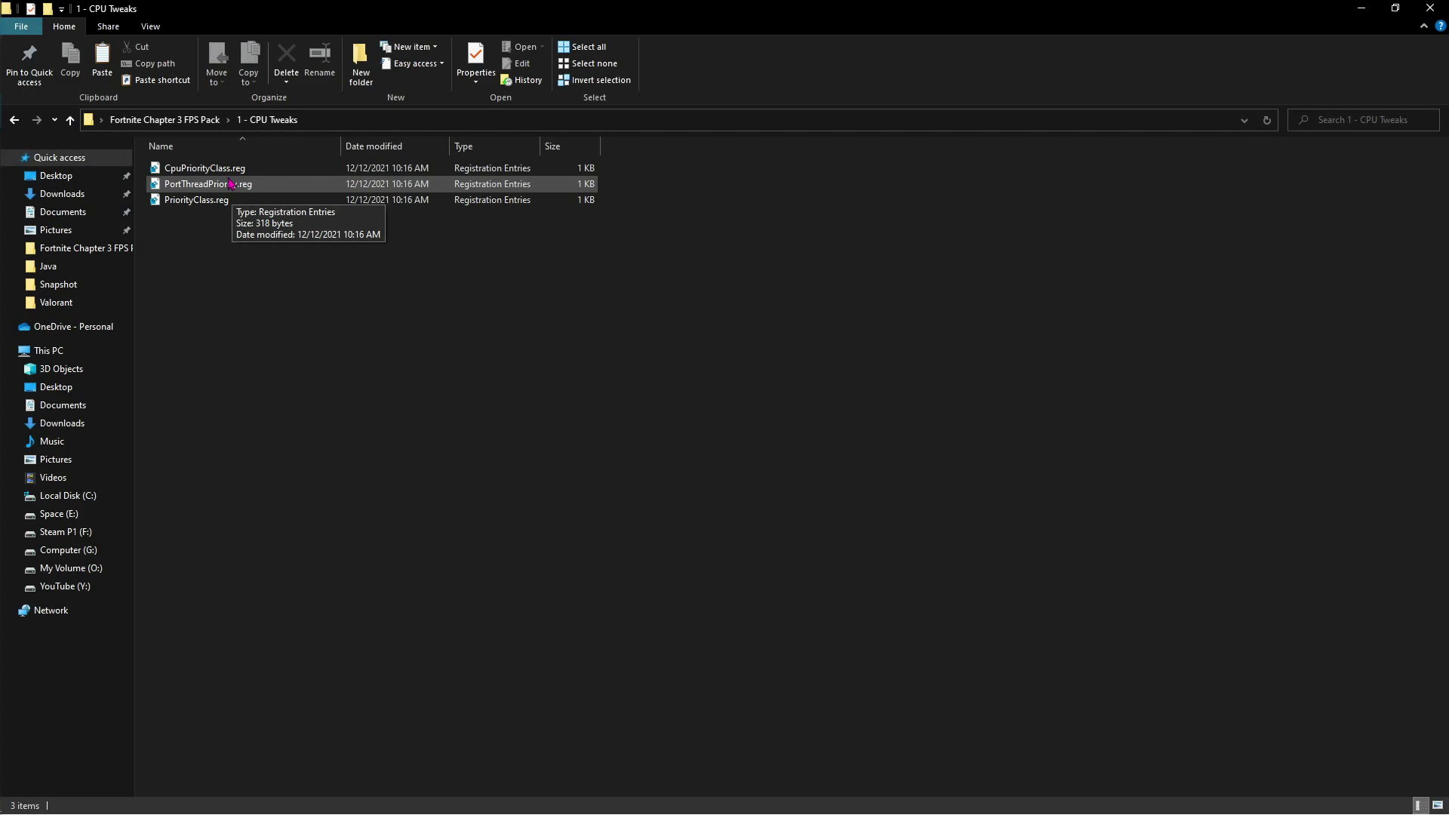
pyautogui.rightClick(227, 171)
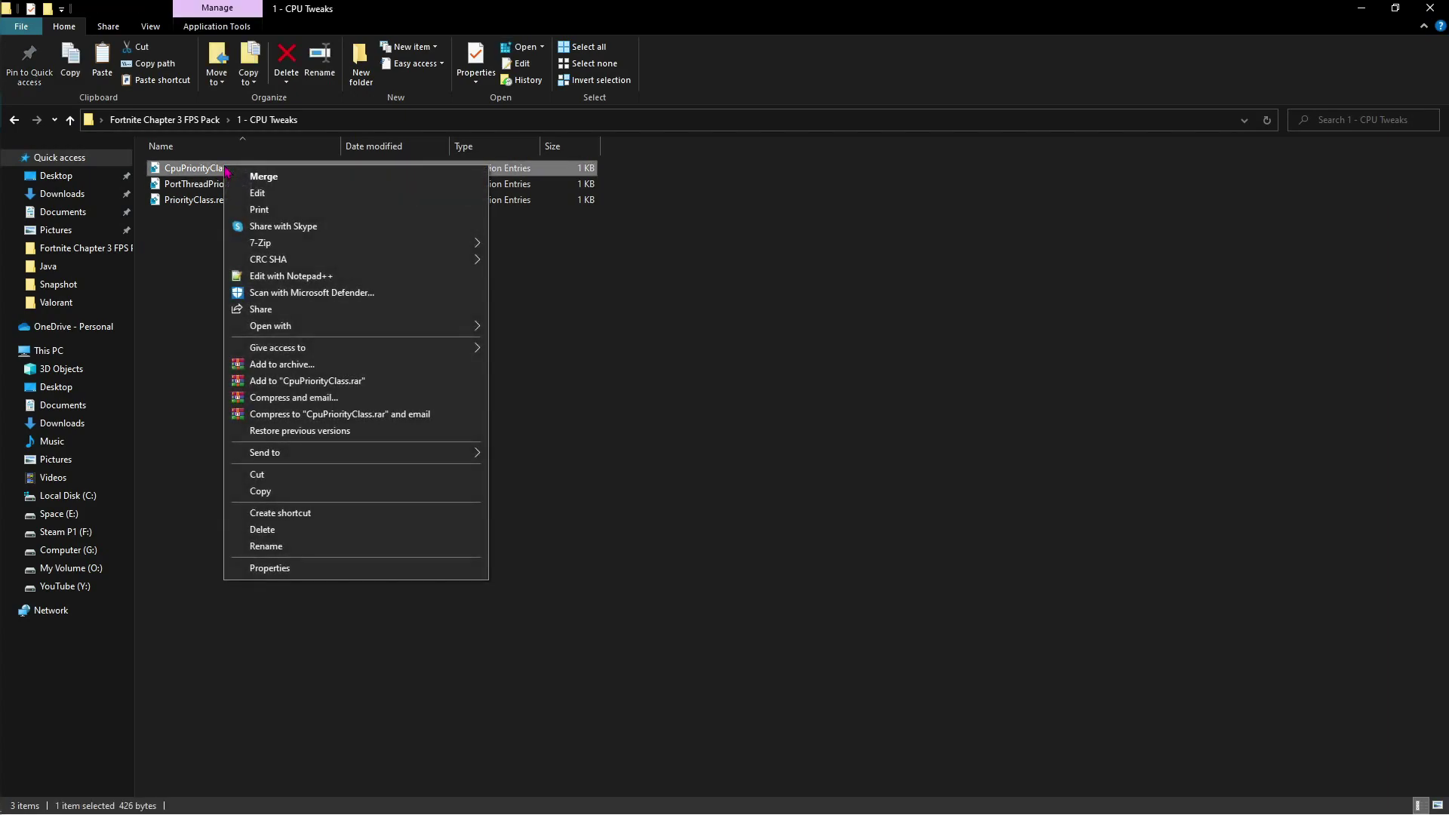
pyautogui.click(633, 250)
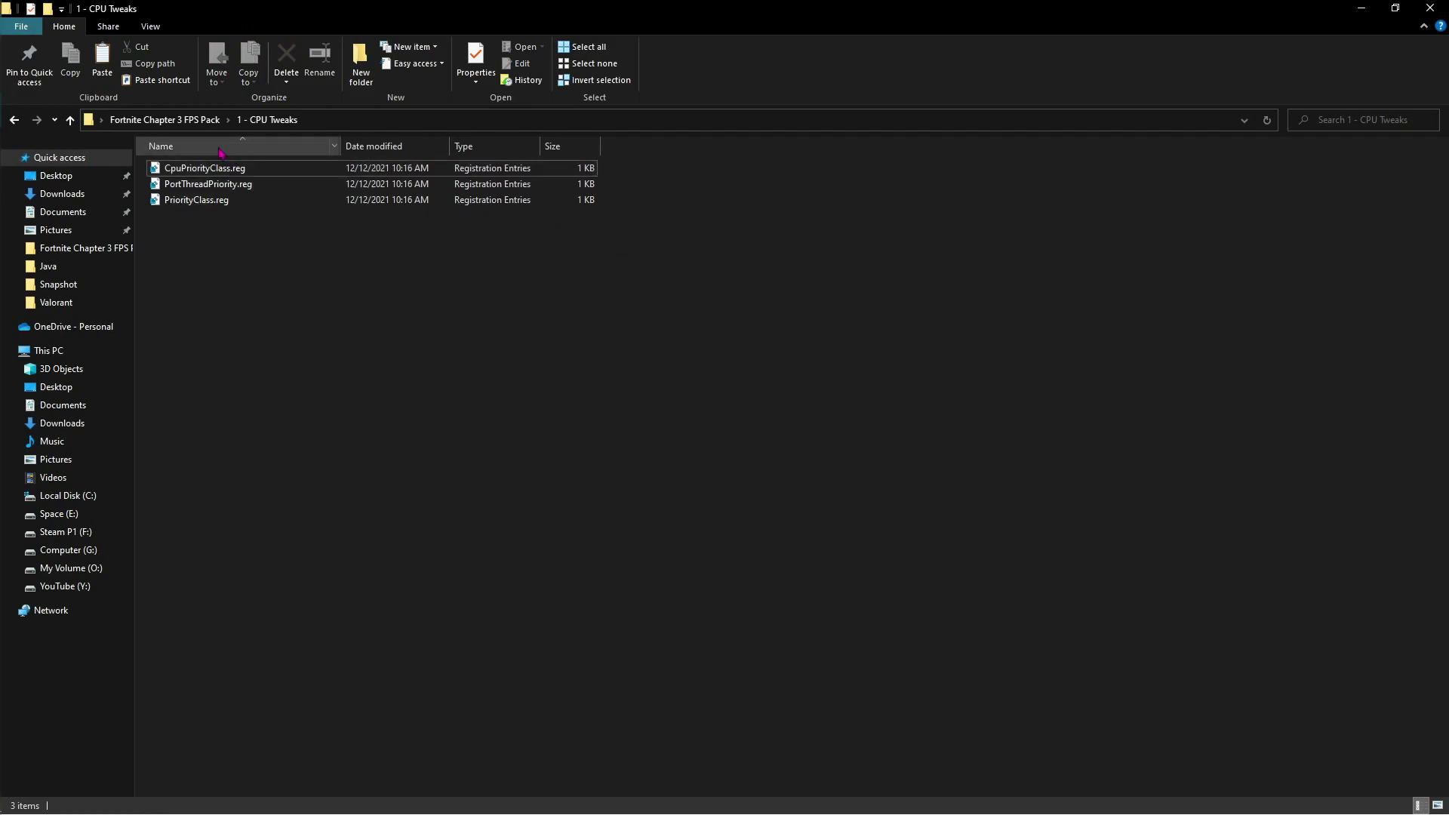
# Step: Go back to the FPS pack folder and open 2 - Management Tweaks
pyautogui.click(165, 119)
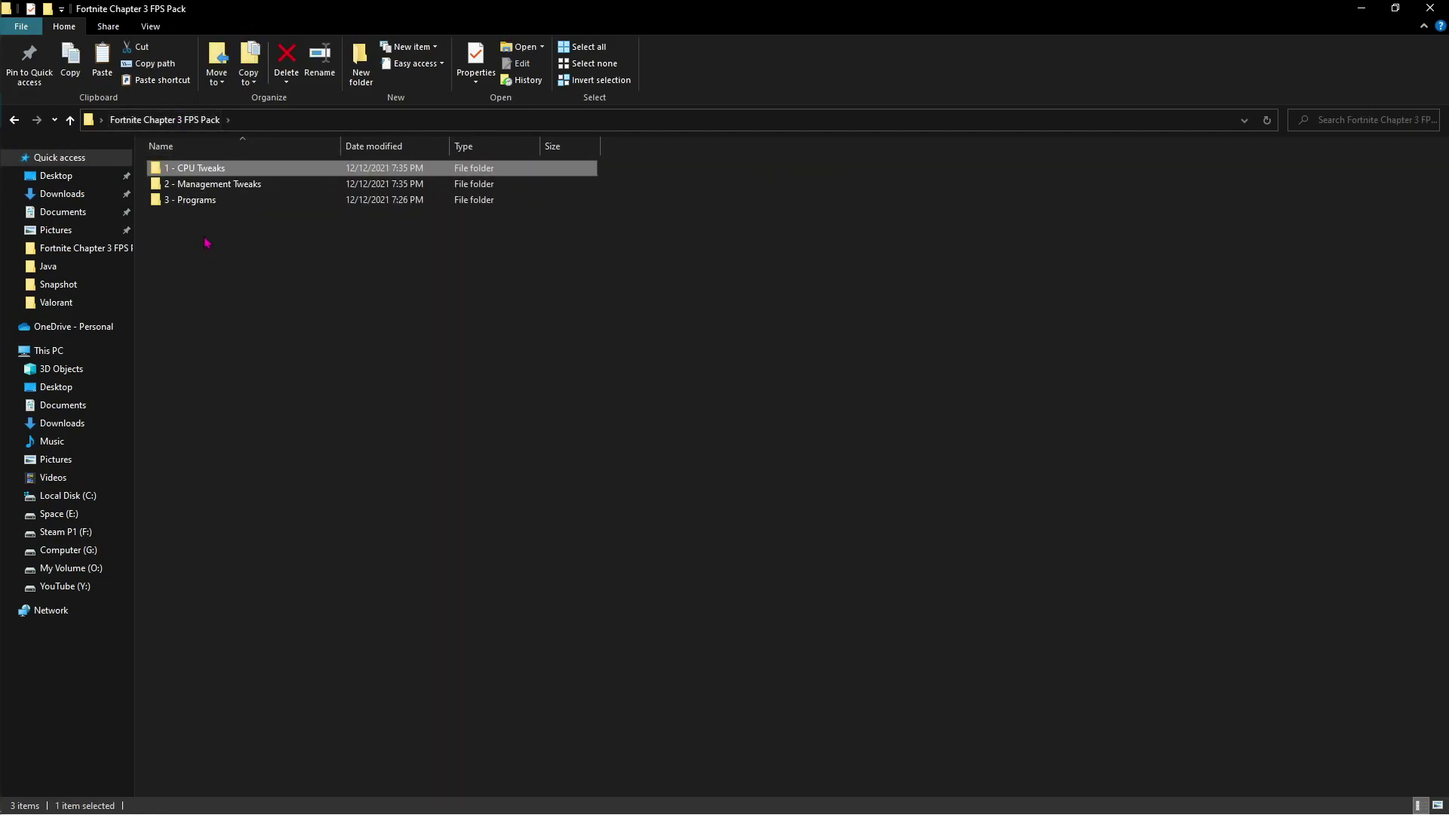
pyautogui.click(199, 202)
pyautogui.click(231, 190)
pyautogui.doubleClick(231, 191)
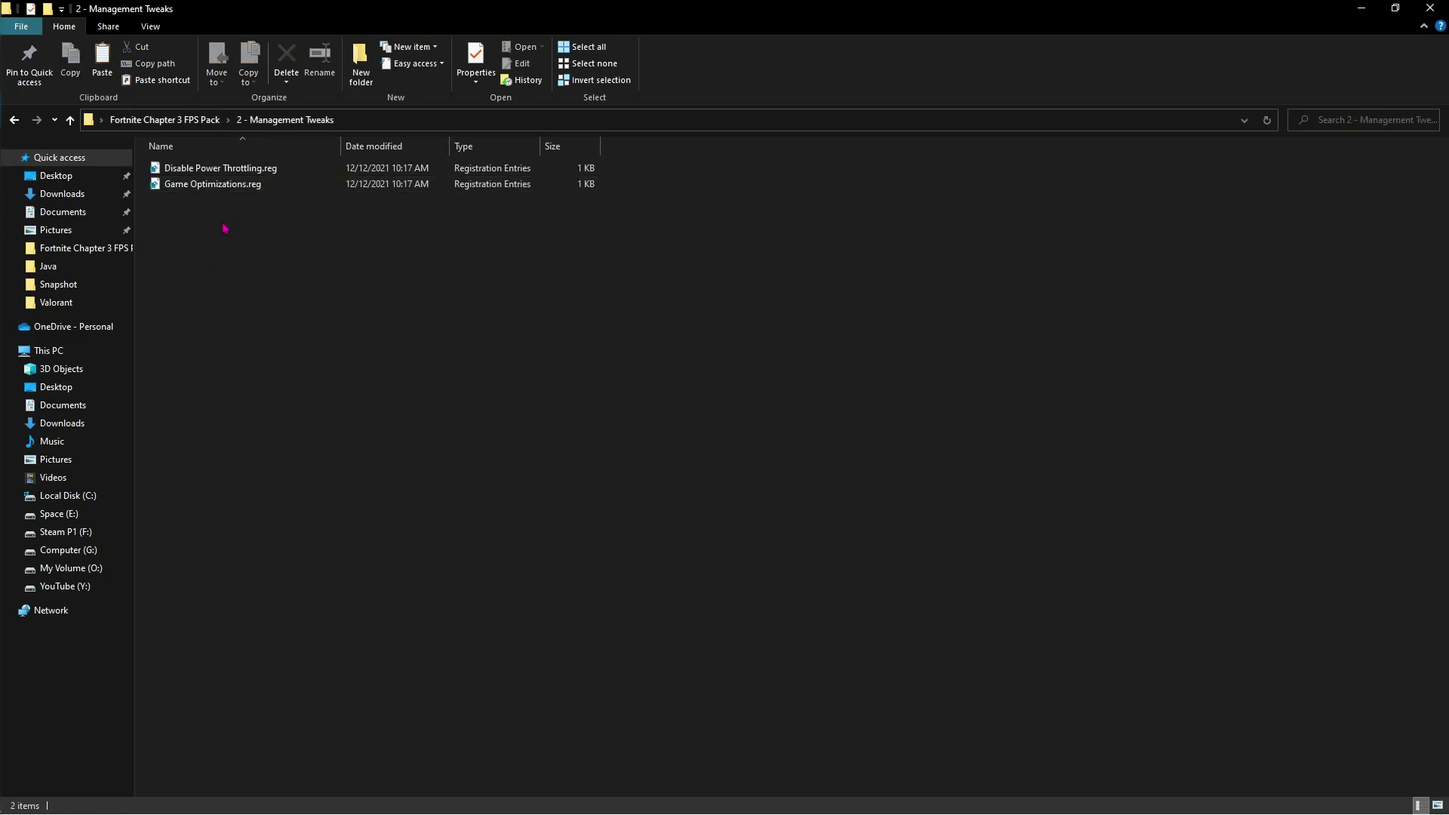
# Step: Inspect Disable Power Throttling.reg and Game Optimizations.reg, then go back to the FPS pack folder
pyautogui.click(209, 171)
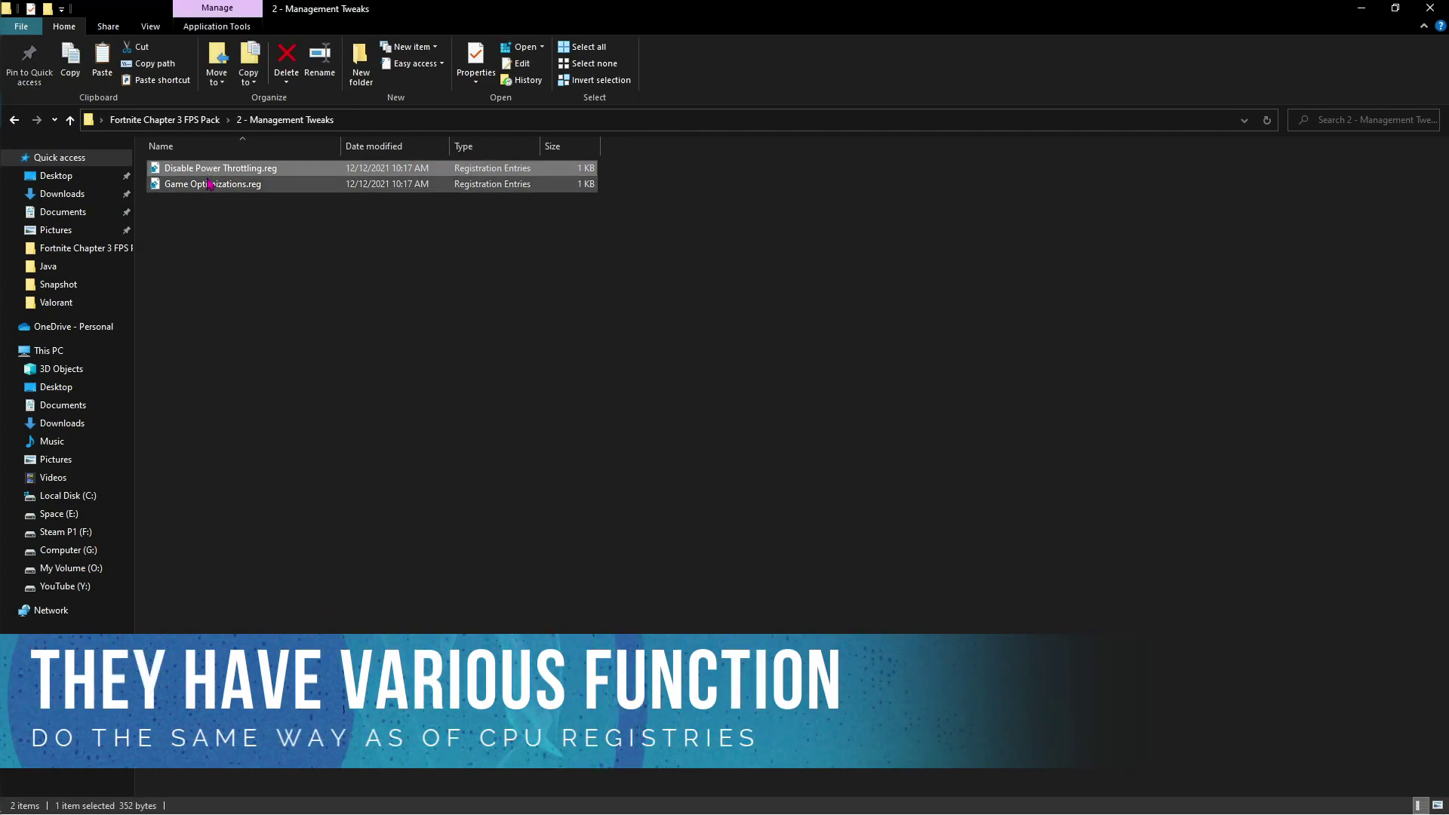
pyautogui.click(210, 185)
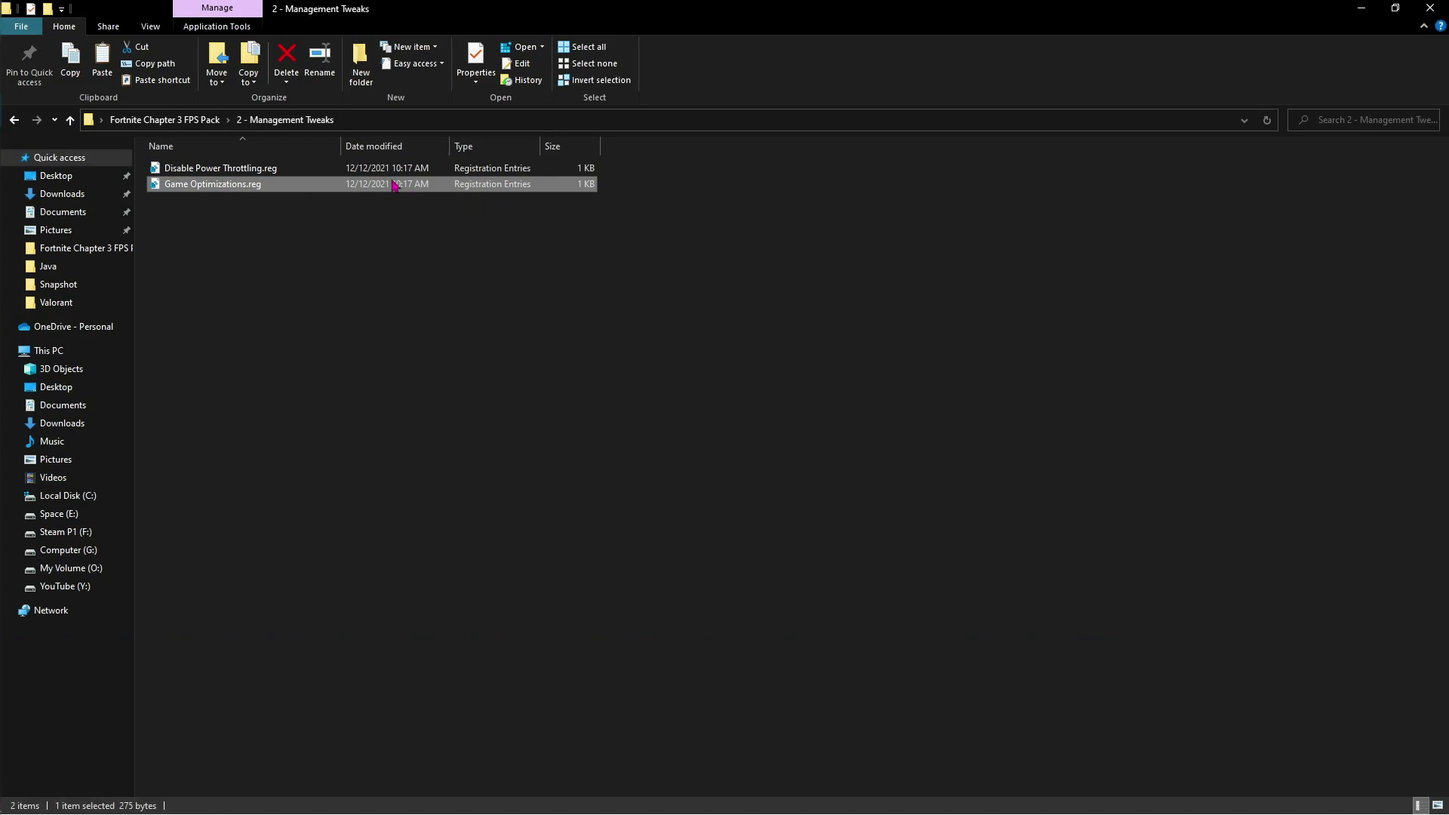
pyautogui.click(371, 170)
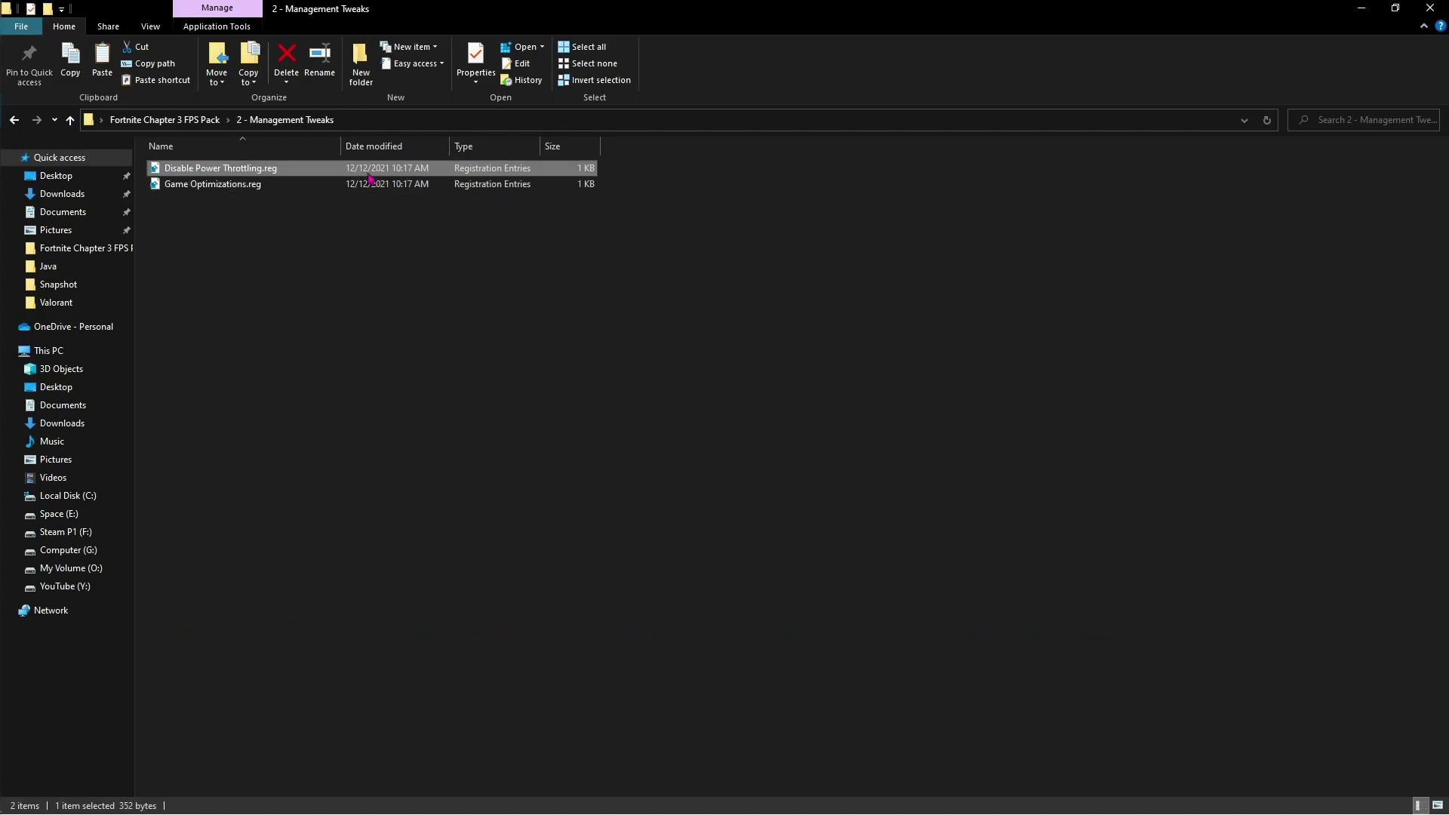
pyautogui.rightClick(187, 170)
pyautogui.click(641, 267)
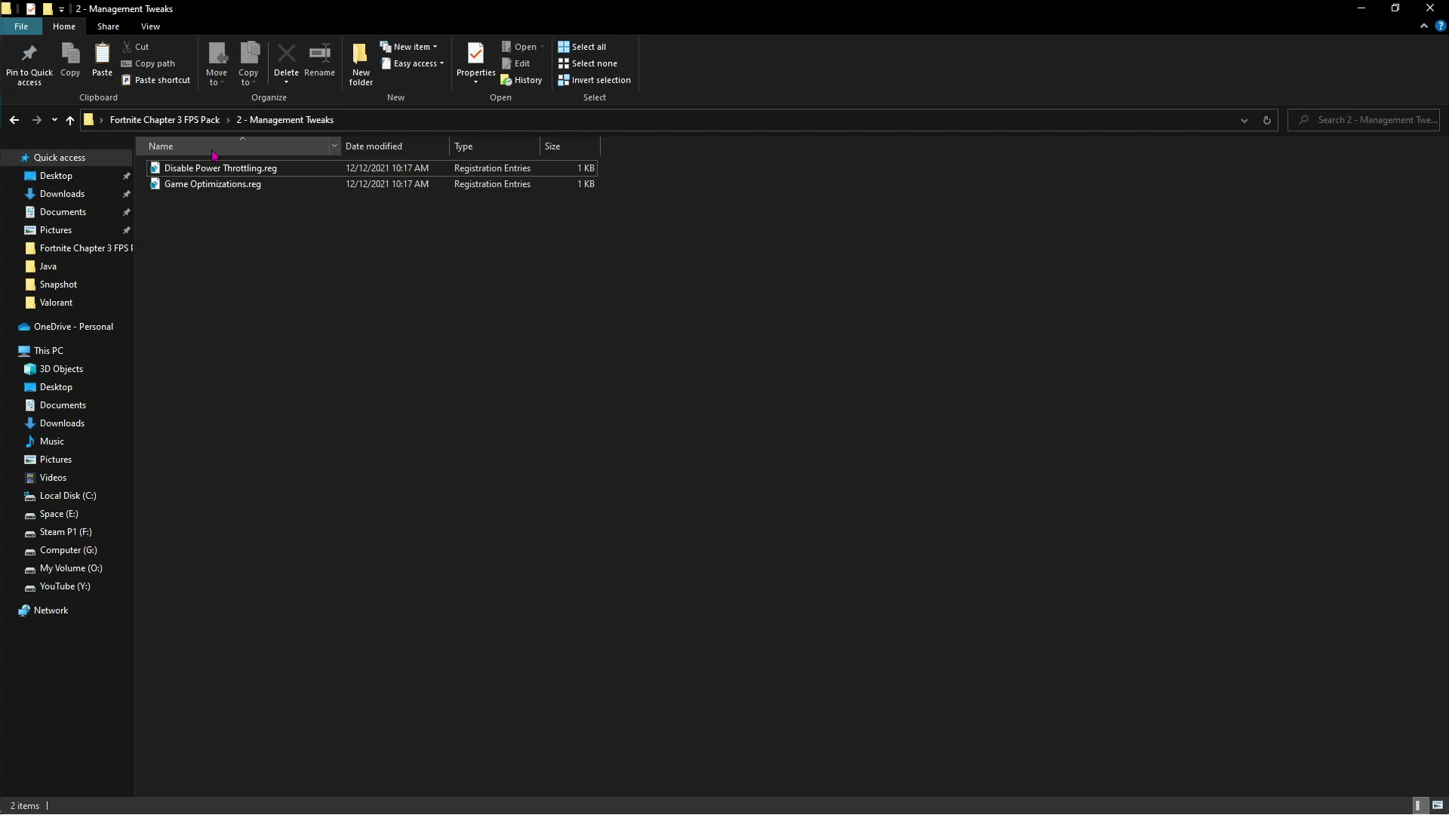
pyautogui.click(227, 186)
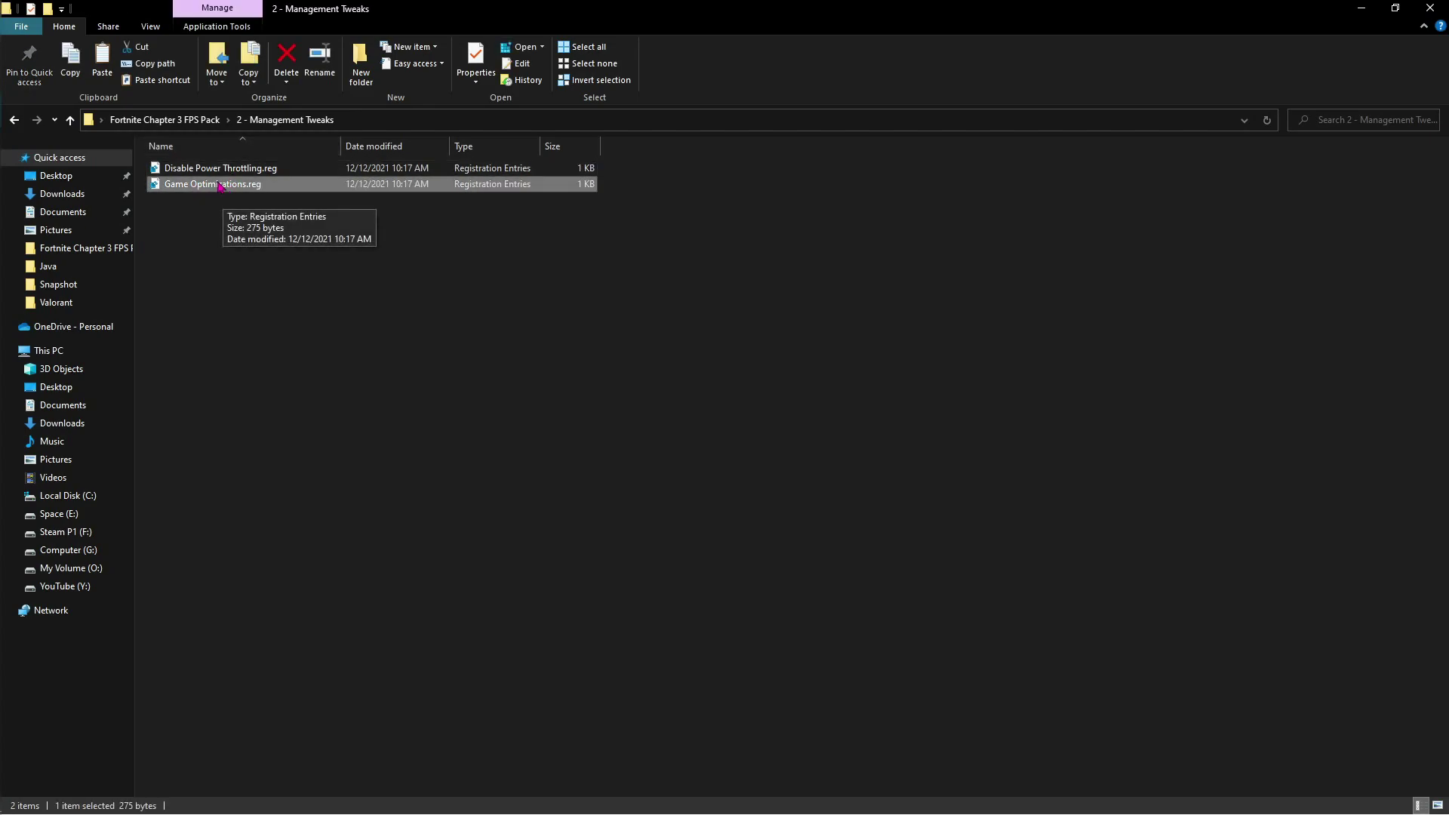
pyautogui.click(230, 168)
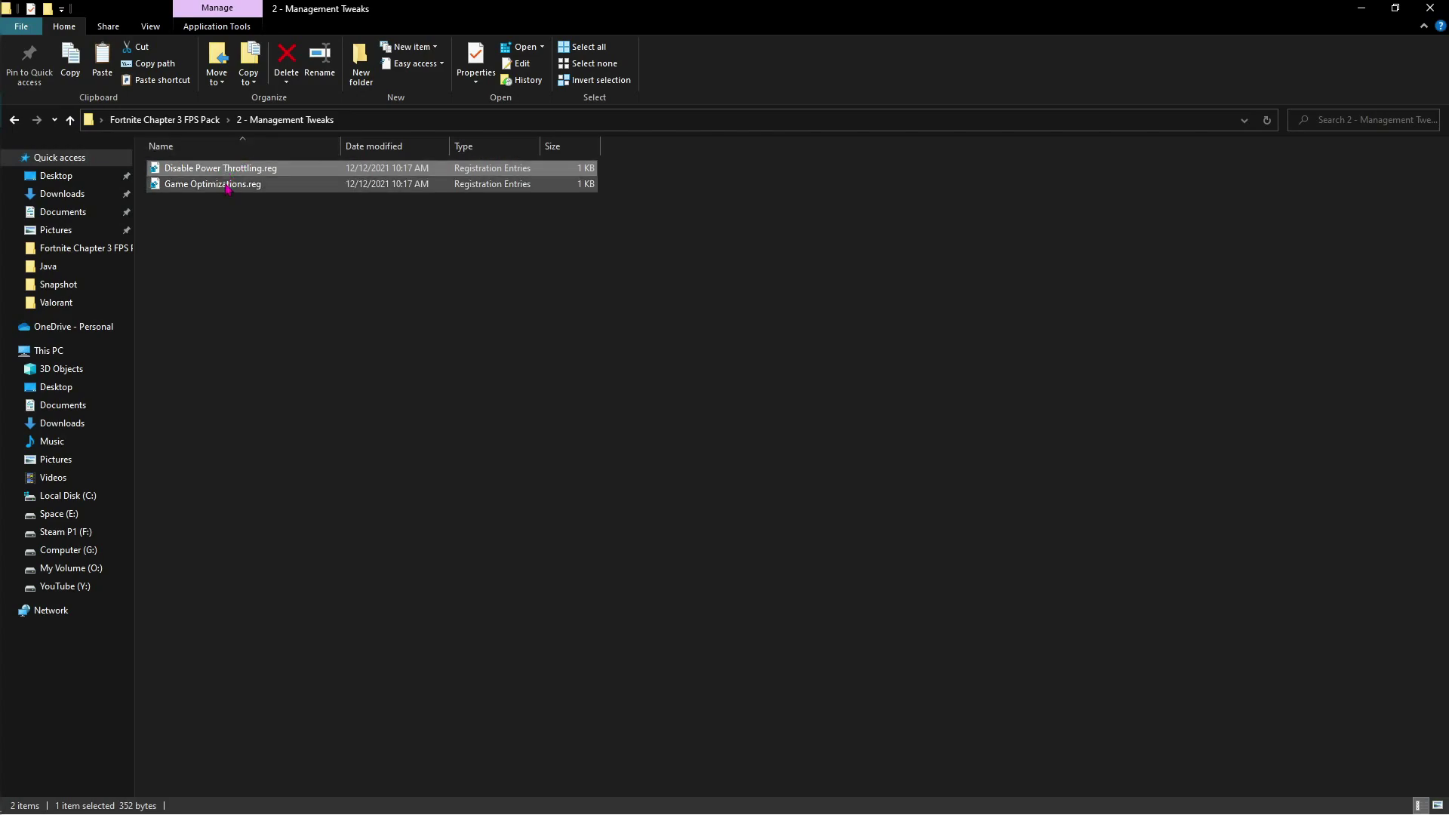
pyautogui.click(226, 187)
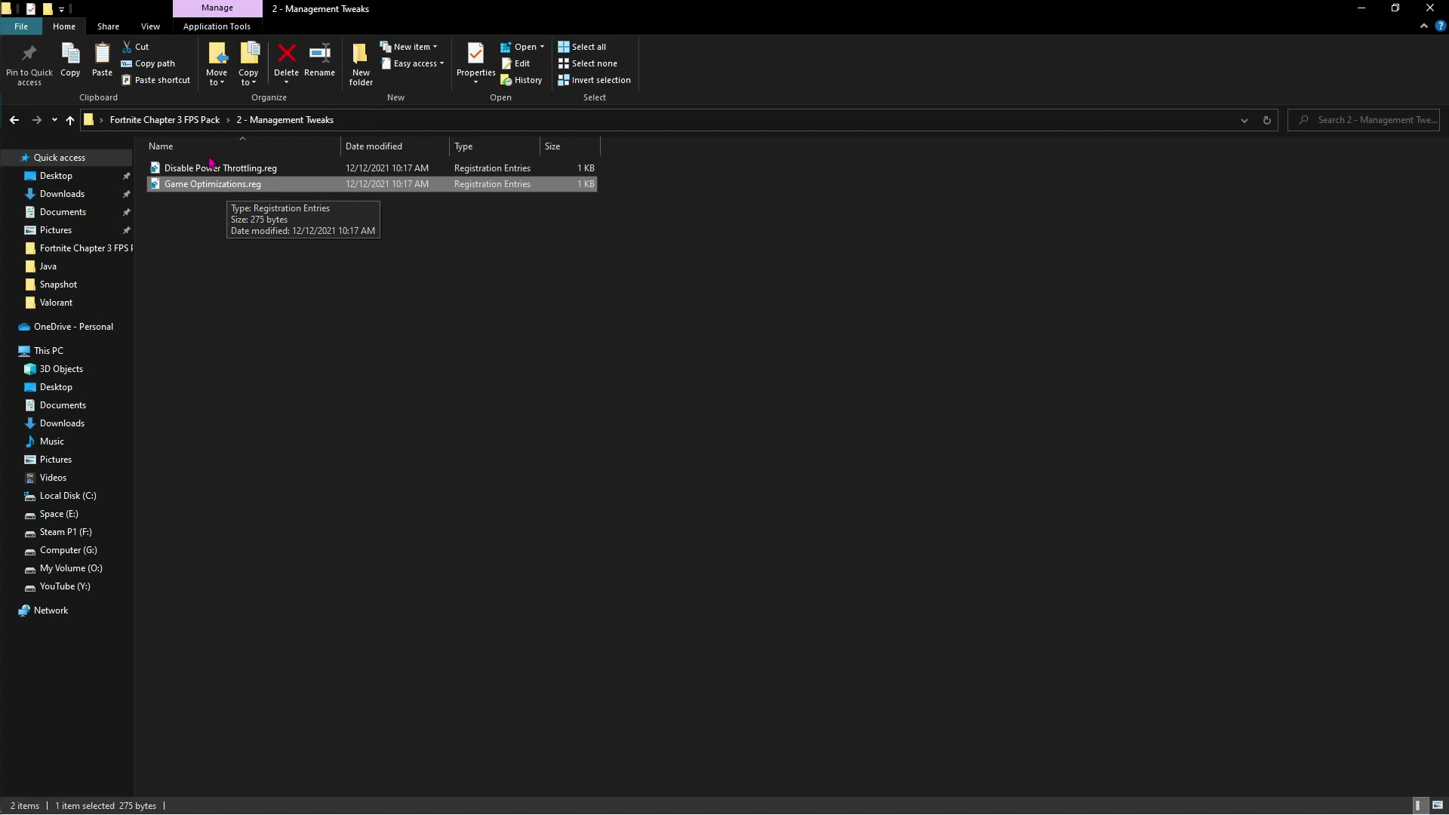
pyautogui.click(166, 119)
# Step: Open 3 - Programs, launch Mz Ram Booster via the 'mz' search, and reposition its window
pyautogui.doubleClick(182, 202)
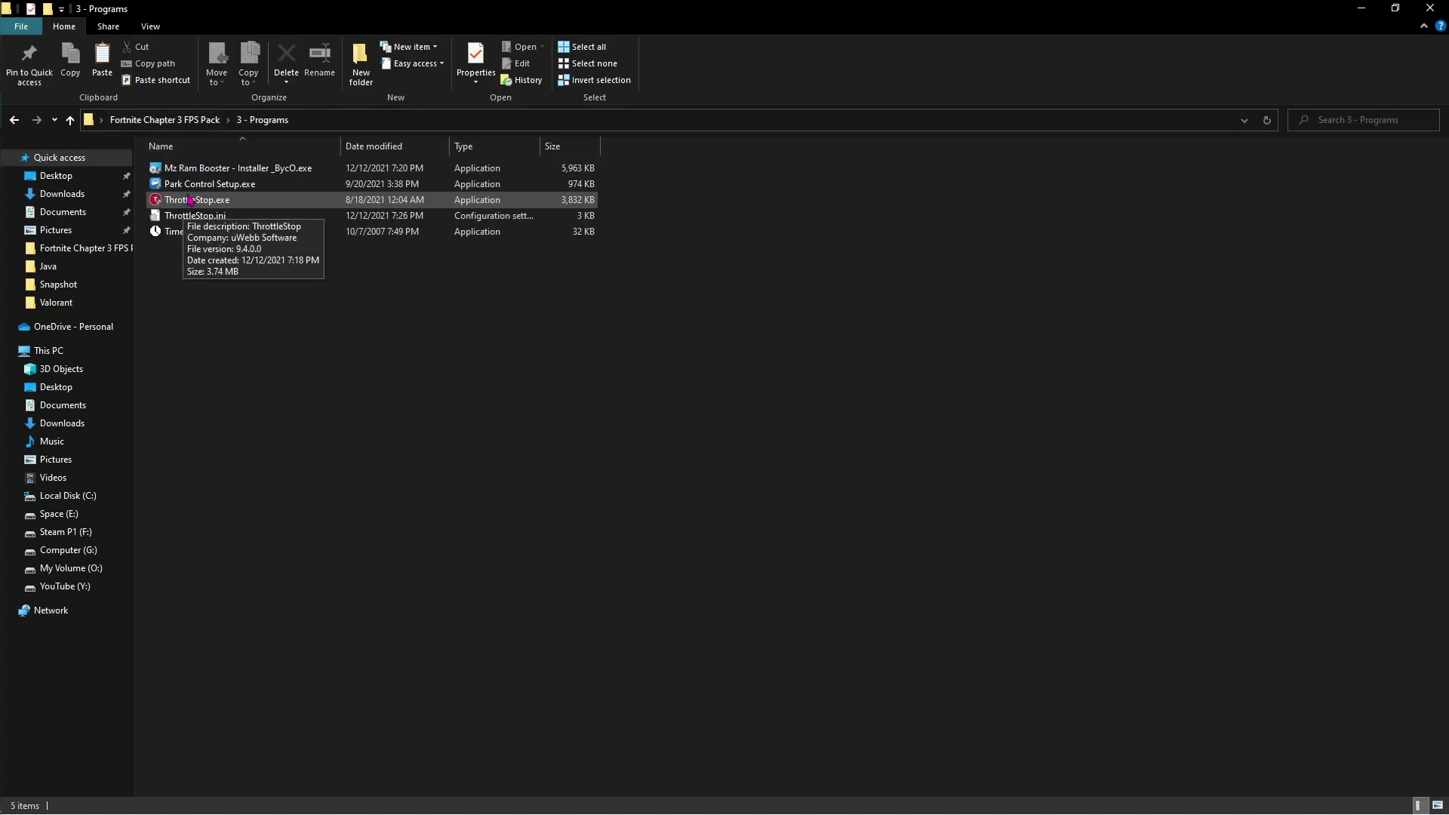
pyautogui.click(204, 168)
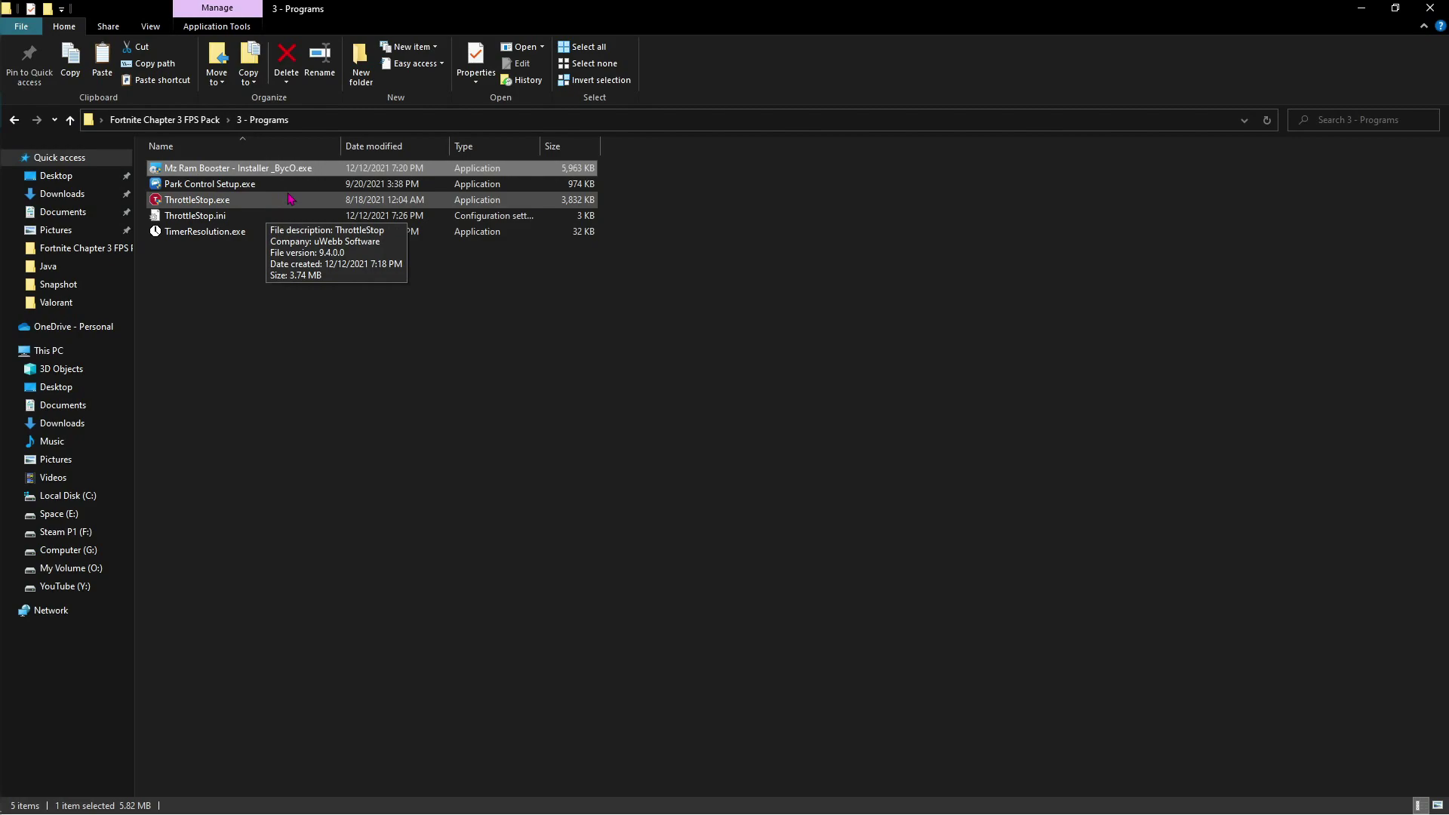
pyautogui.press('super')
pyautogui.write('mz')
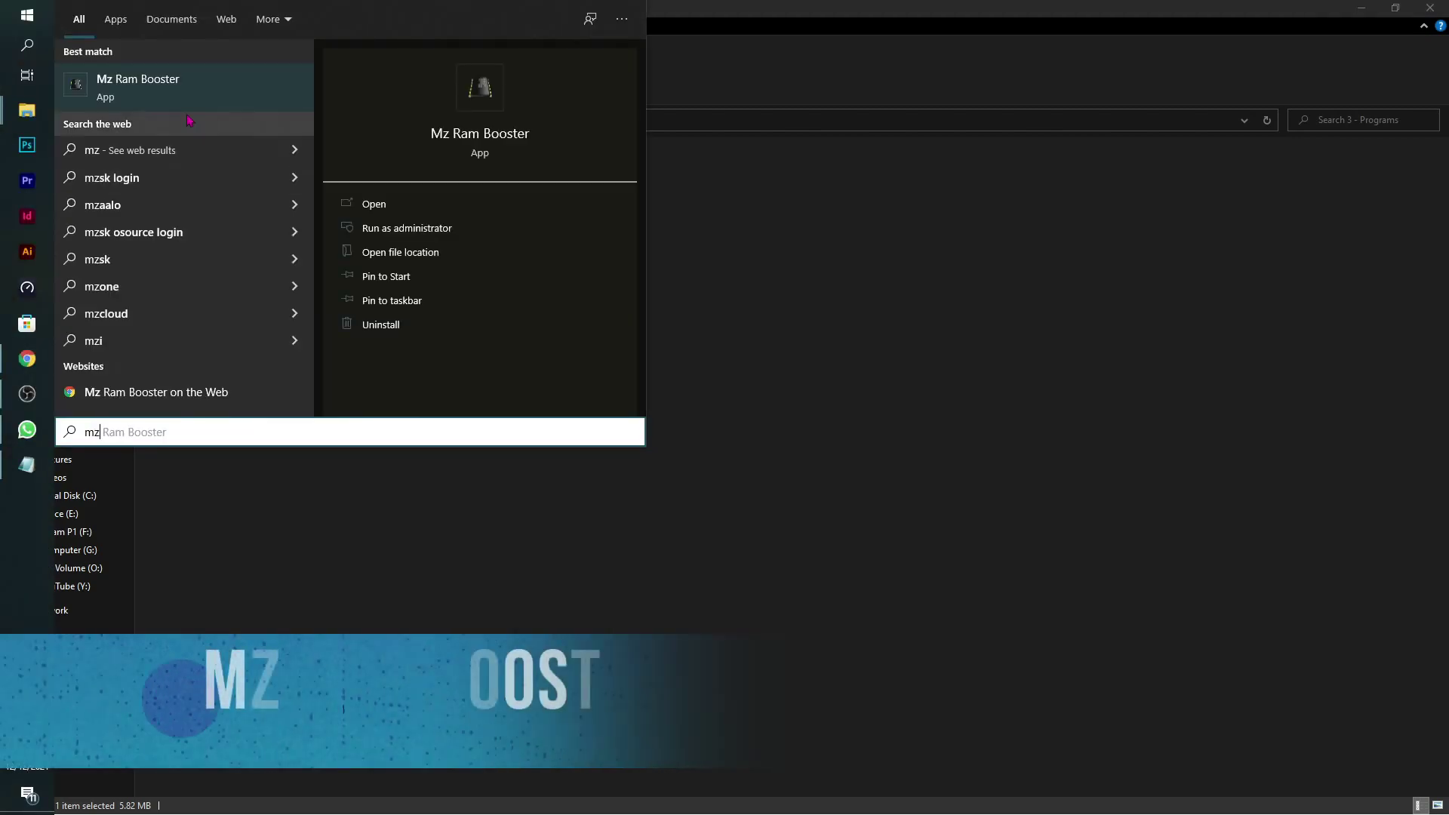
pyautogui.press('Return')
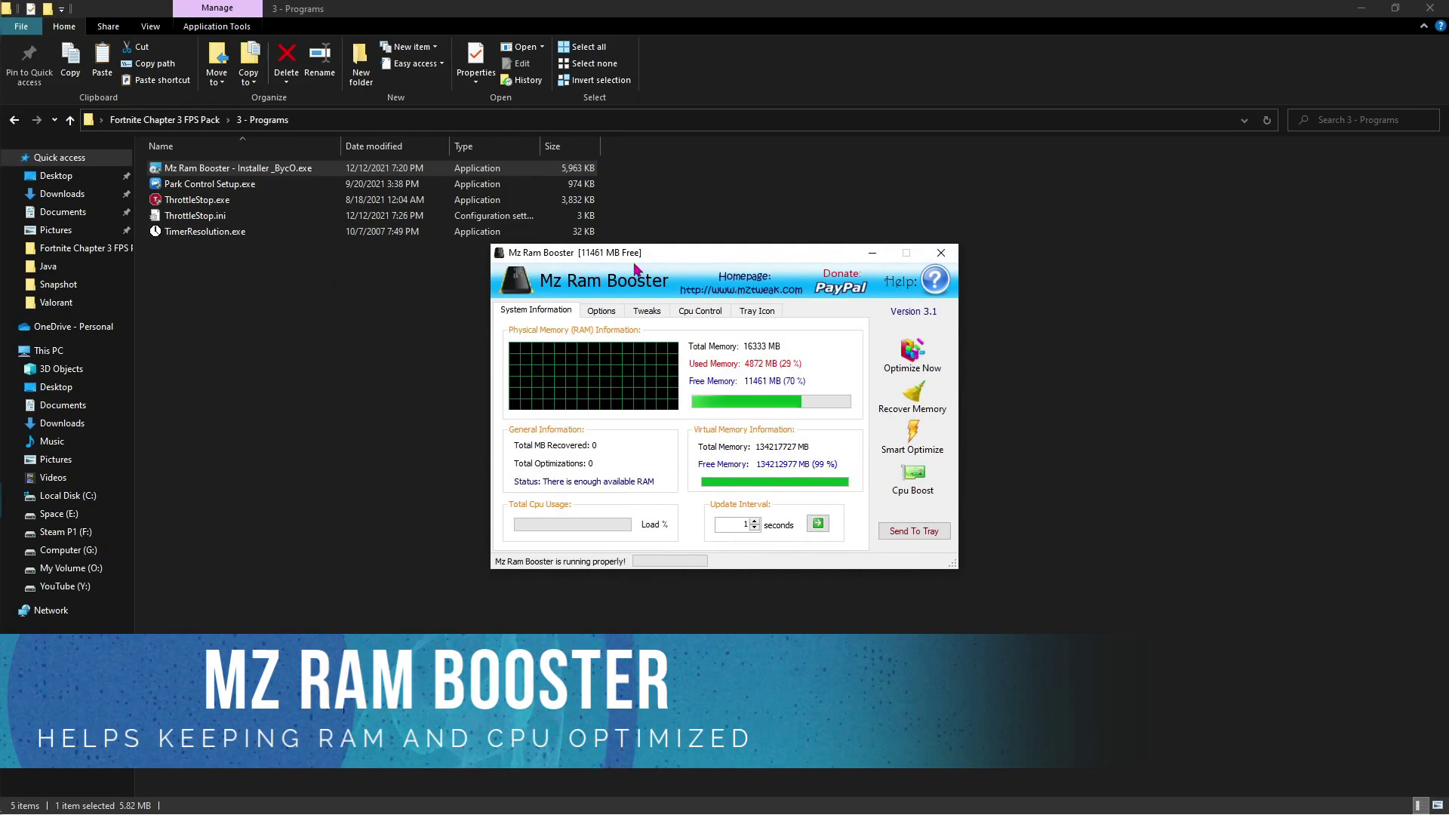
pyautogui.moveTo(631, 256); pyautogui.dragTo(530, 221)
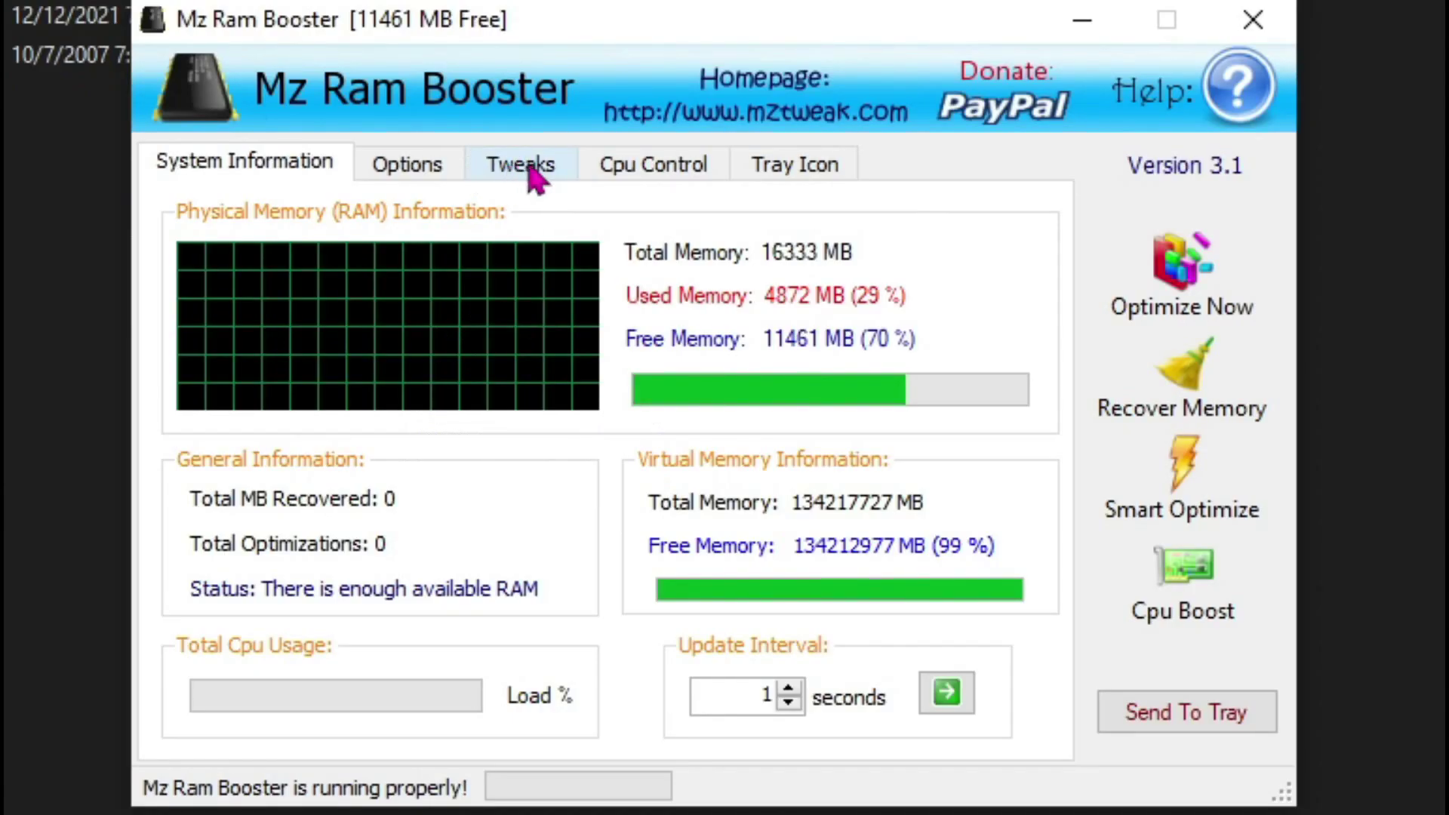
# Step: Enable Disable NTFS Last Access Update, then check the 100, 2500 and 8000 MB optimization values
pyautogui.click(535, 174)
pyautogui.click(220, 272)
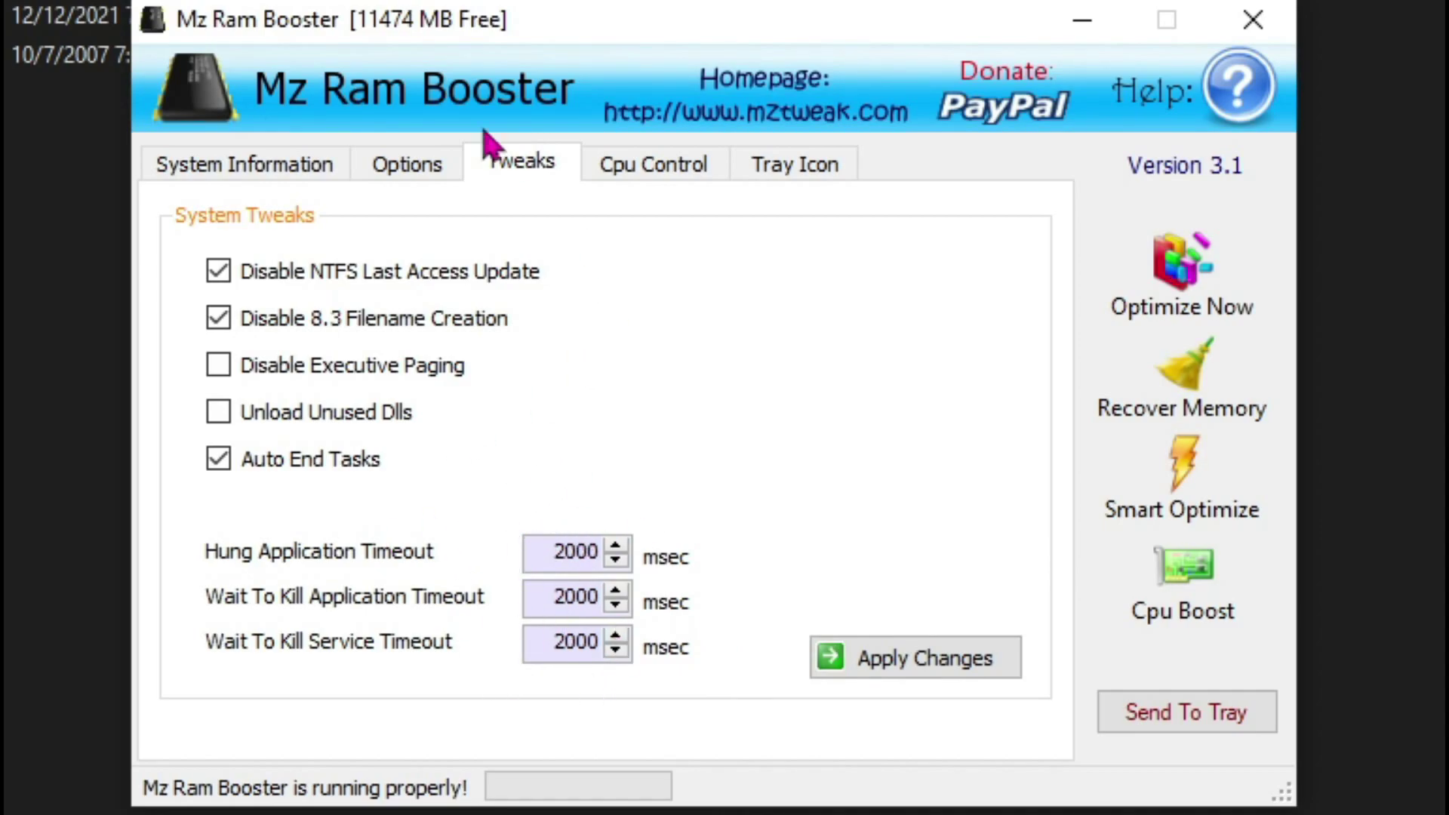
pyautogui.click(417, 177)
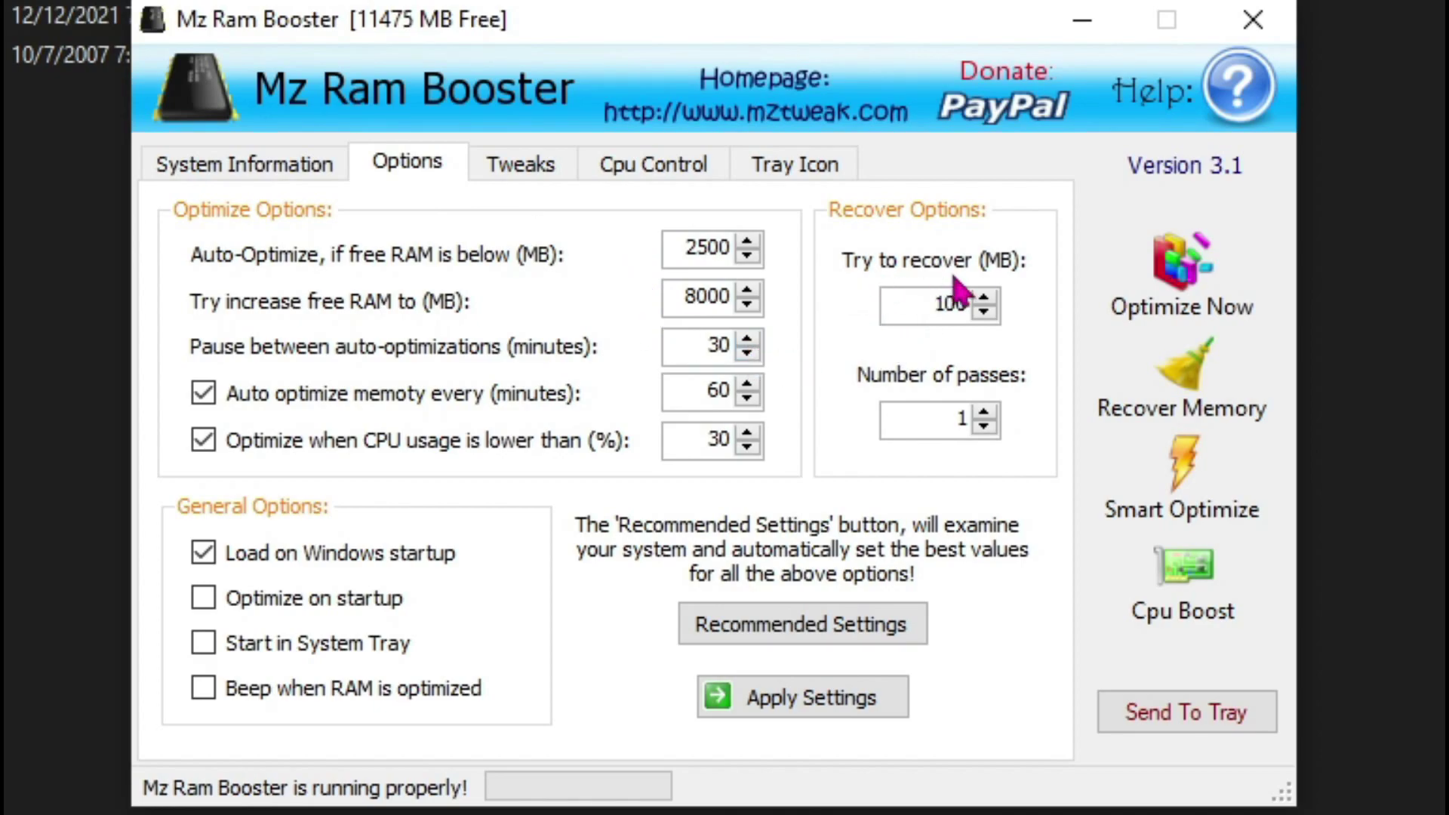
pyautogui.doubleClick(956, 301)
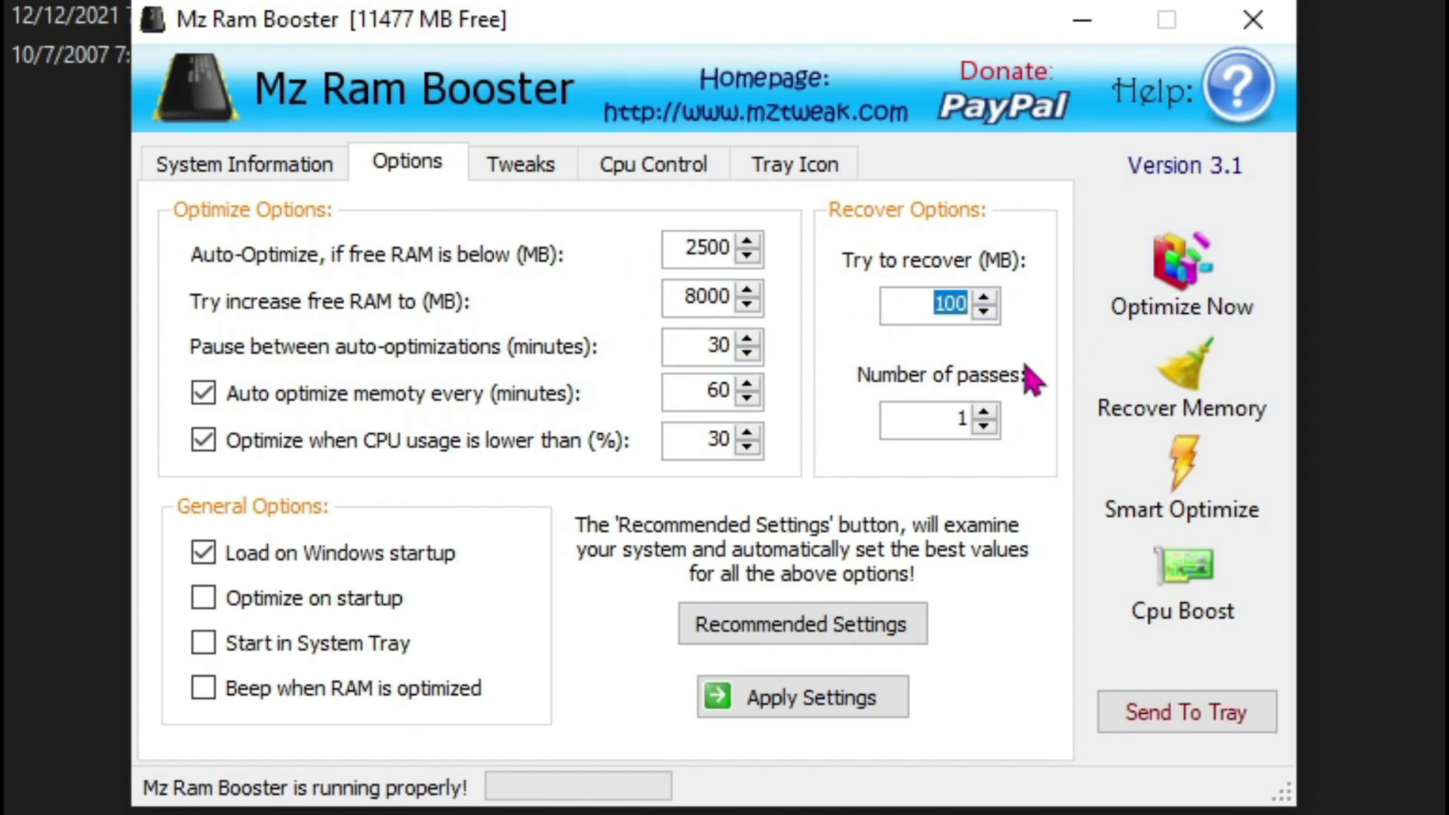
pyautogui.doubleClick(705, 246)
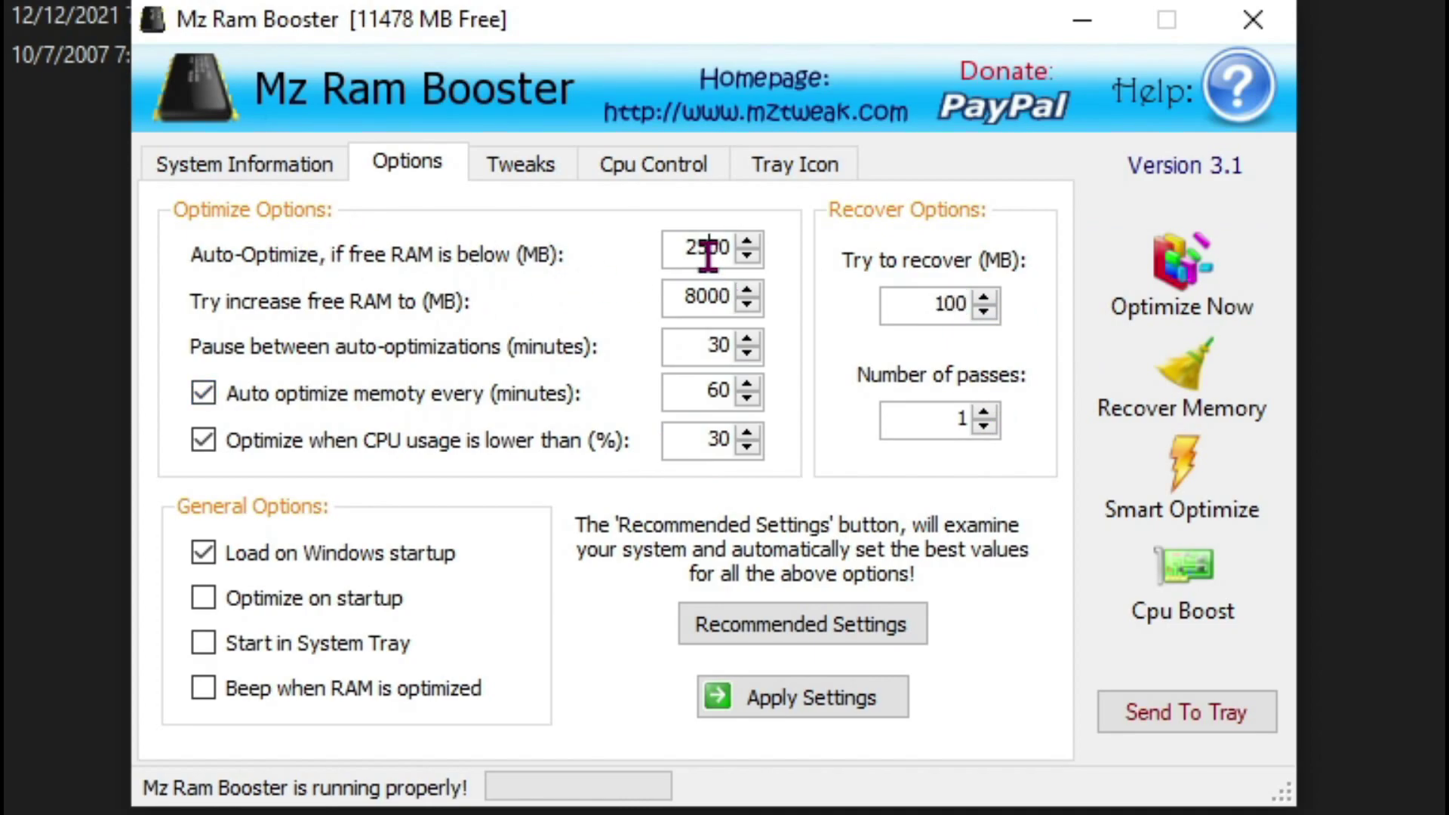
pyautogui.moveTo(671, 246); pyautogui.dragTo(721, 249)
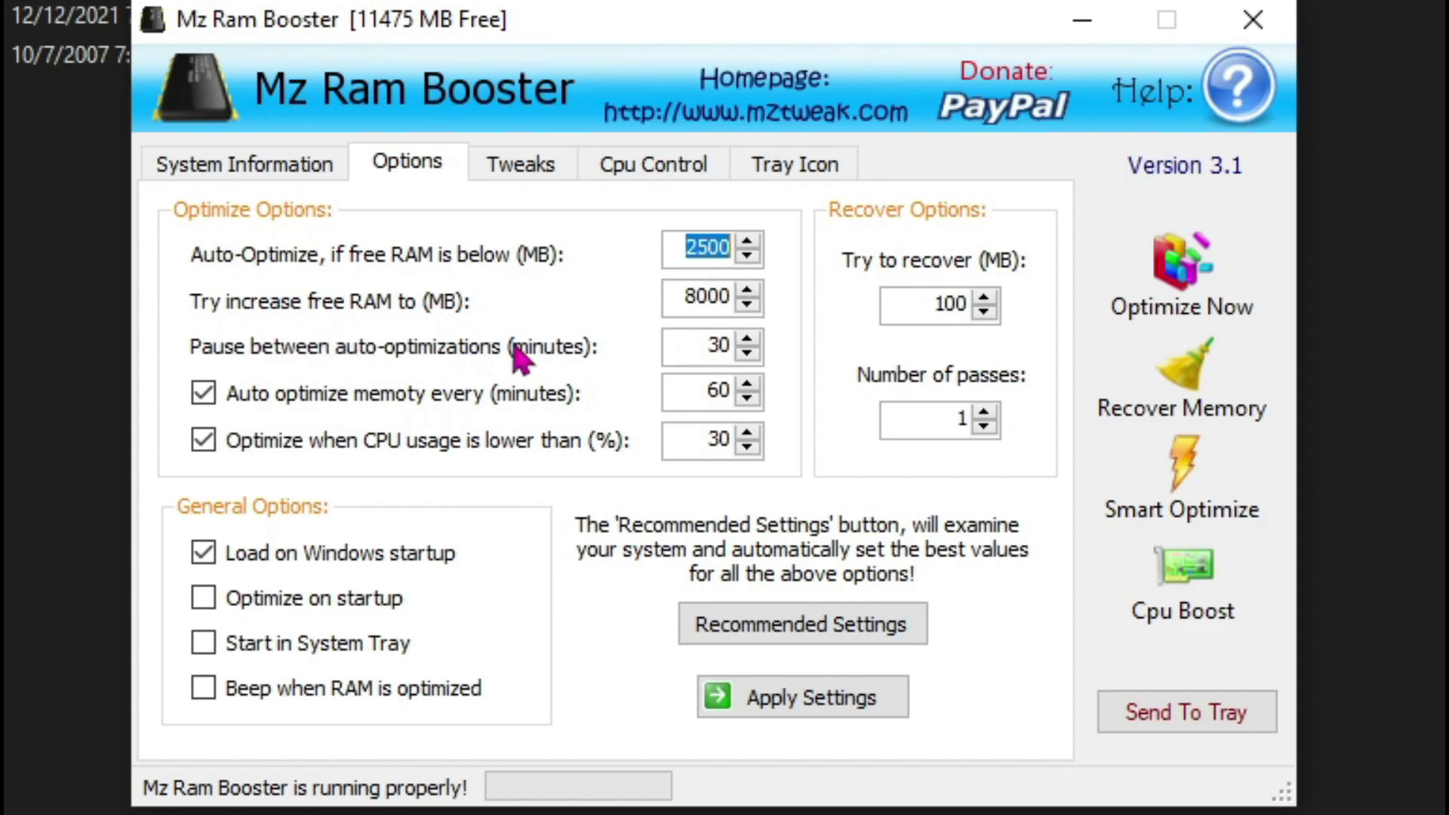
pyautogui.click(708, 296)
pyautogui.doubleClick(708, 296)
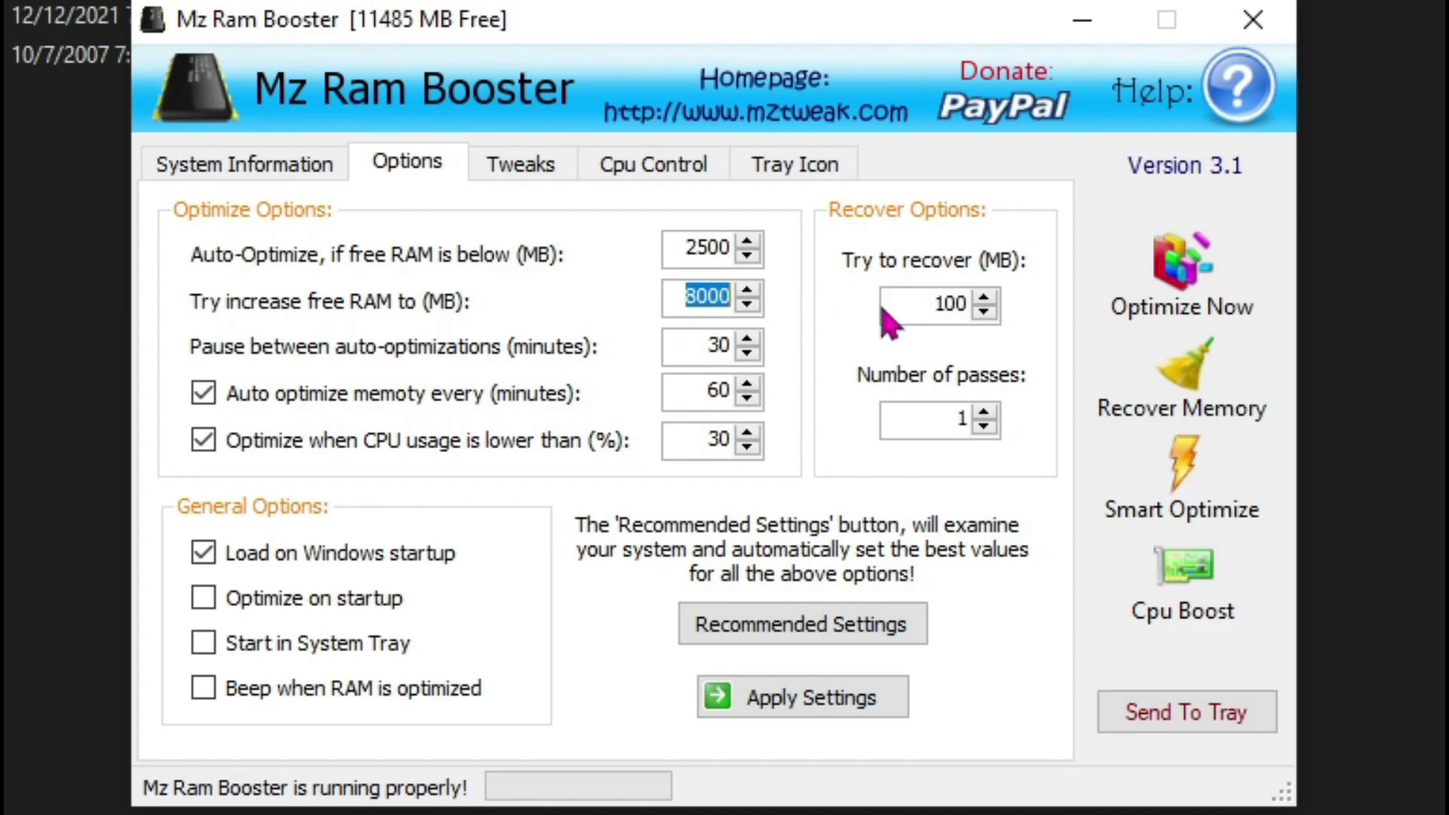
# Step: Open System Information via a 'sys' search and find the 16.0 GB installed RAM
pyautogui.press('super')
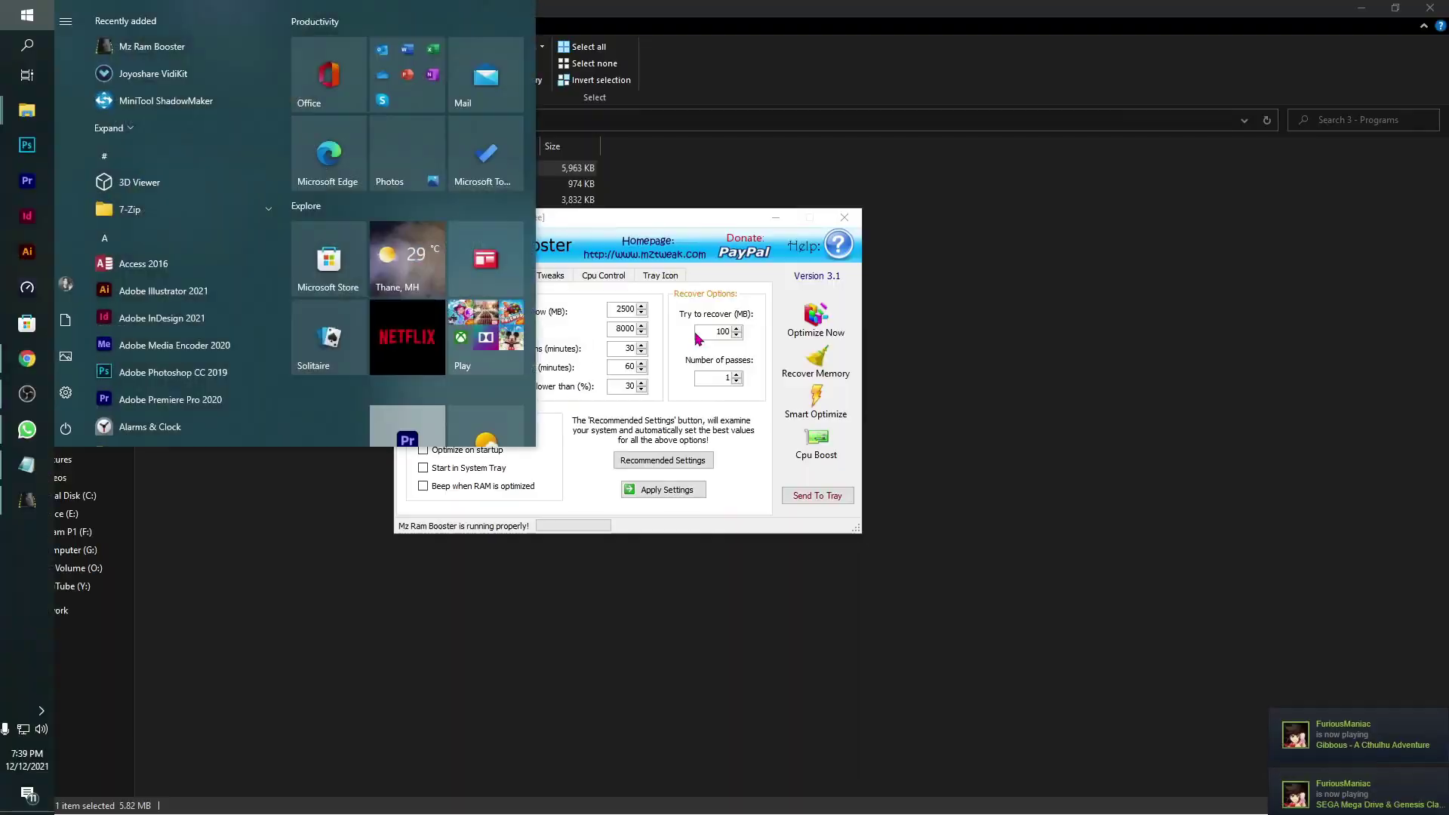
pyautogui.write('sys')
pyautogui.press('Escape')
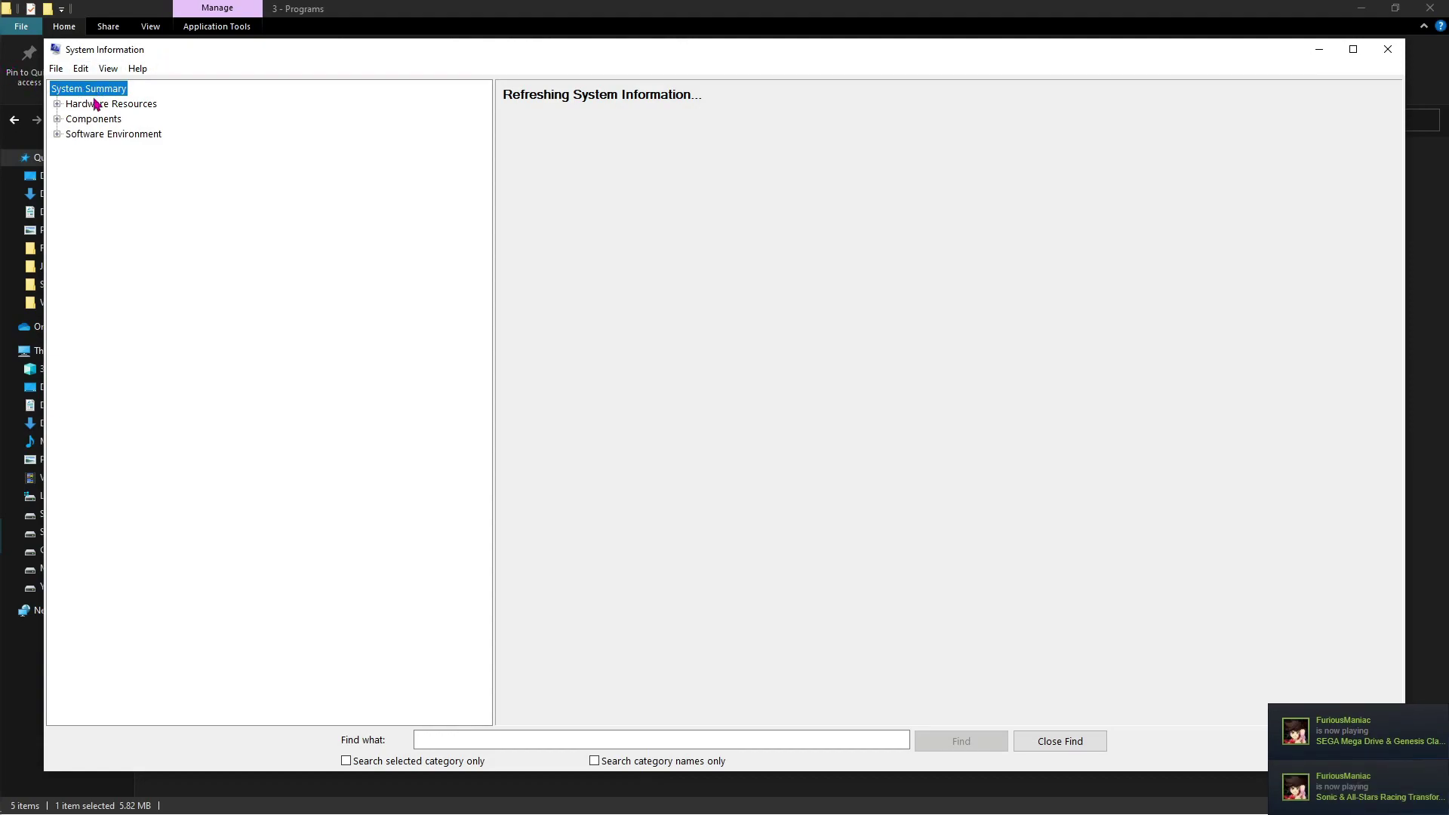
pyautogui.scroll(-1, 802, 507)
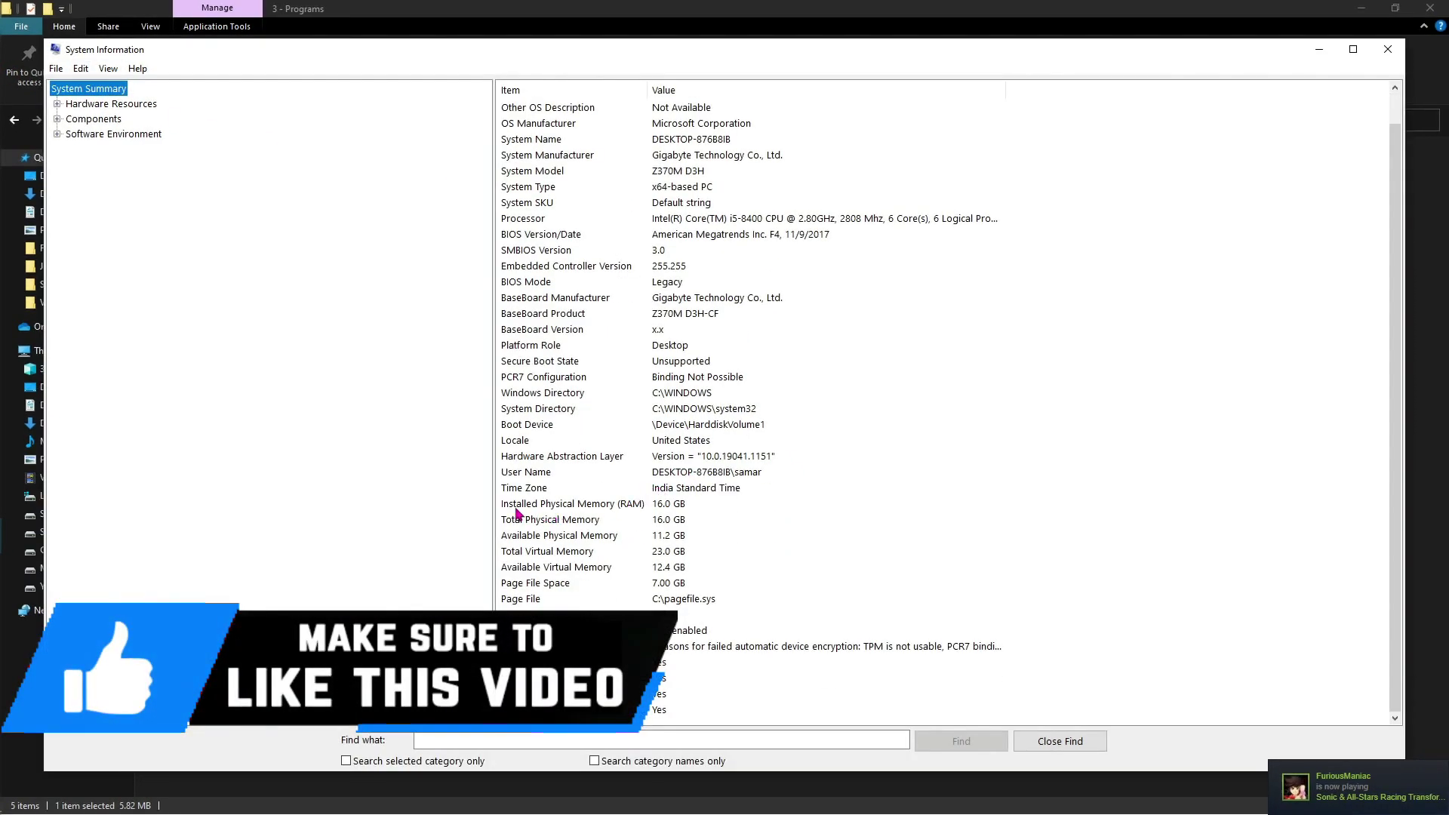
pyautogui.click(539, 504)
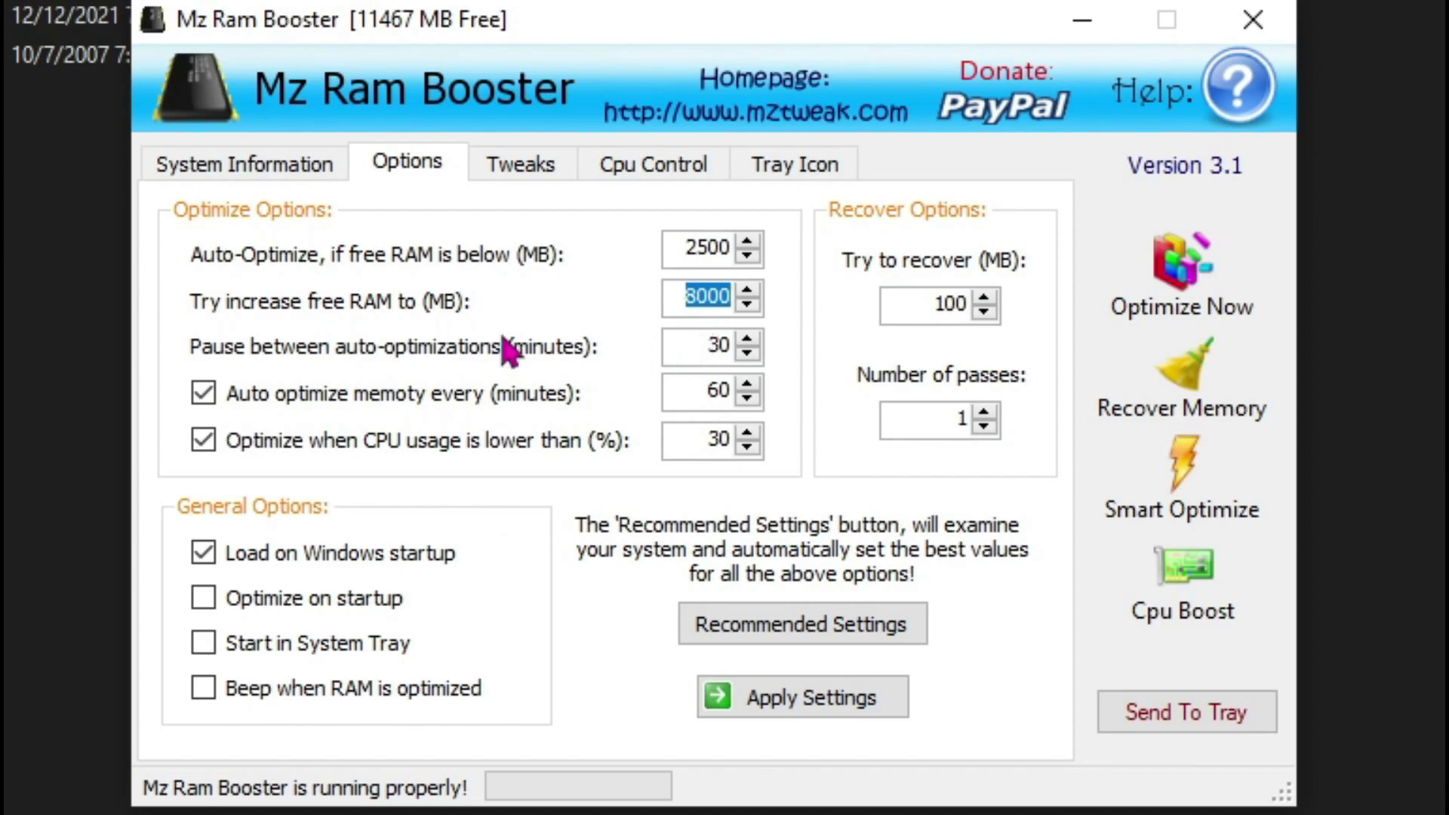
# Step: Apply Mz Ram Booster options with an 8000 MB free RAM target, smart-optimize, then minimize it to the tray
pyautogui.click(707, 295)
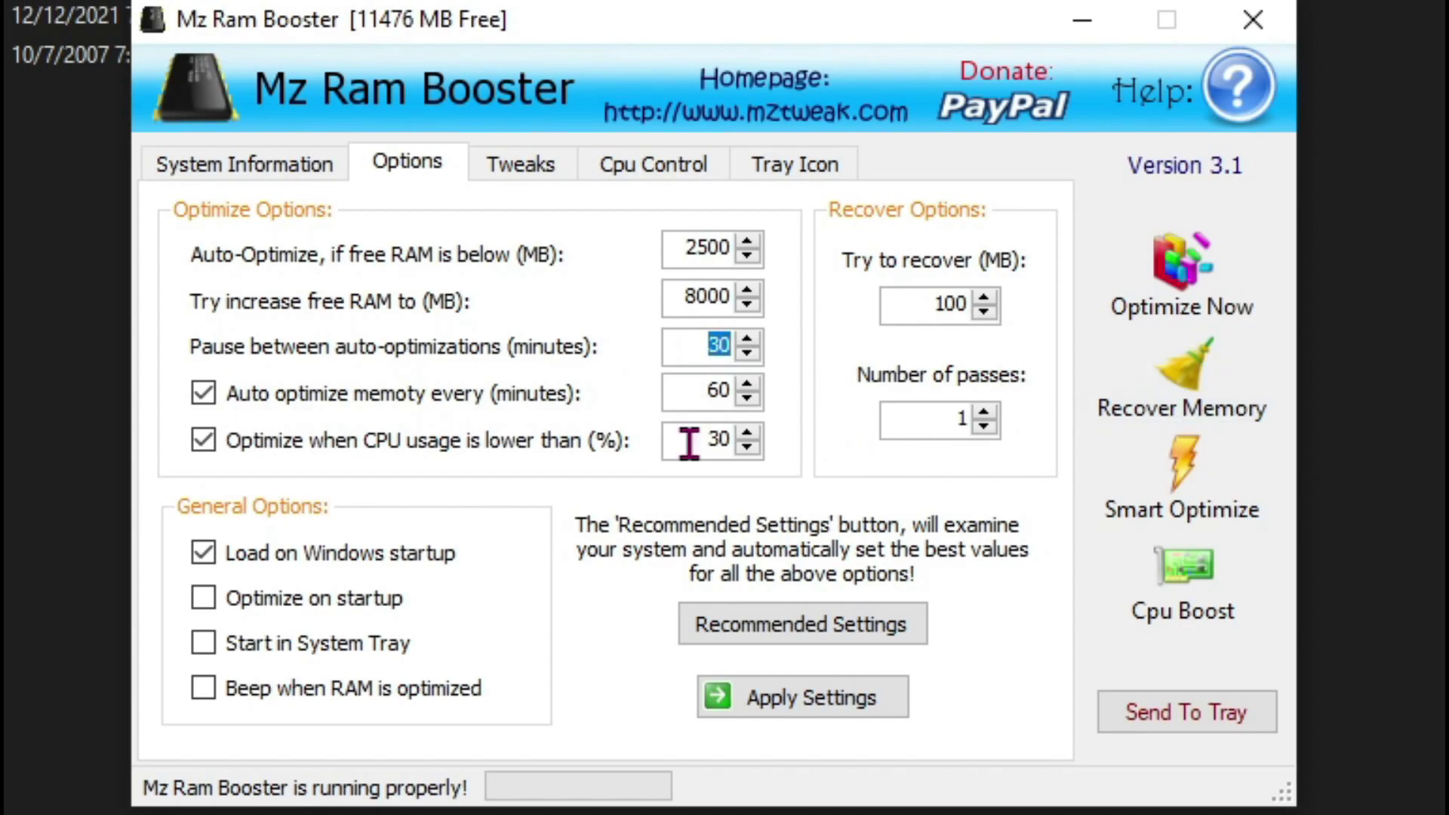
pyautogui.click(721, 390)
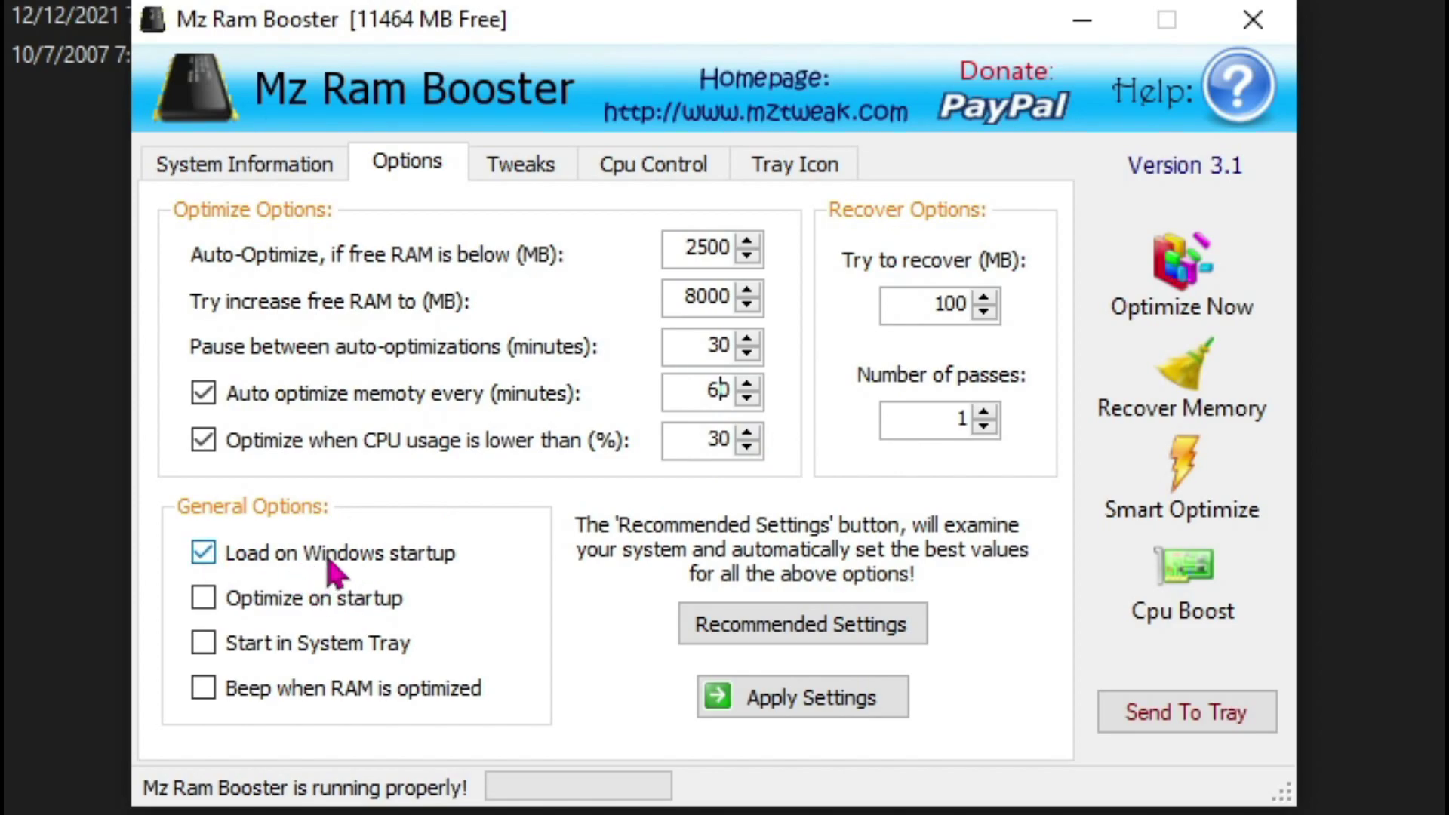
pyautogui.click(789, 715)
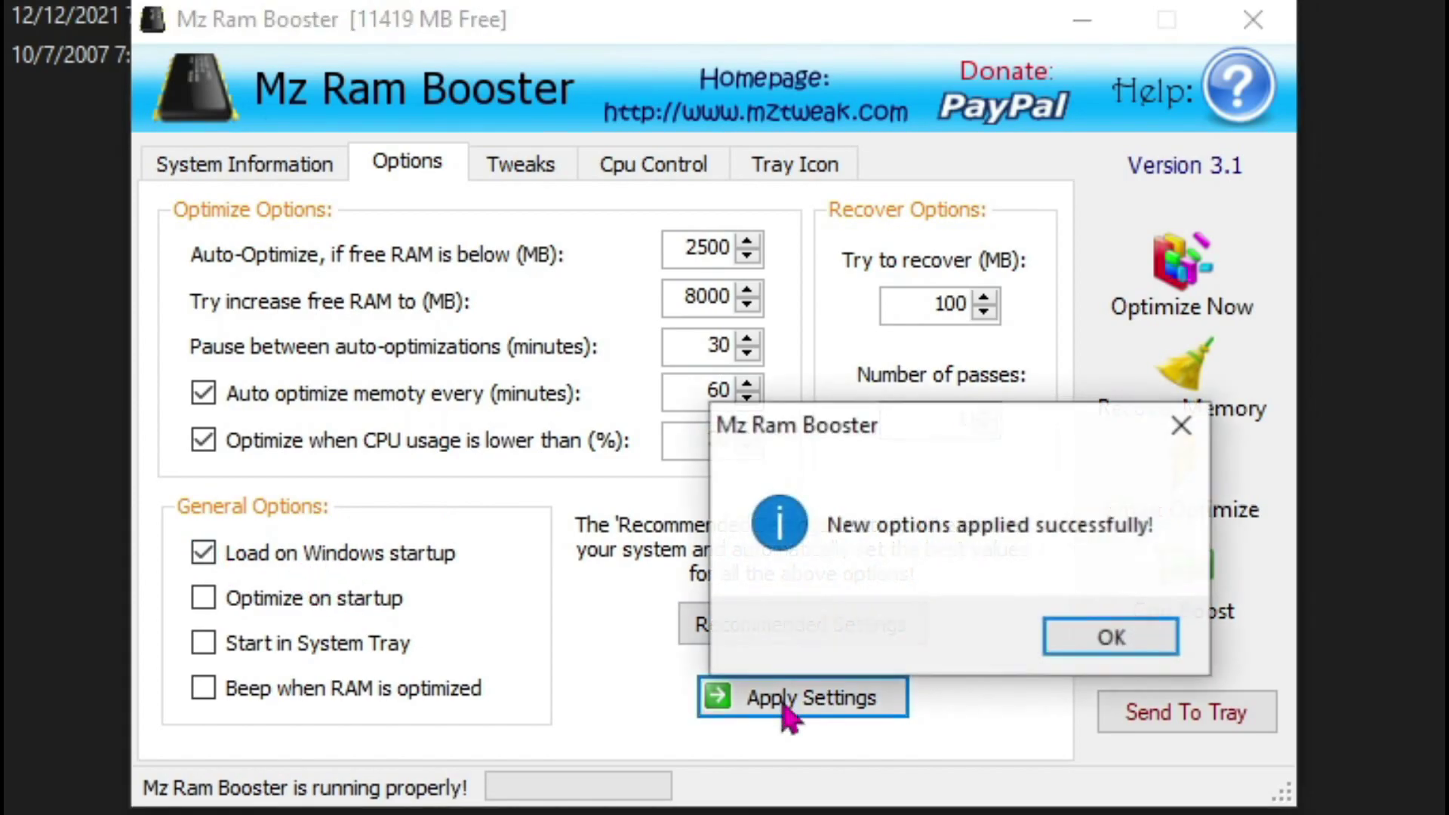
pyautogui.click(1106, 636)
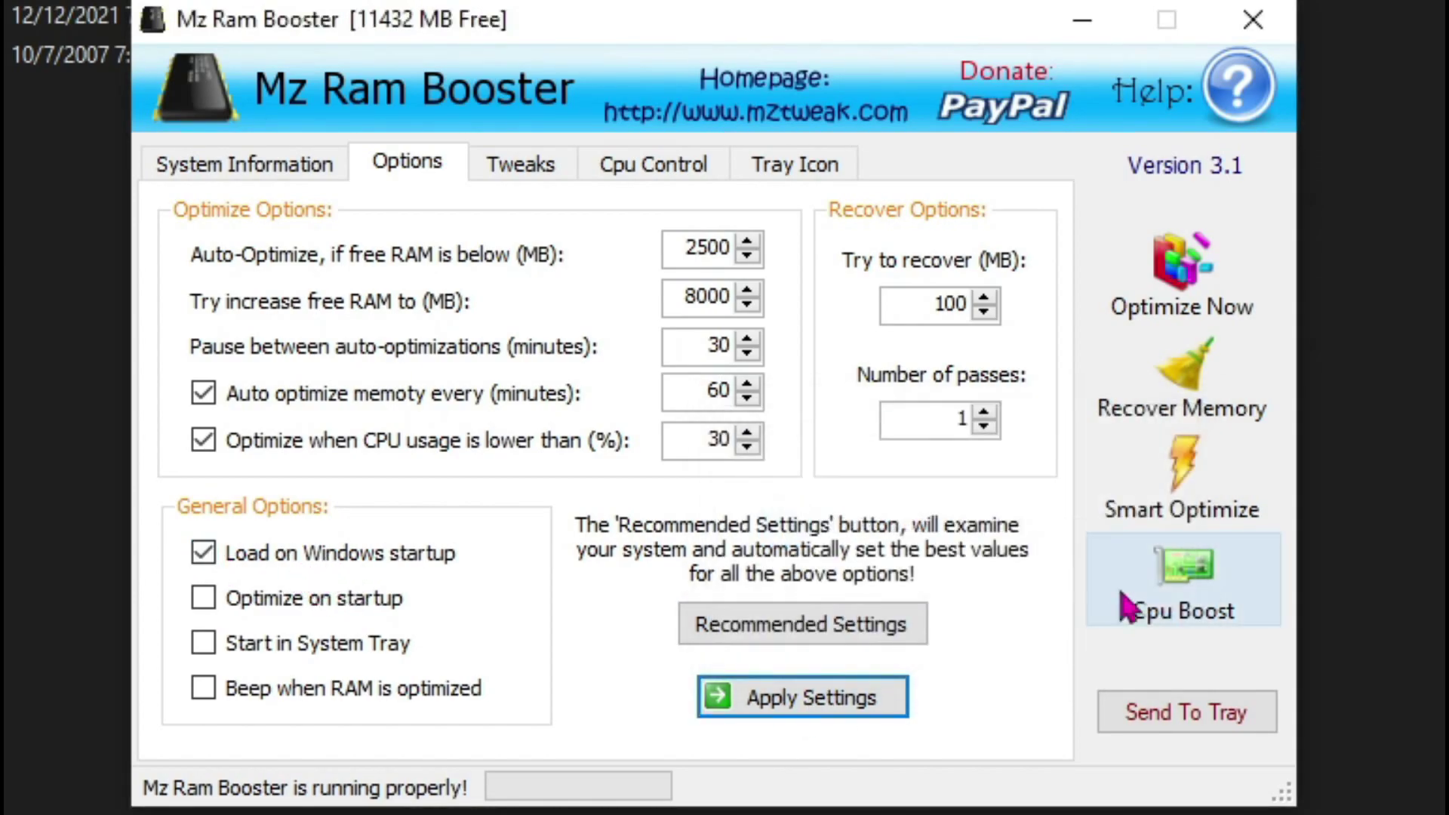
pyautogui.click(1205, 504)
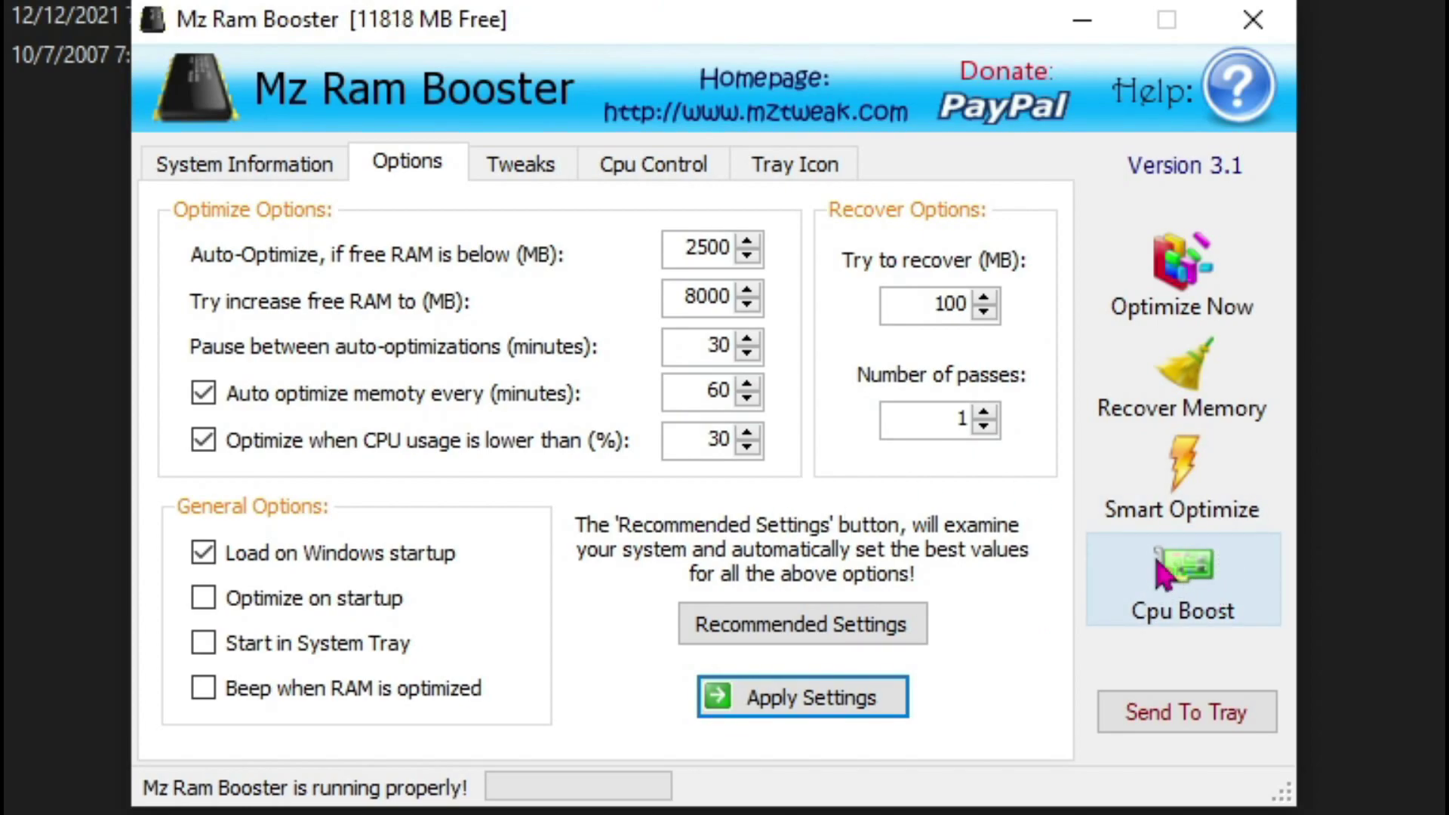
pyautogui.click(1213, 721)
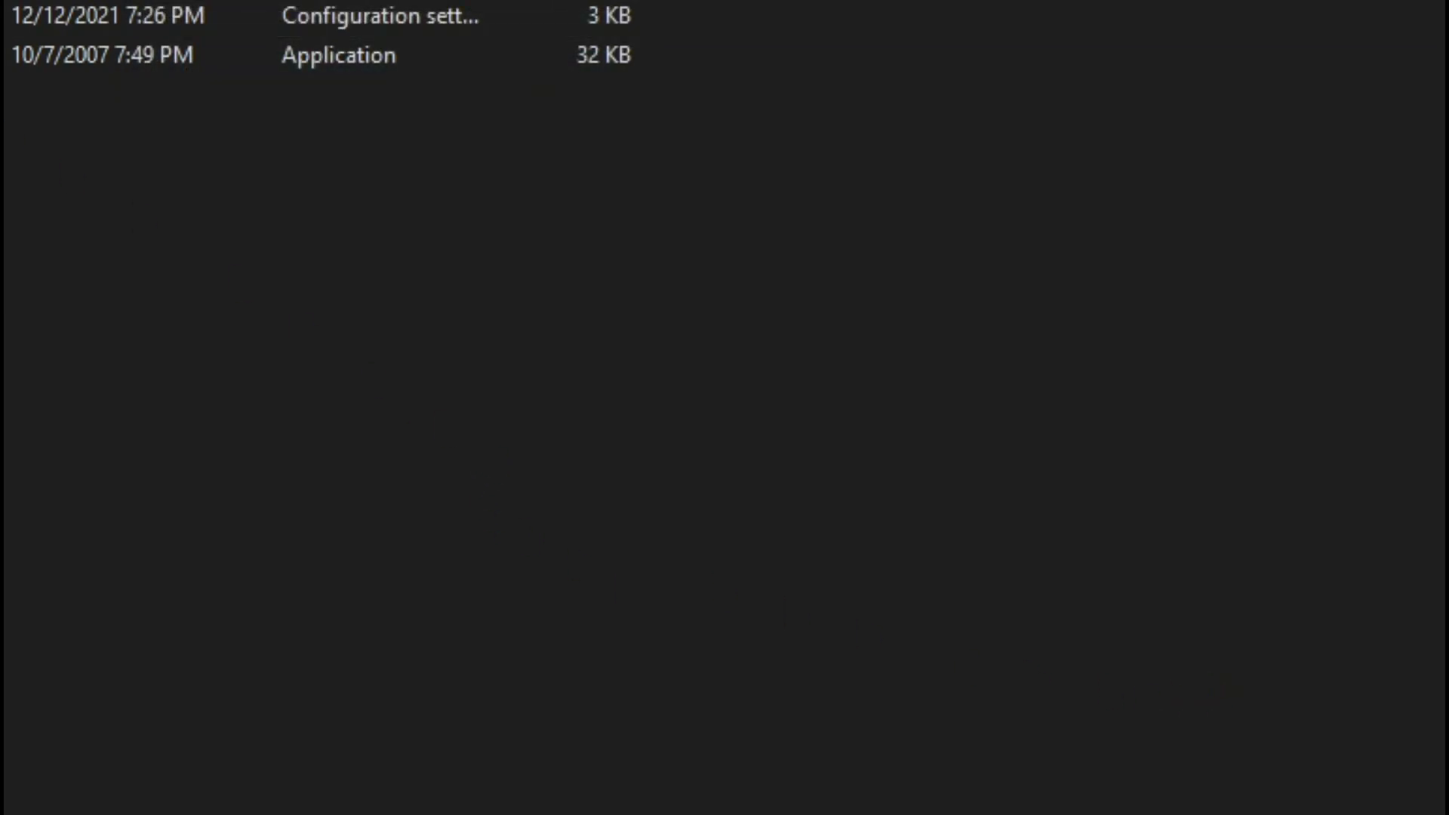
# Step: Run the Park Control Setup file from the '3 - Programs' folder
pyautogui.click(225, 185)
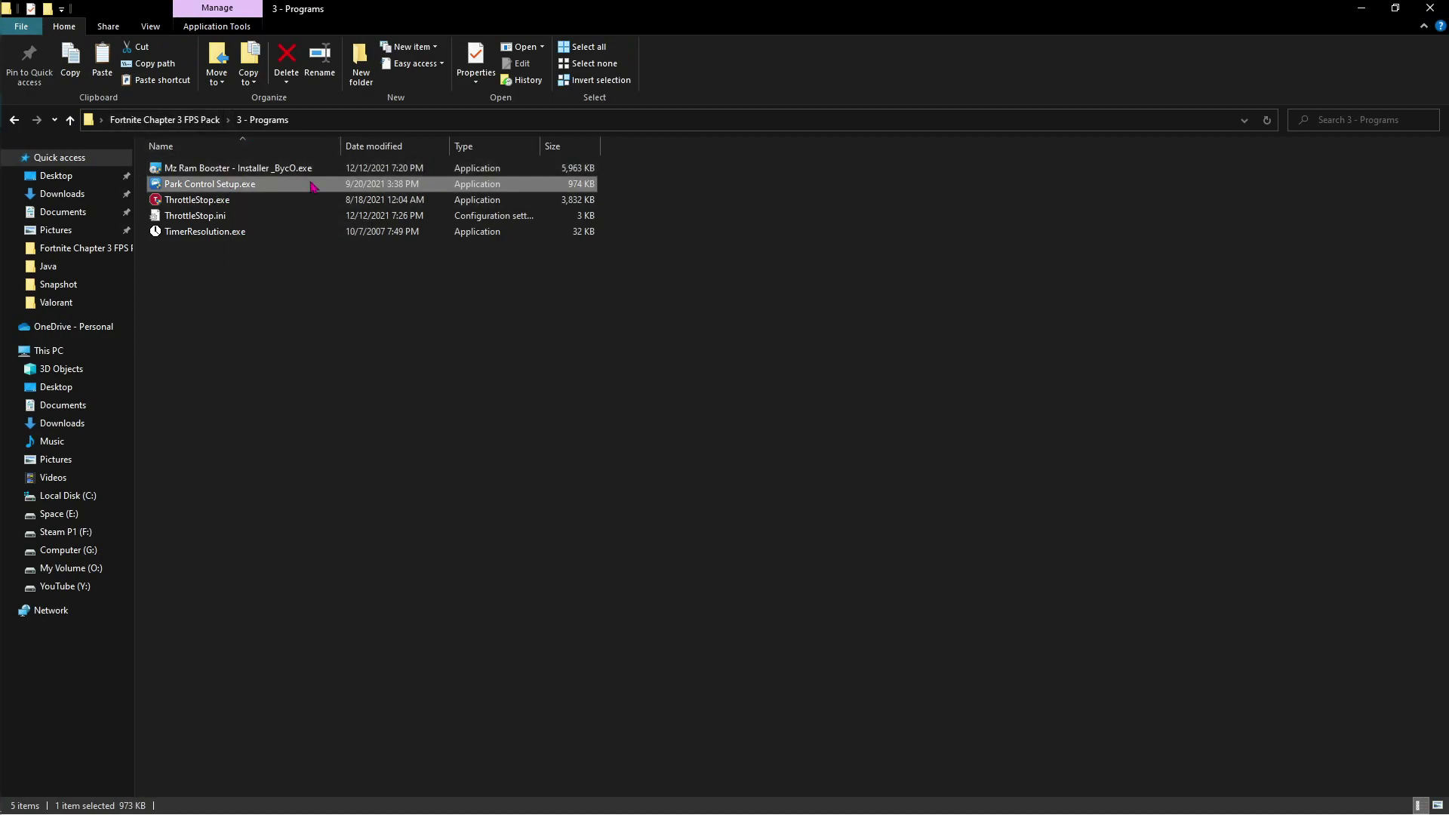
pyautogui.click(273, 206)
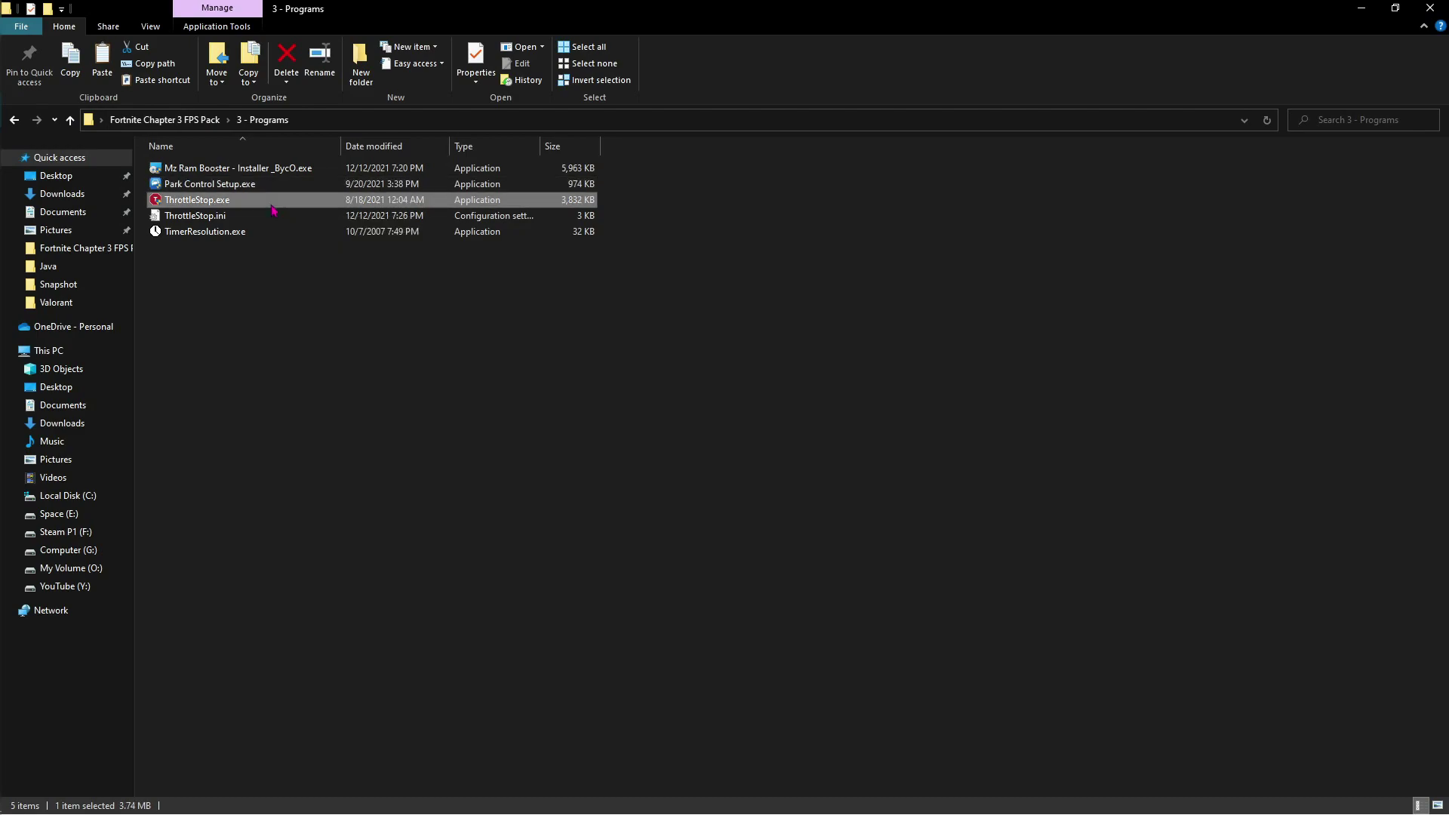
pyautogui.doubleClick(212, 191)
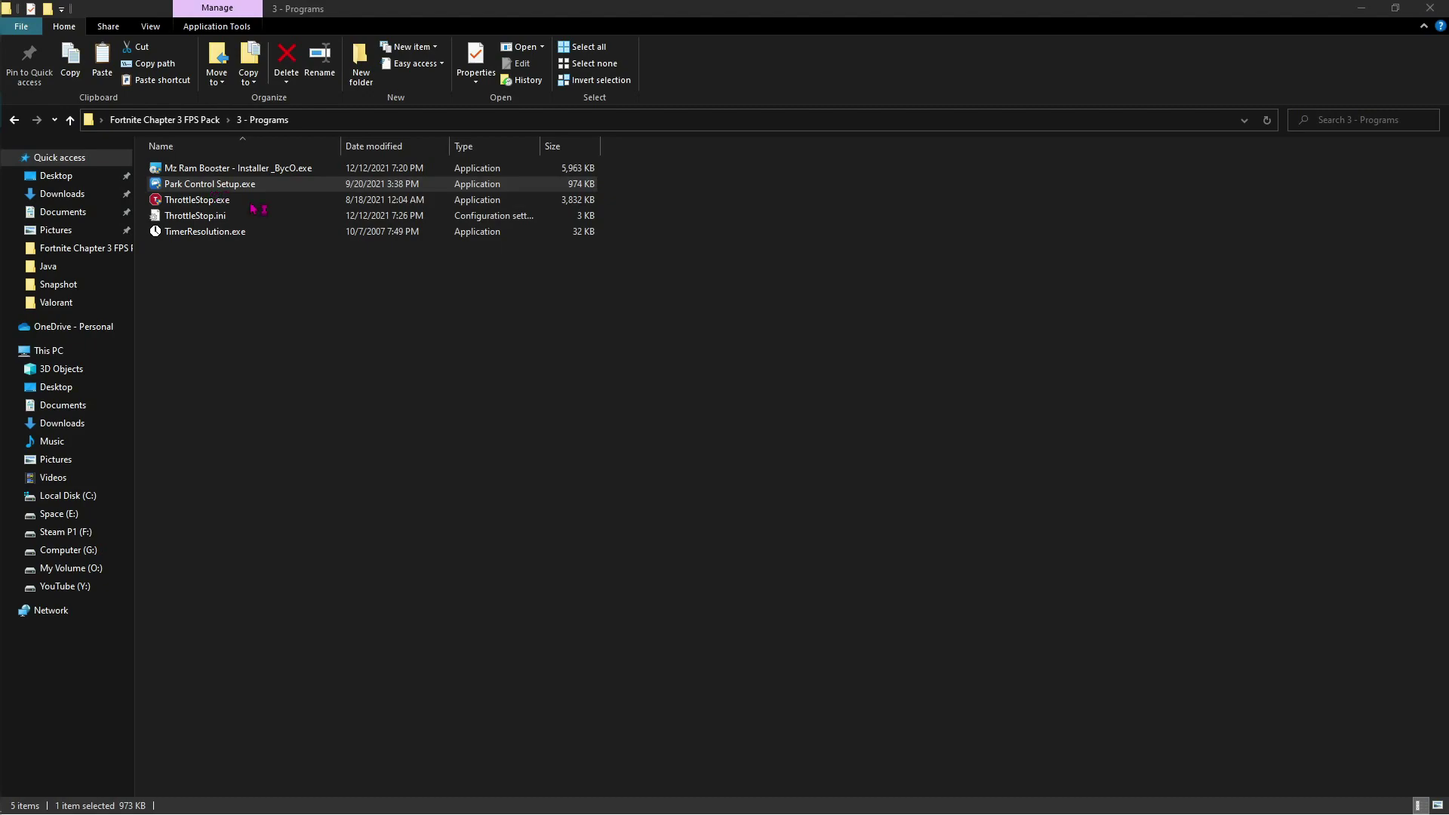
pyautogui.click(484, 348)
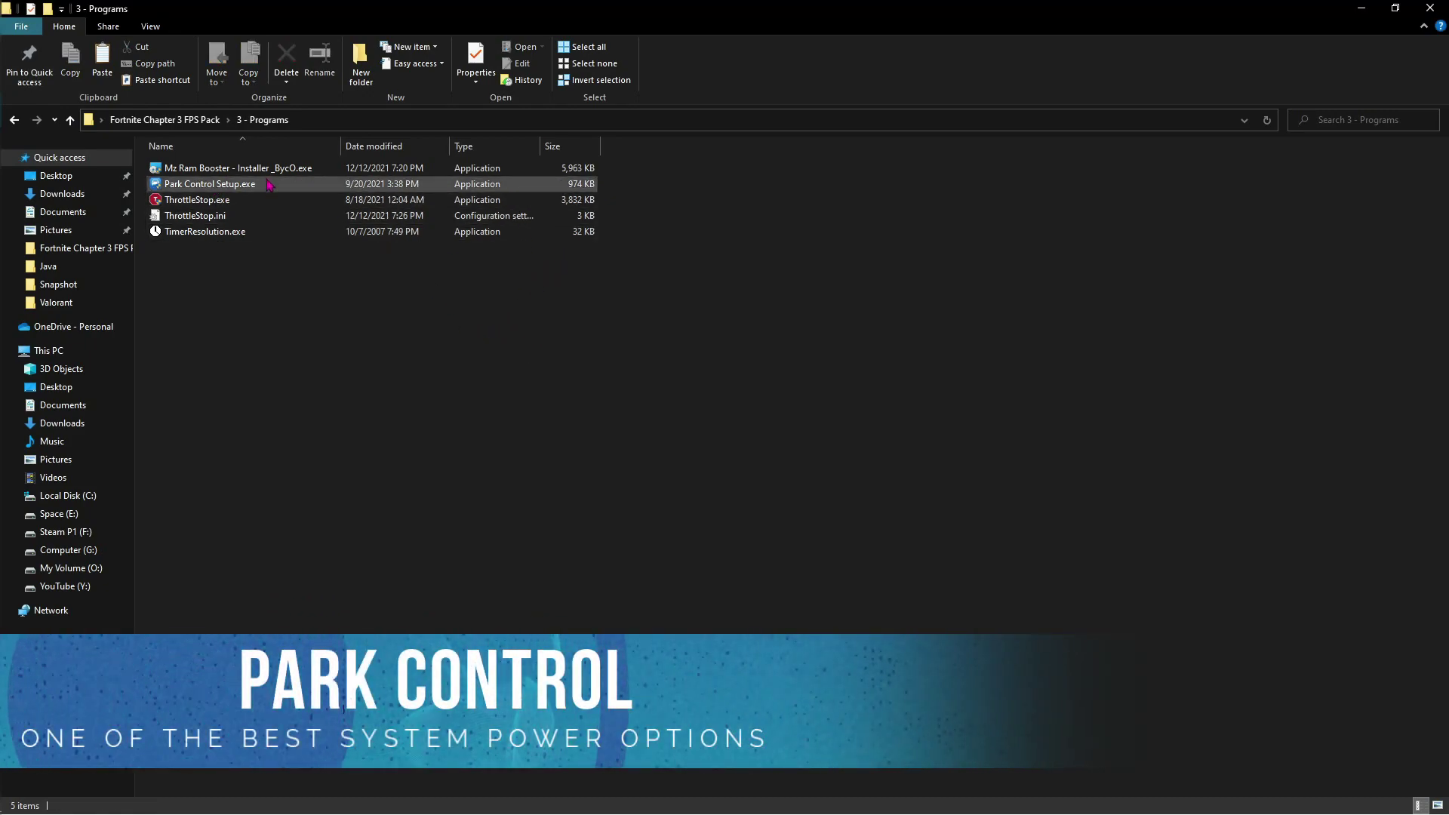
# Step: Launch ParkControl from a Start menu search for 'park'
pyautogui.press('super')
pyautogui.write('park')
pyautogui.press('Return')
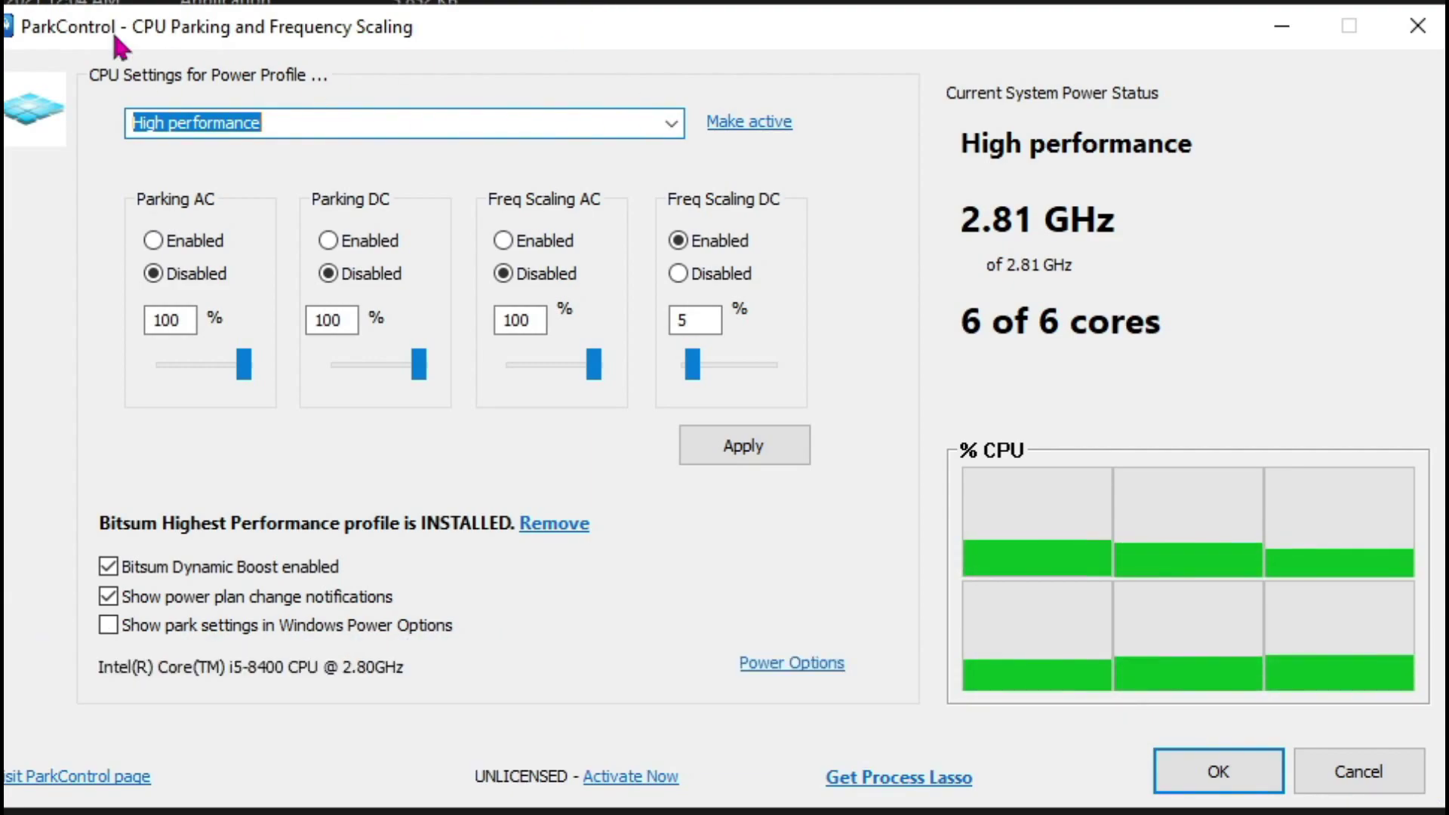
# Step: Switch ParkControl to the Bitsum Highest Performance profile and apply its parking settings
pyautogui.click(680, 133)
pyautogui.click(301, 174)
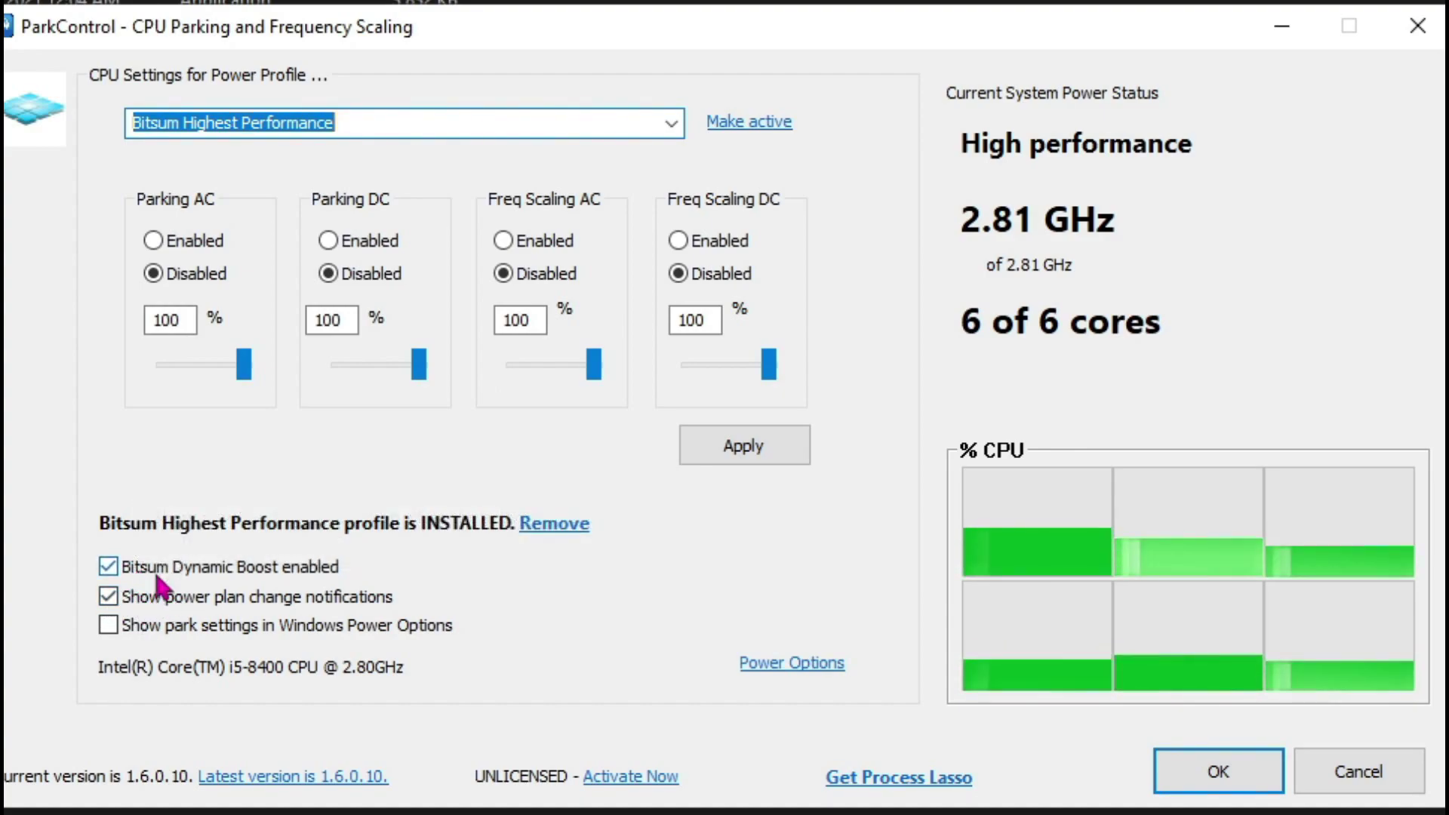
pyautogui.moveTo(160, 584)
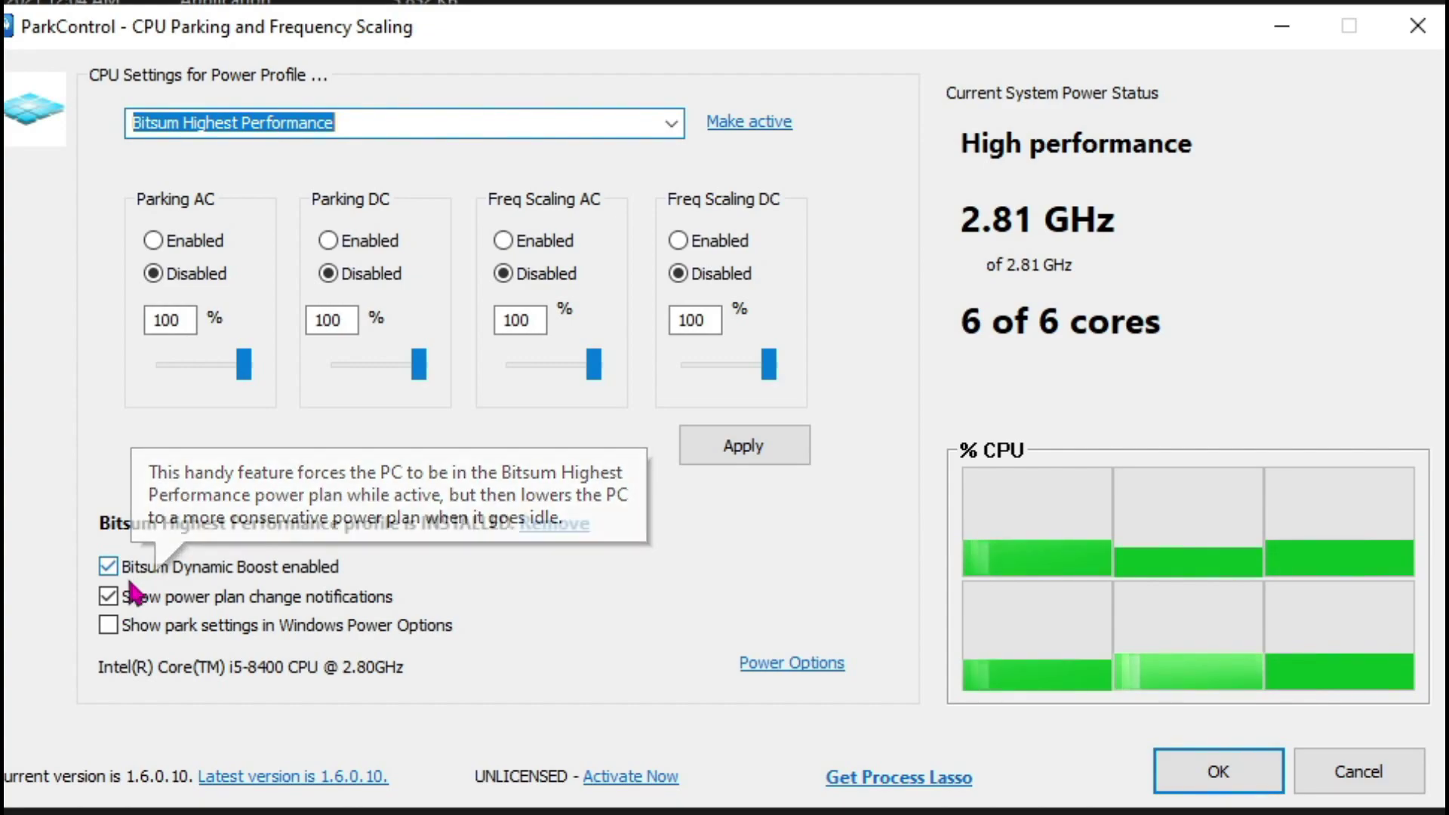
pyautogui.moveTo(219, 604)
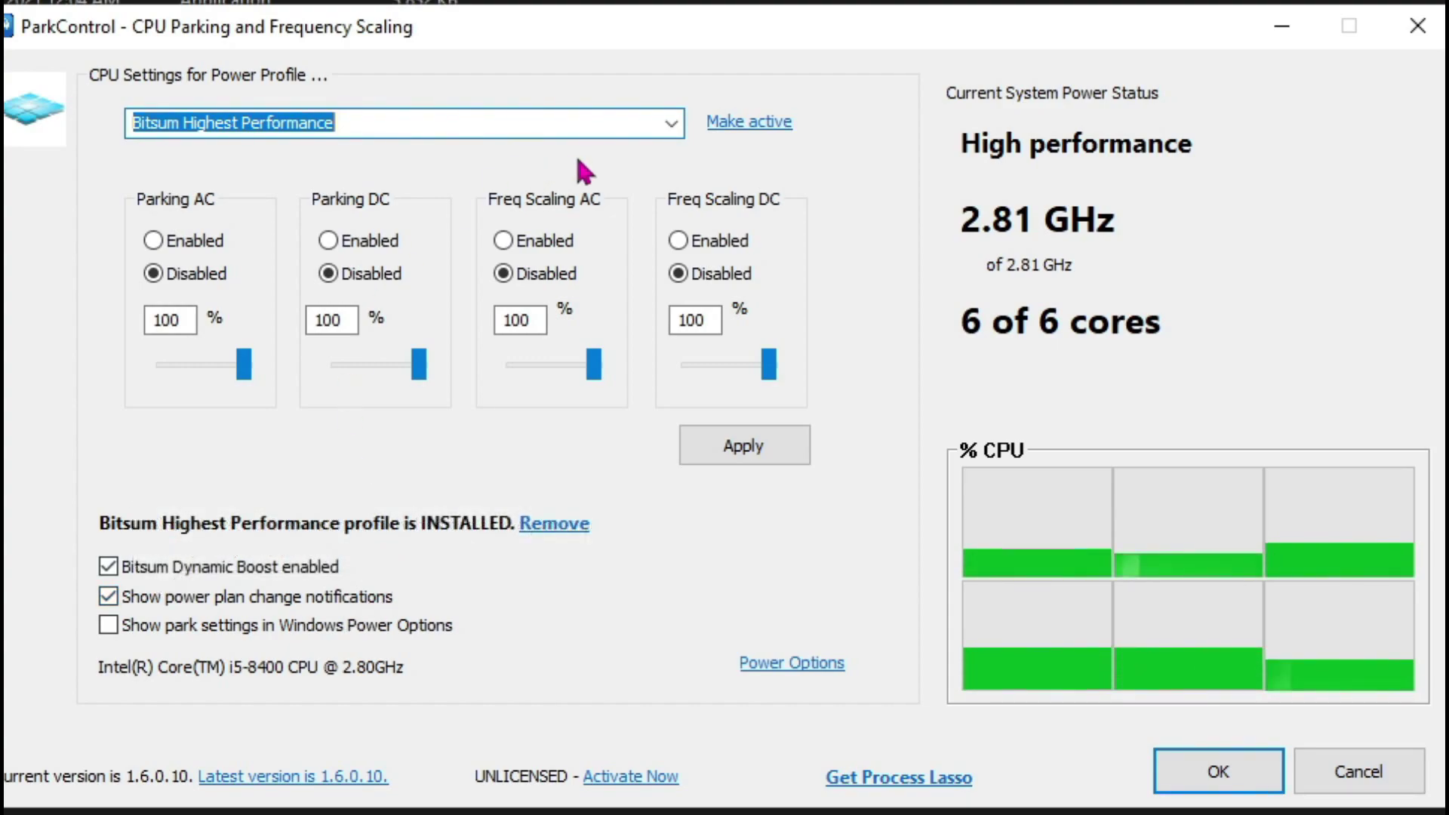
pyautogui.click(756, 454)
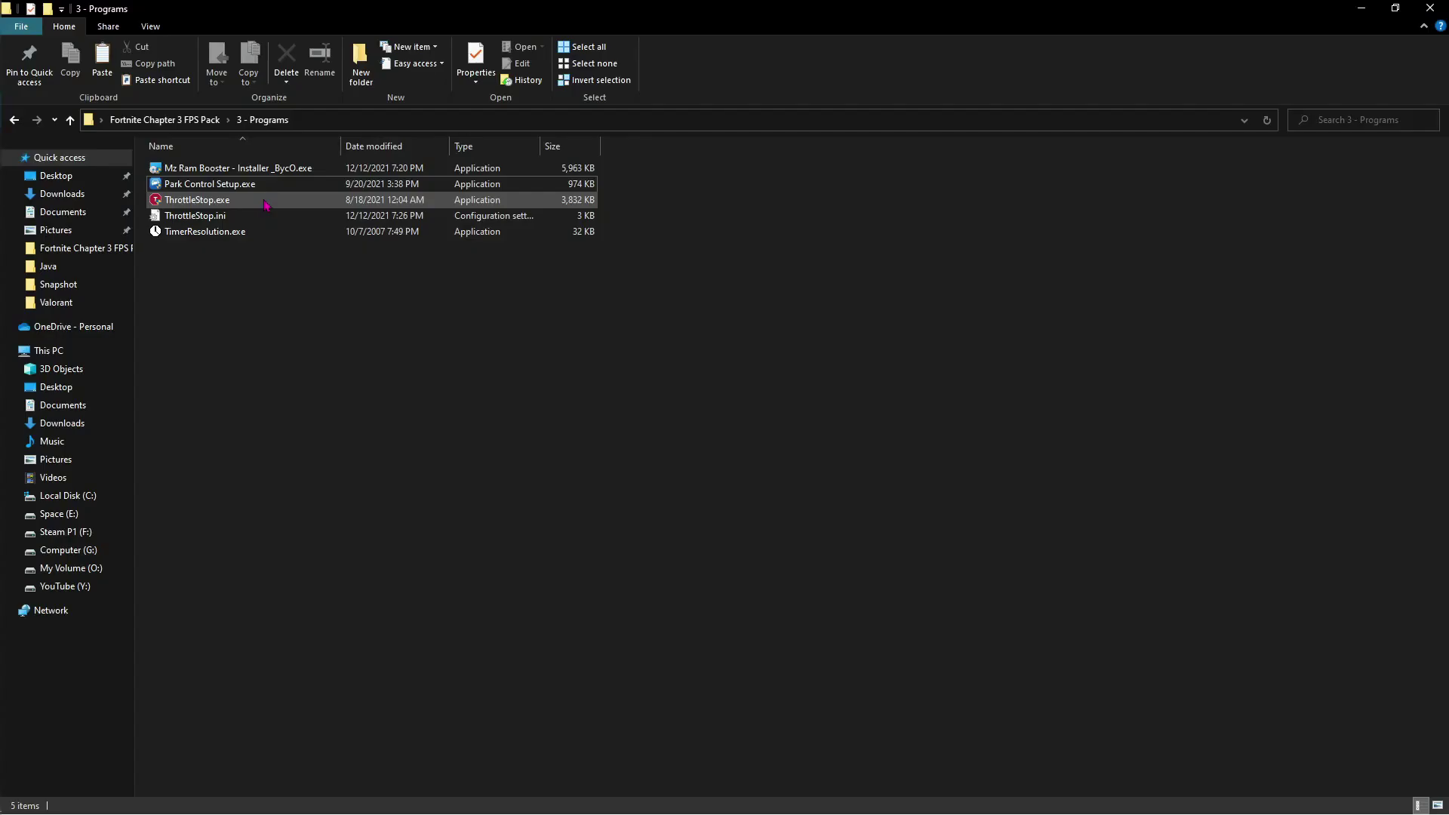
pyautogui.click(265, 203)
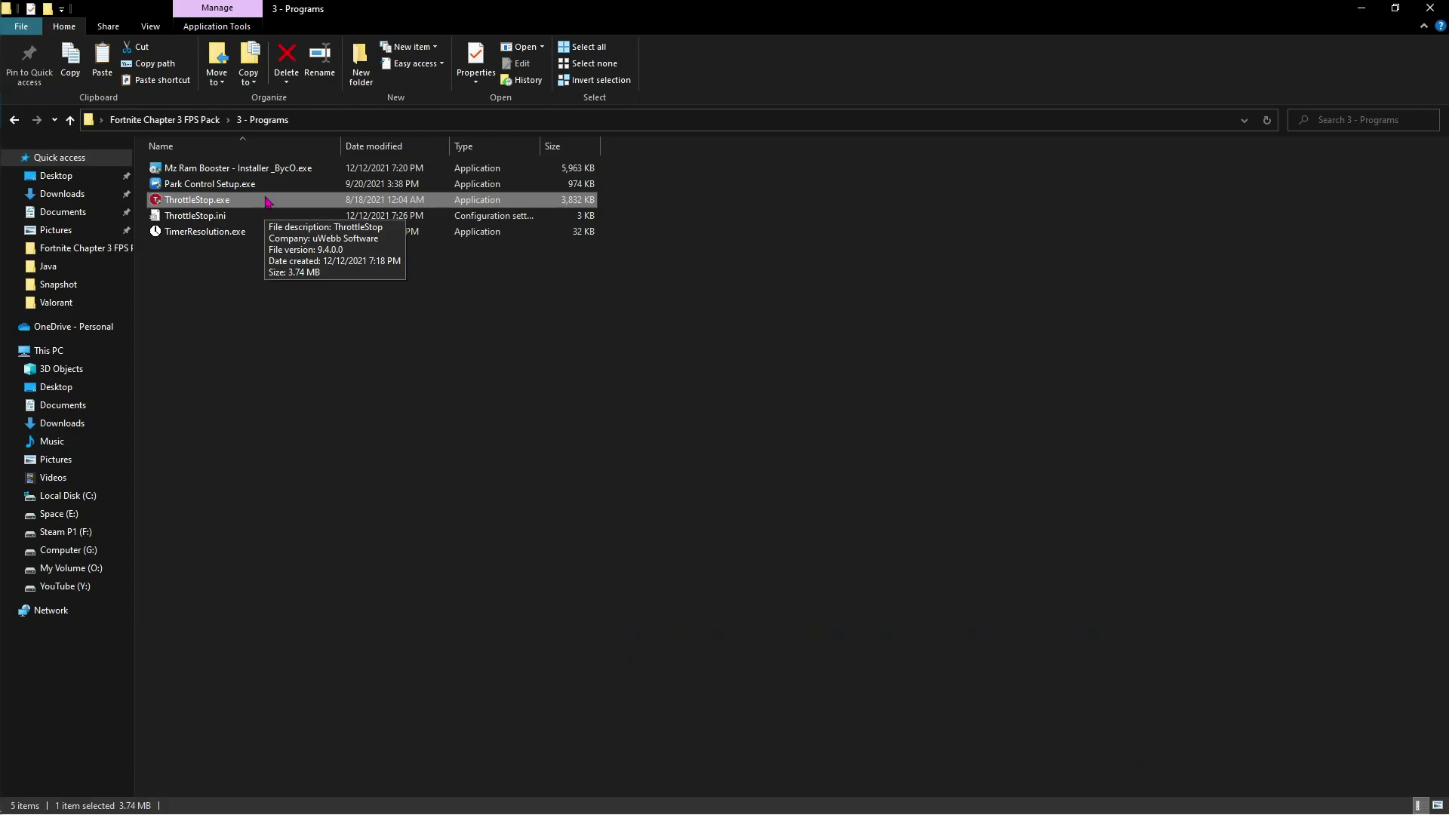
# Step: Launch ThrottleStop, enable its High Performance profile, turn it on, and minimize the window
pyautogui.doubleClick(271, 199)
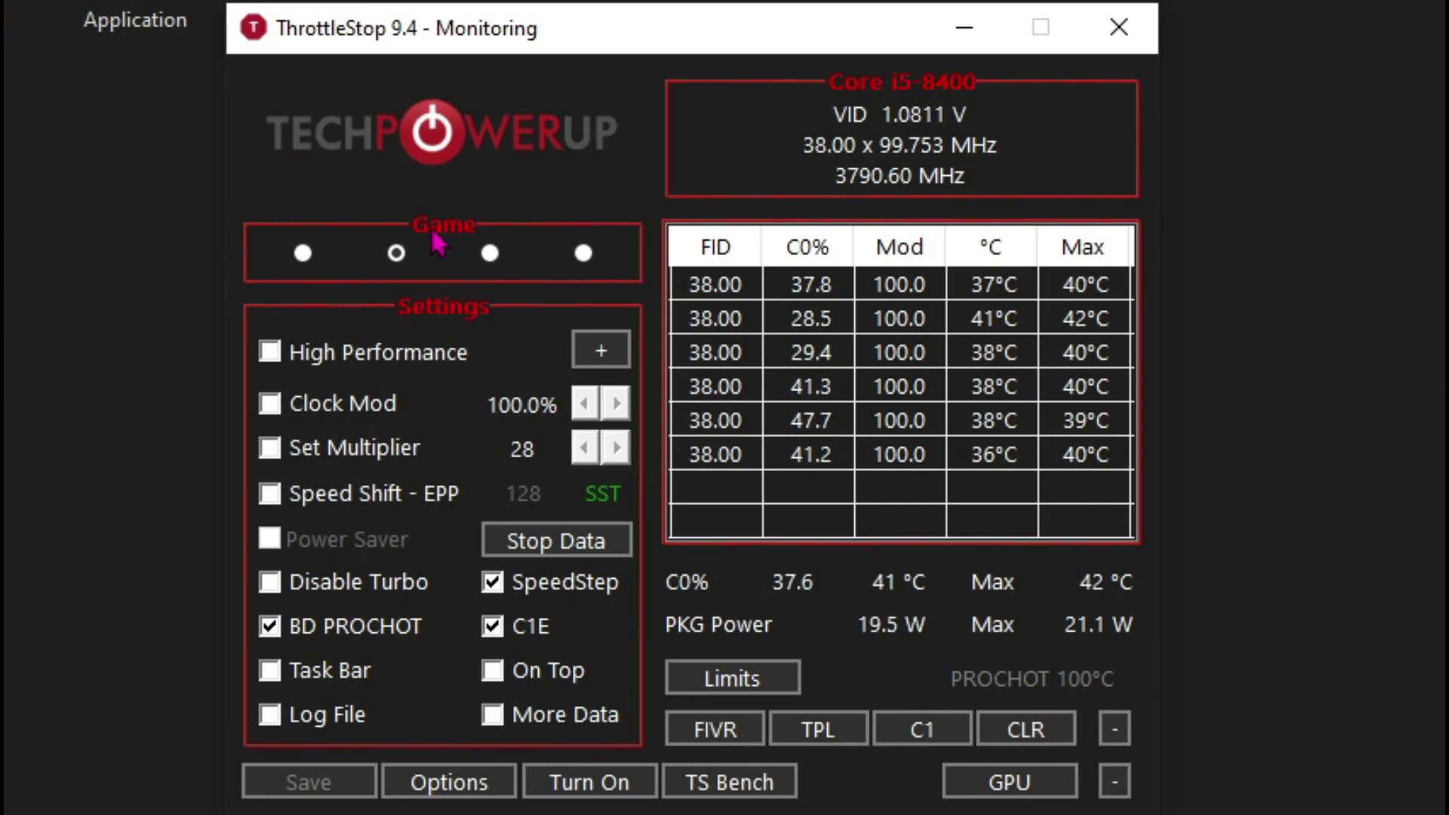
pyautogui.click(270, 352)
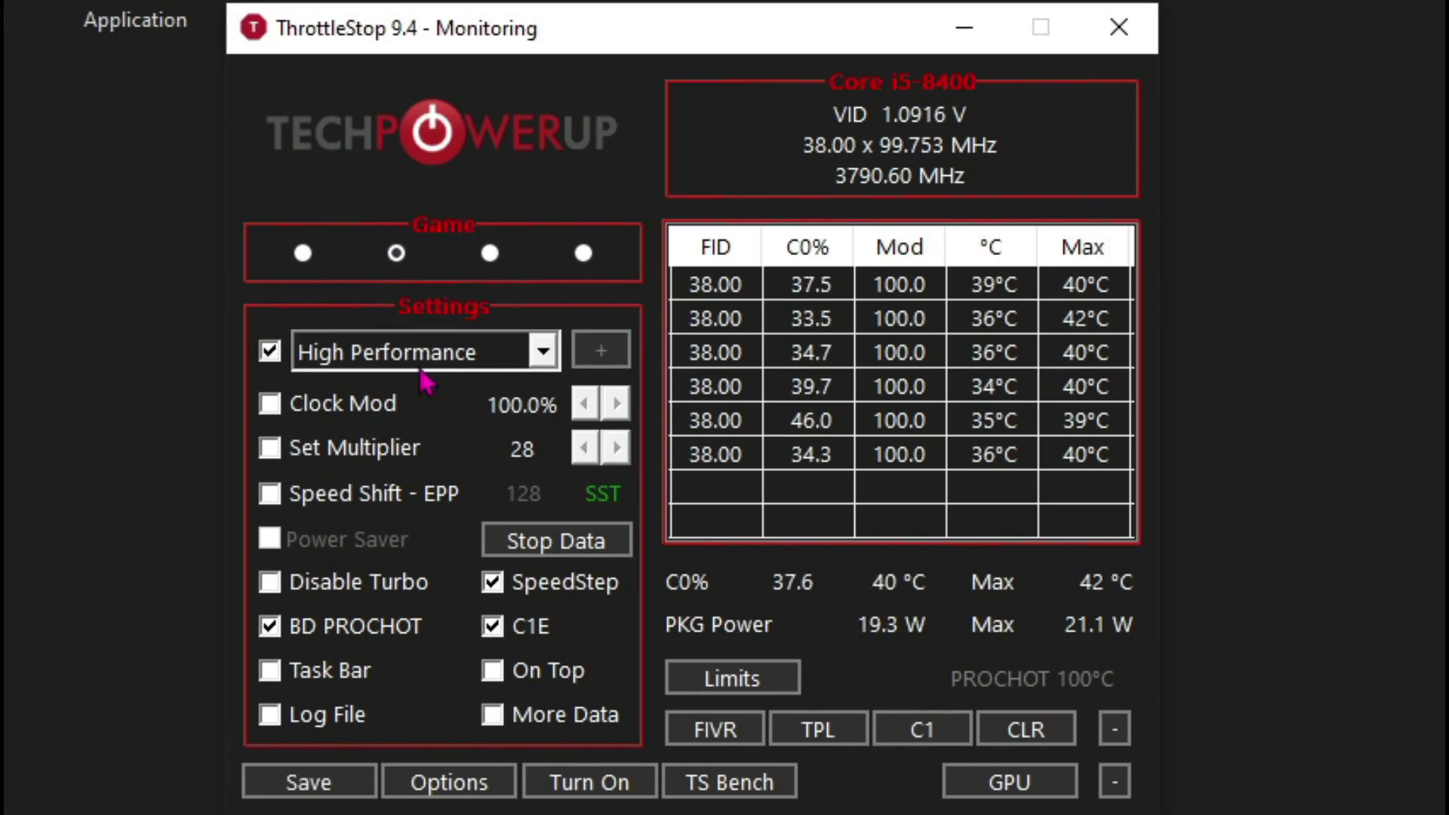
pyautogui.click(555, 363)
pyautogui.click(556, 363)
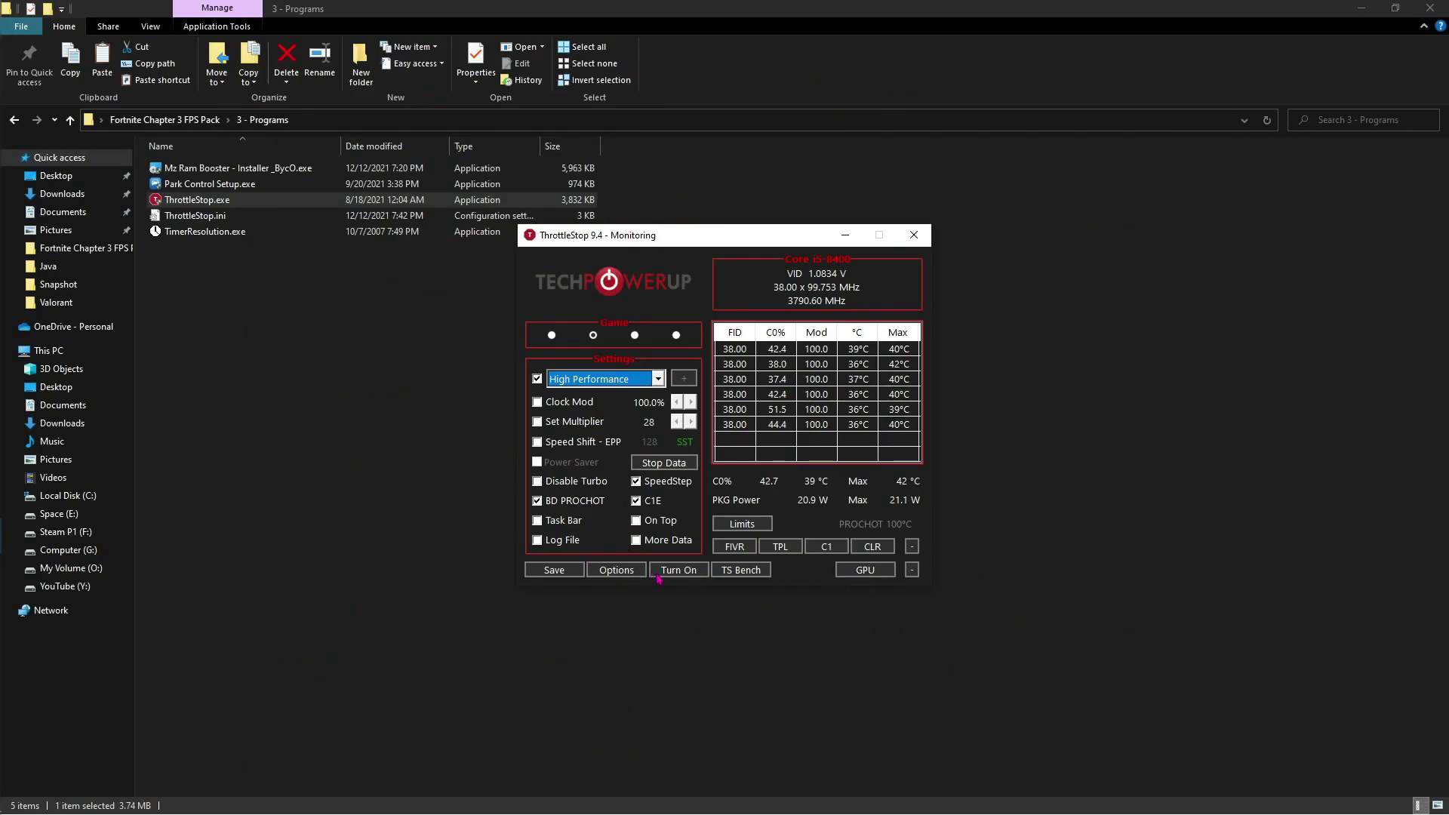
pyautogui.click(667, 574)
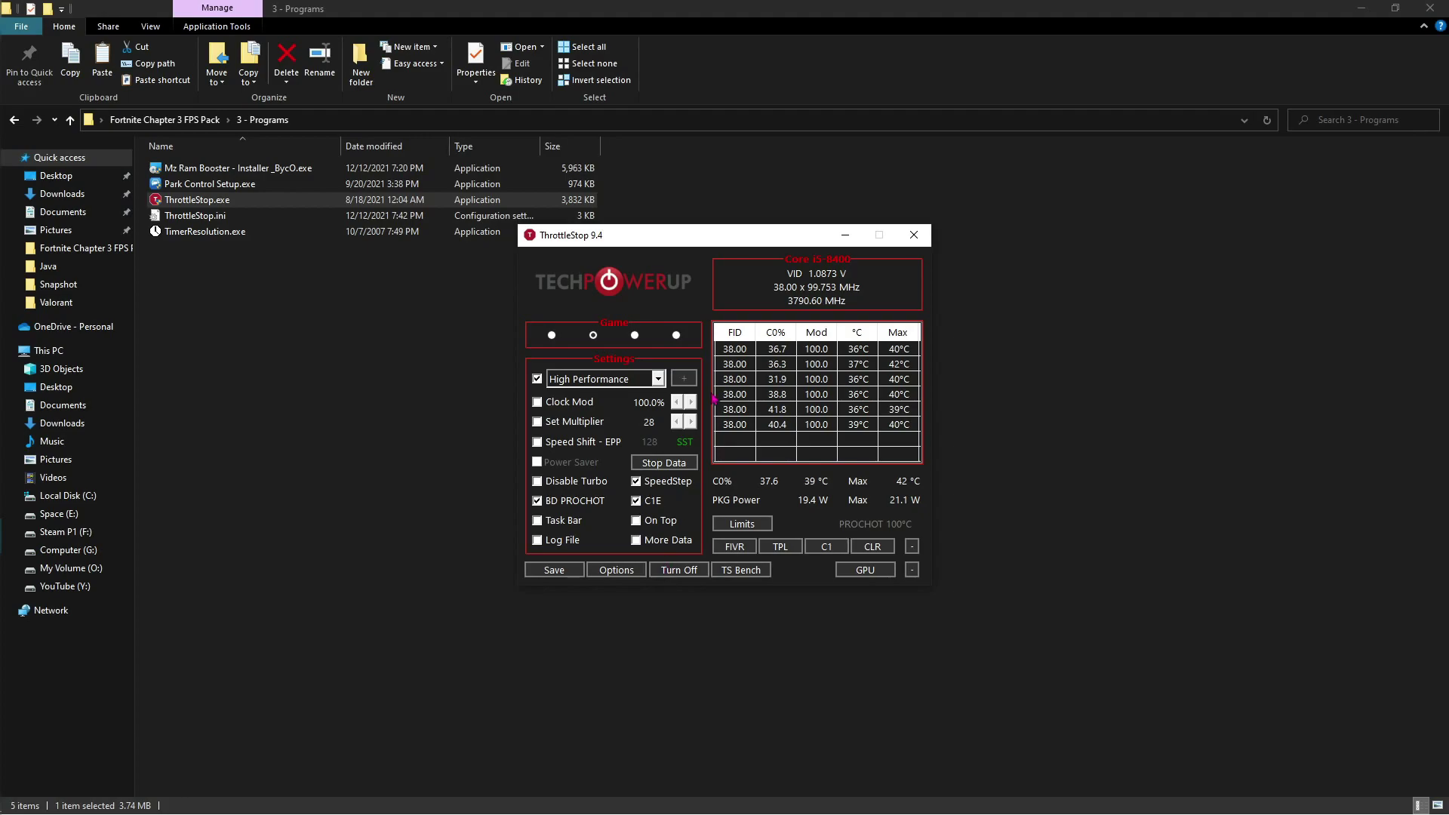
pyautogui.click(845, 236)
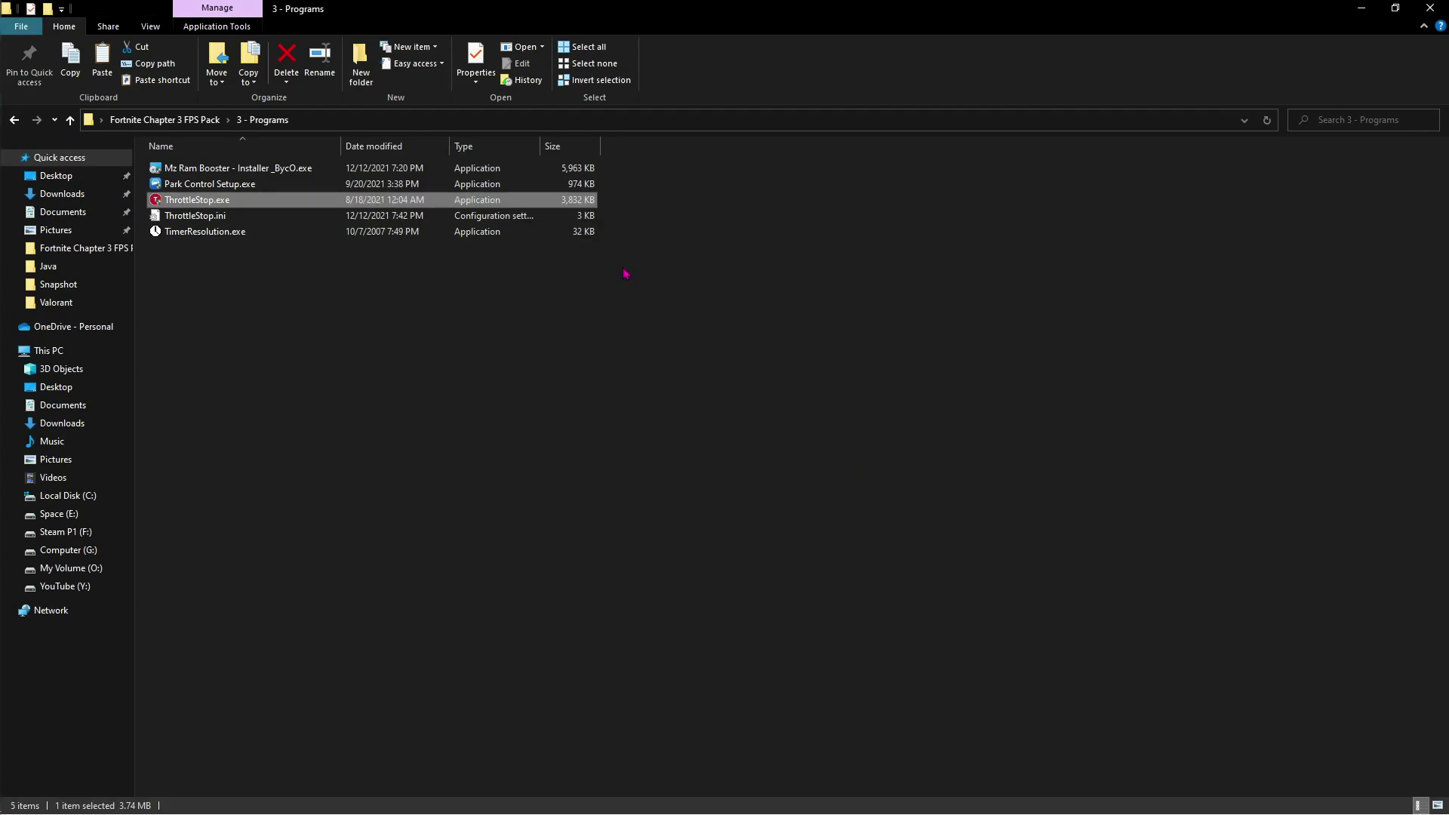
# Step: Launch TimerResolution, set the timer resolution to its 0.500 ms maximum, and close the dialog
pyautogui.click(197, 236)
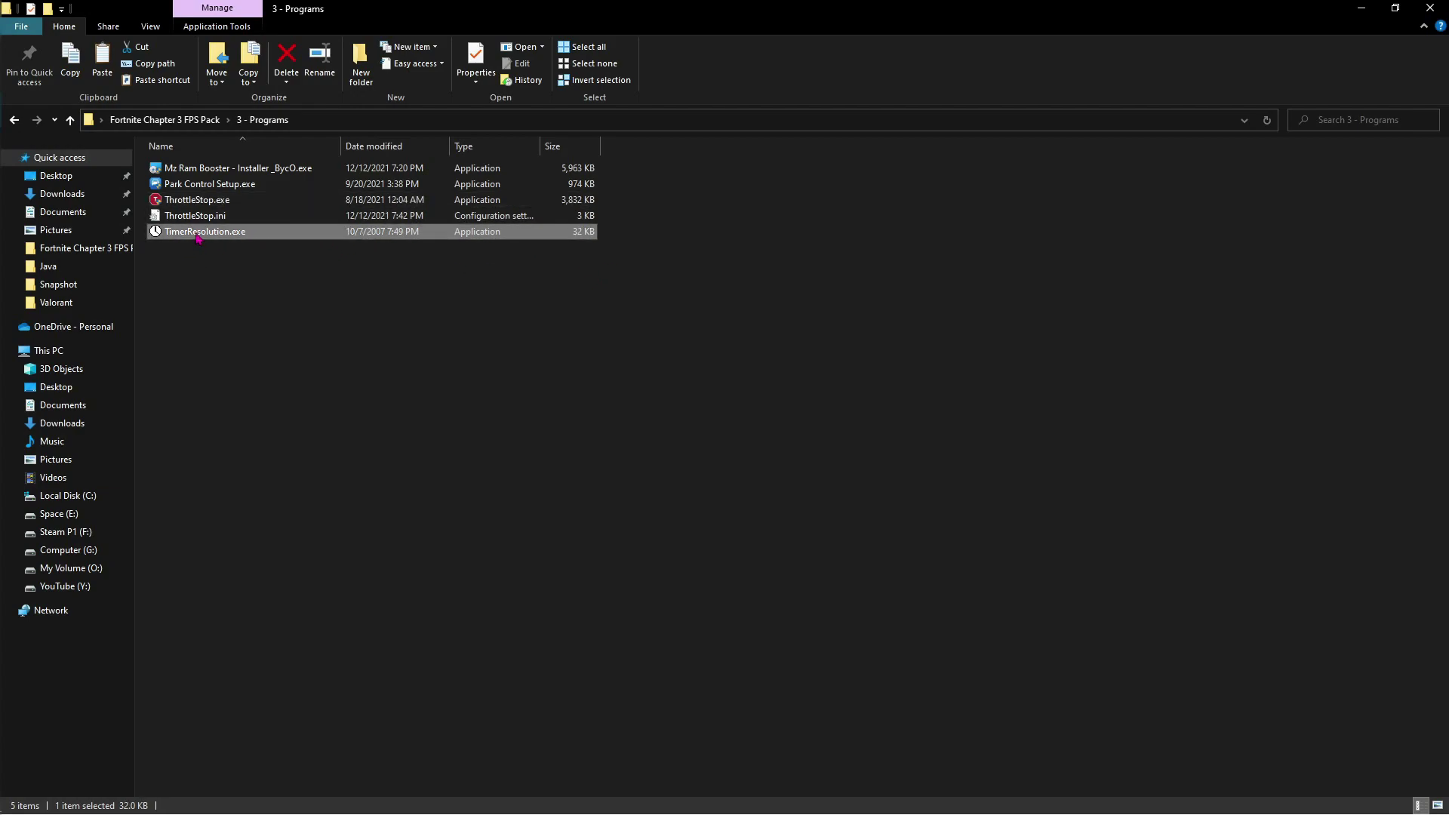
pyautogui.doubleClick(238, 234)
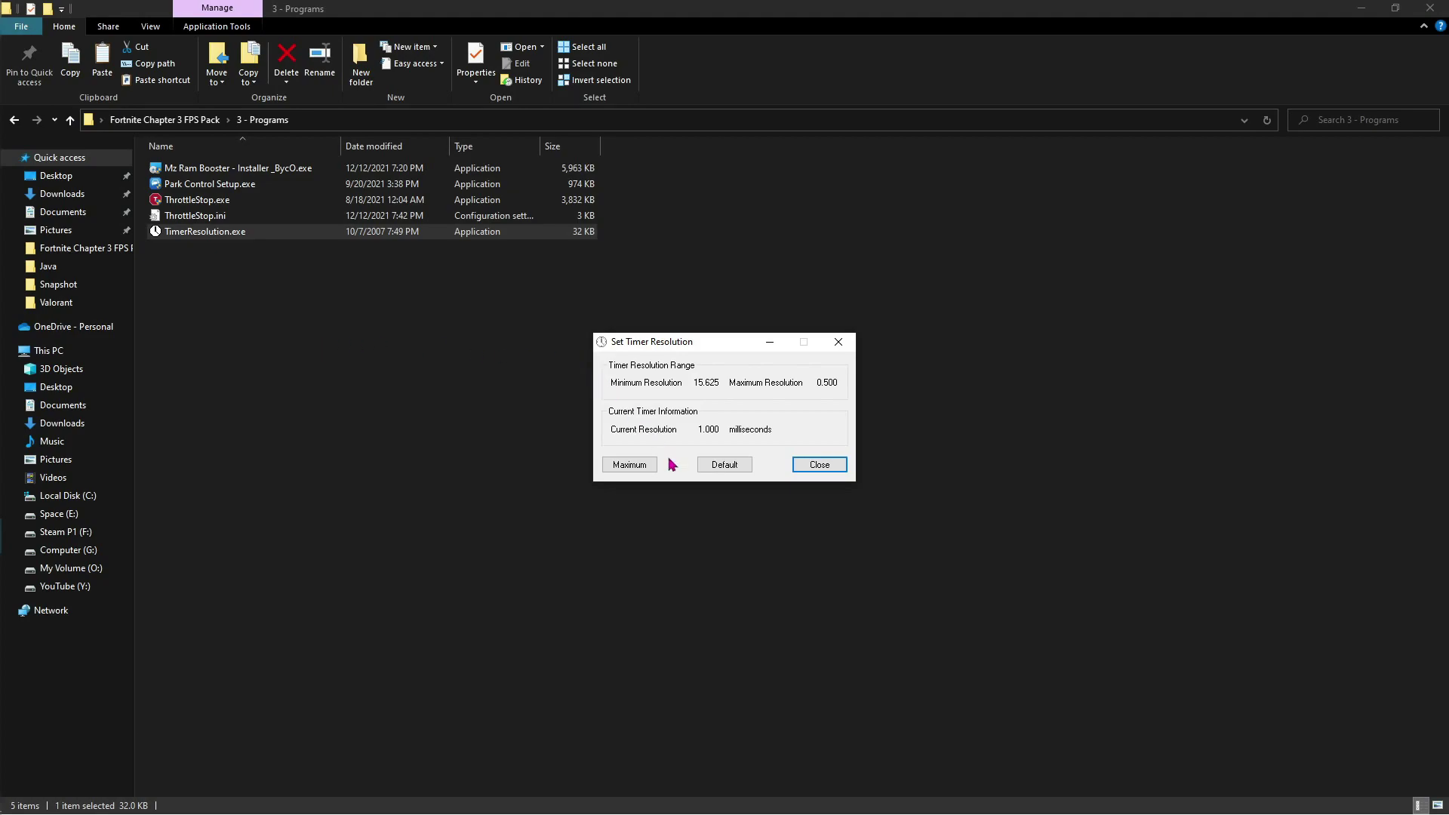
pyautogui.click(630, 474)
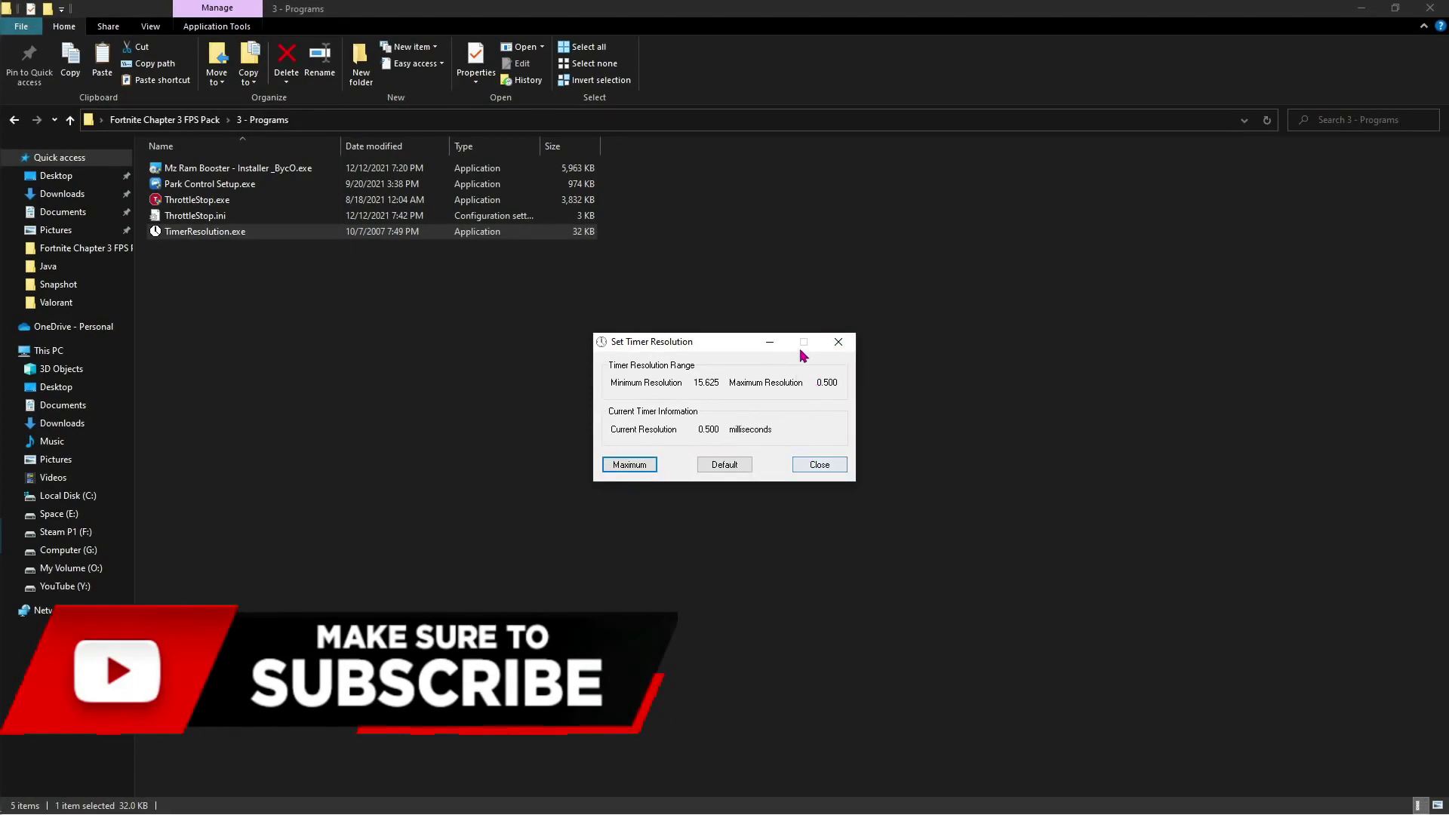
pyautogui.click(770, 341)
pyautogui.click(27, 535)
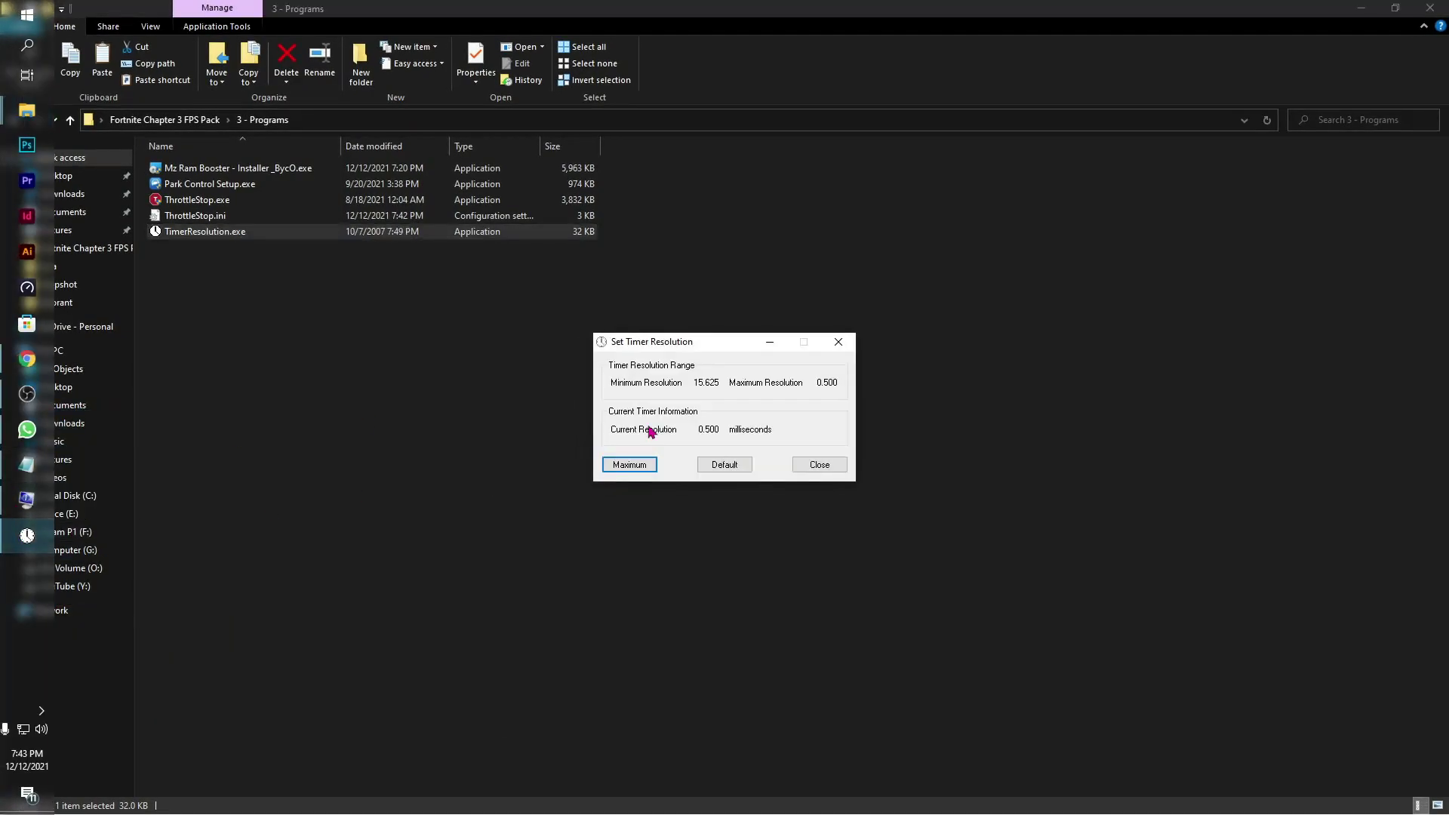
pyautogui.click(838, 342)
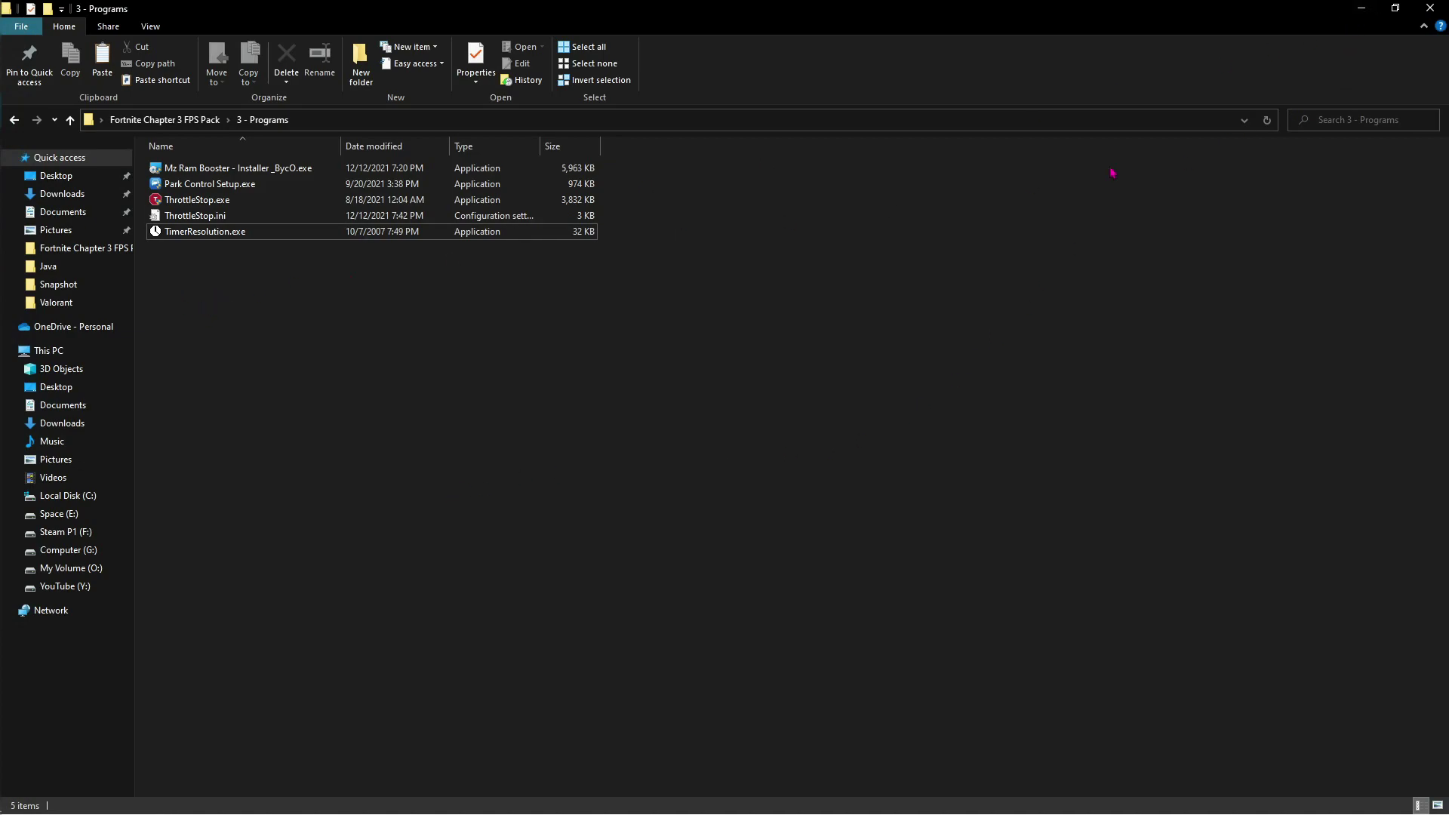
# Step: Close the programs folder and open exitlag.com's download page for version 4.201
pyautogui.click(1429, 8)
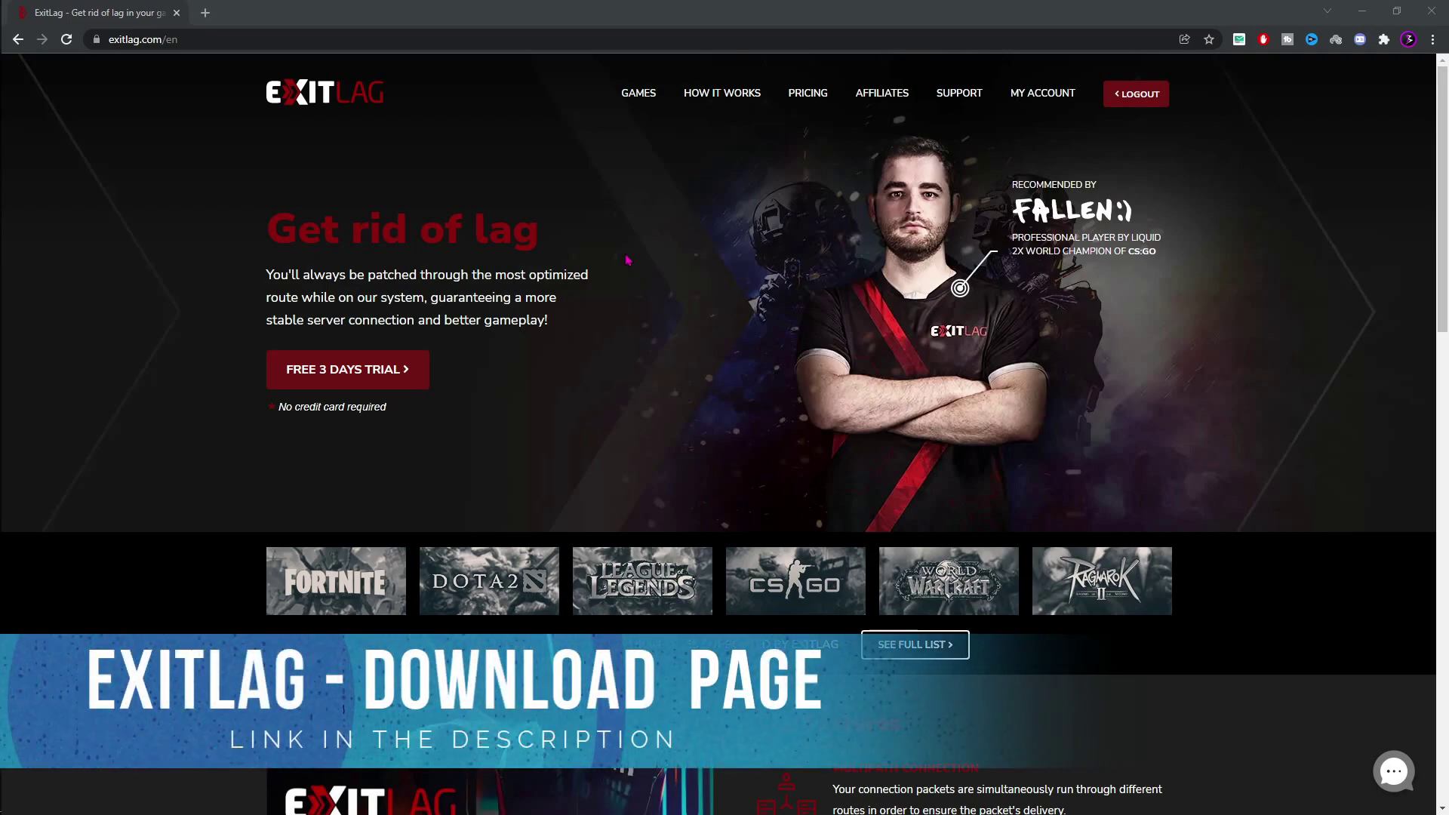
pyautogui.click(314, 383)
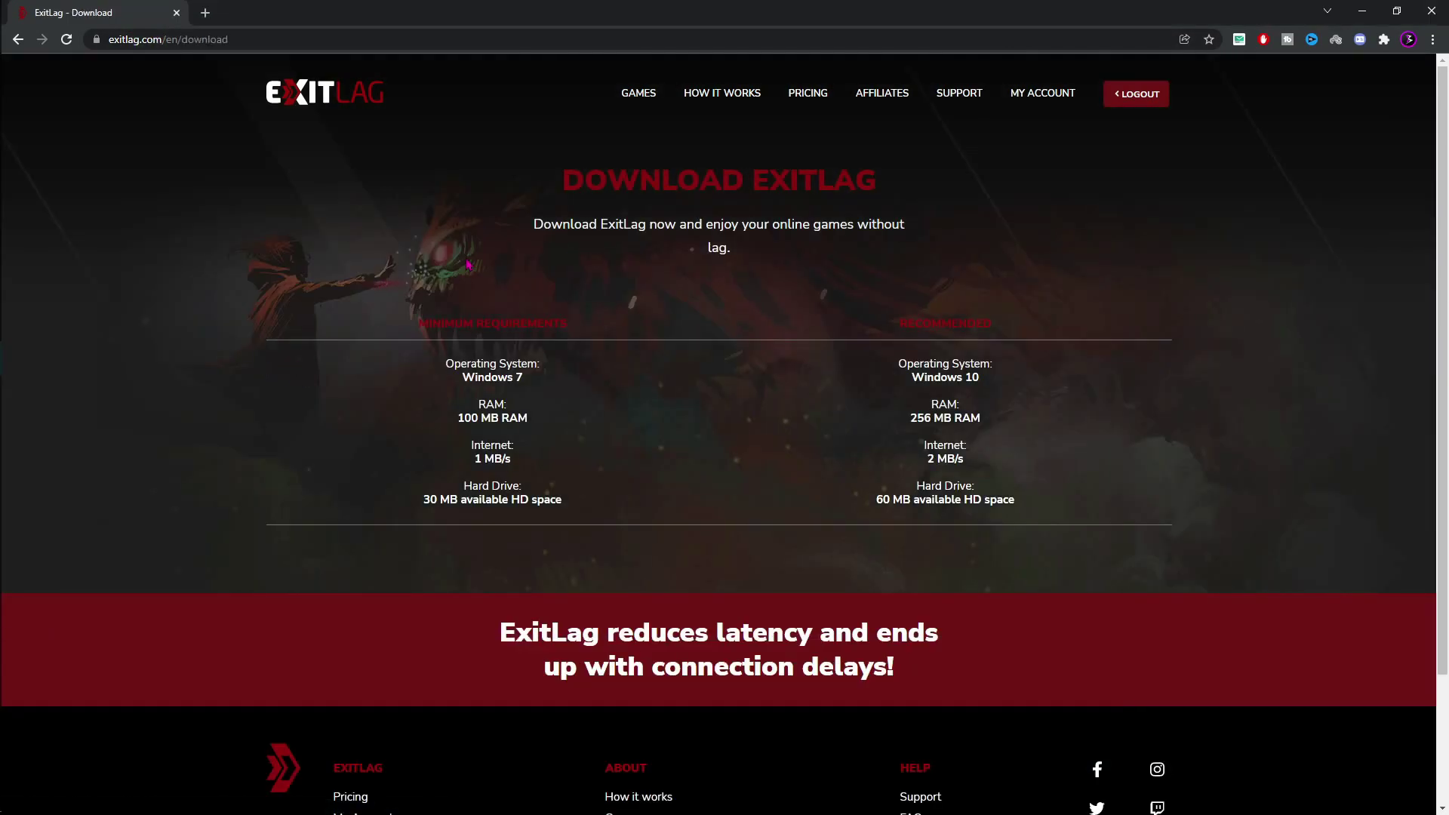
pyautogui.scroll(-2, 749, 545)
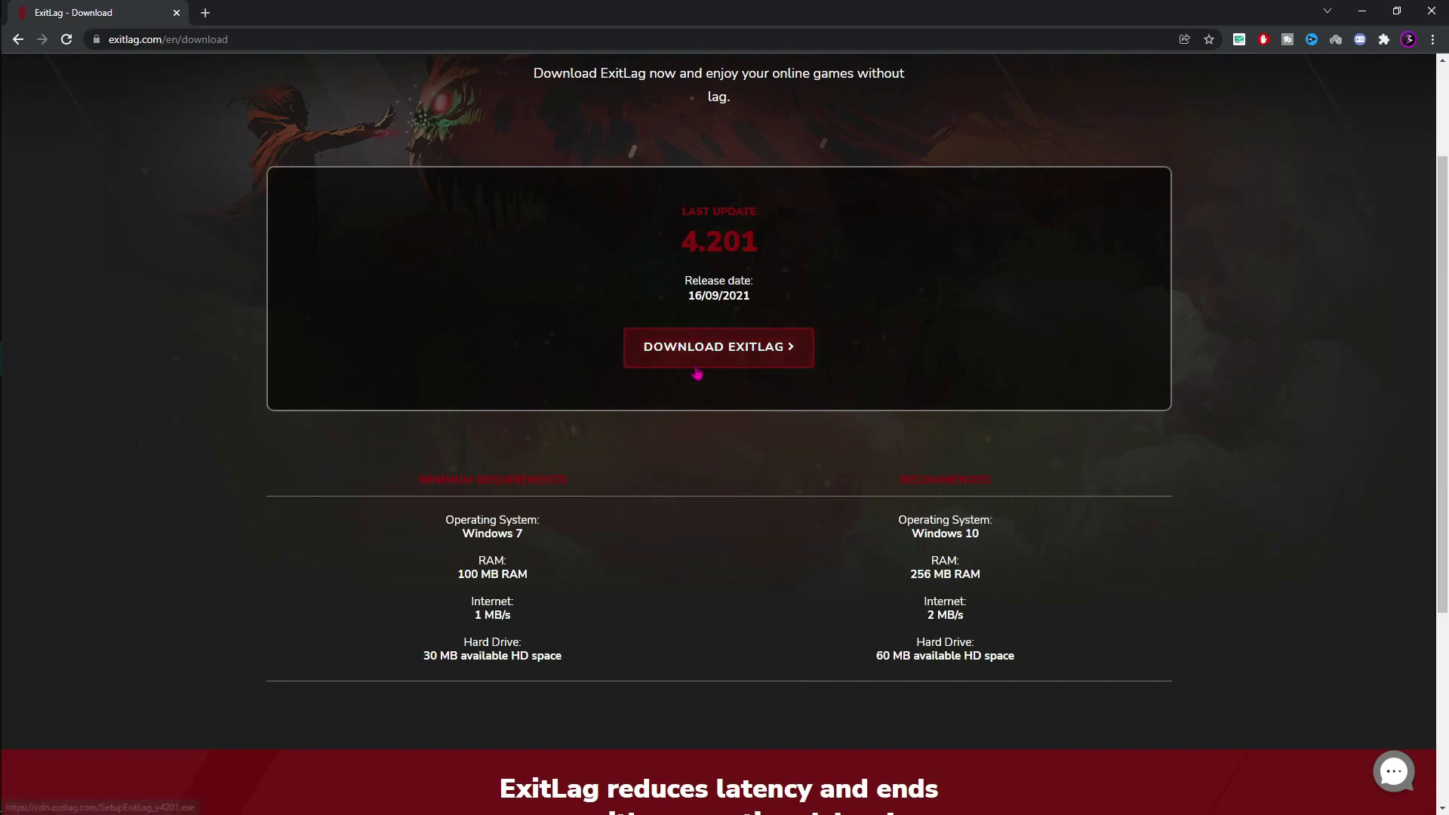
pyautogui.scroll(2, 698, 368)
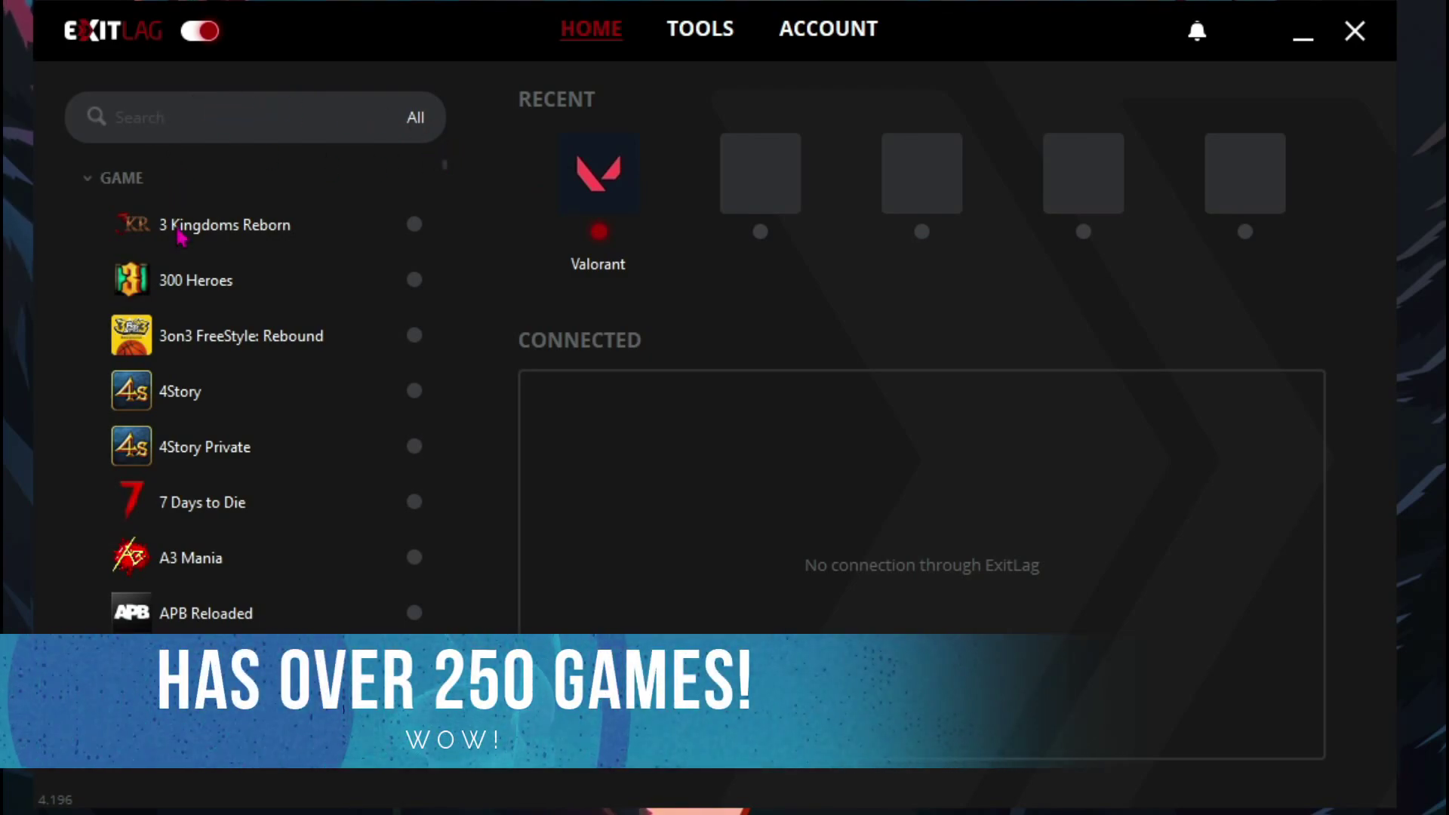
# Step: Search 'Fort' in ExitLag's game list and select Fortnite for route analysis
pyautogui.click(160, 117)
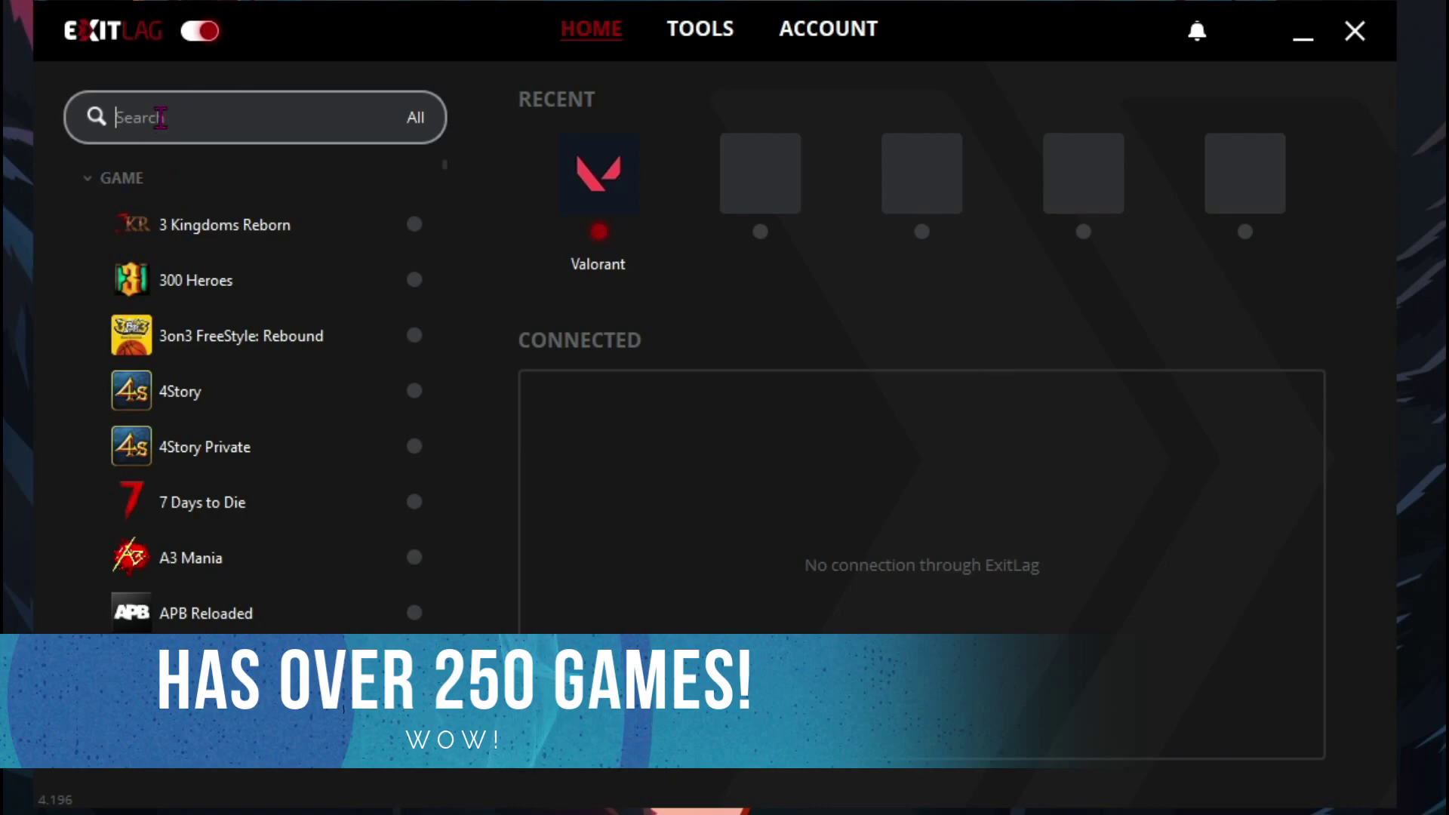
pyautogui.write('Fort')
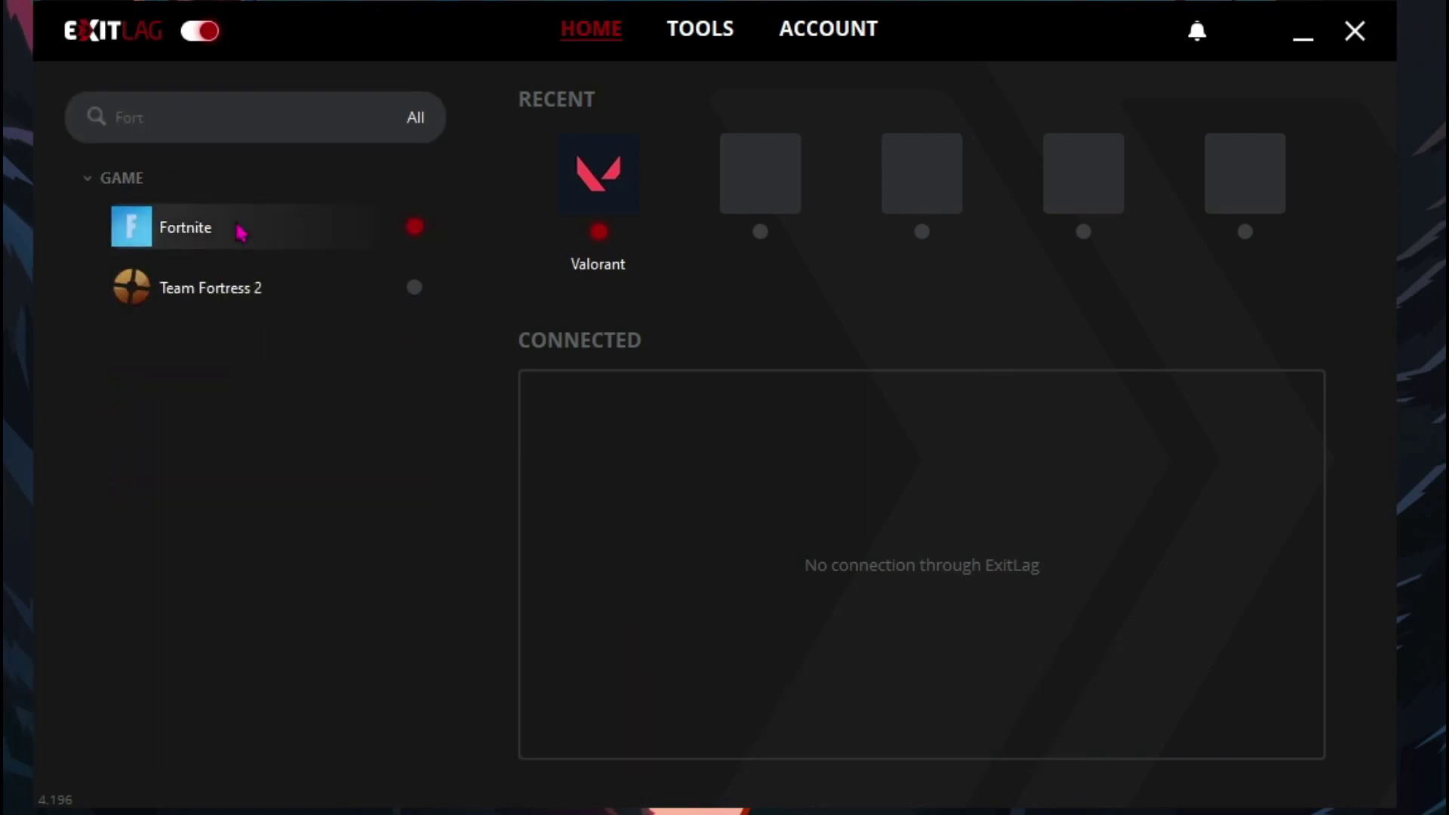
pyautogui.click(241, 230)
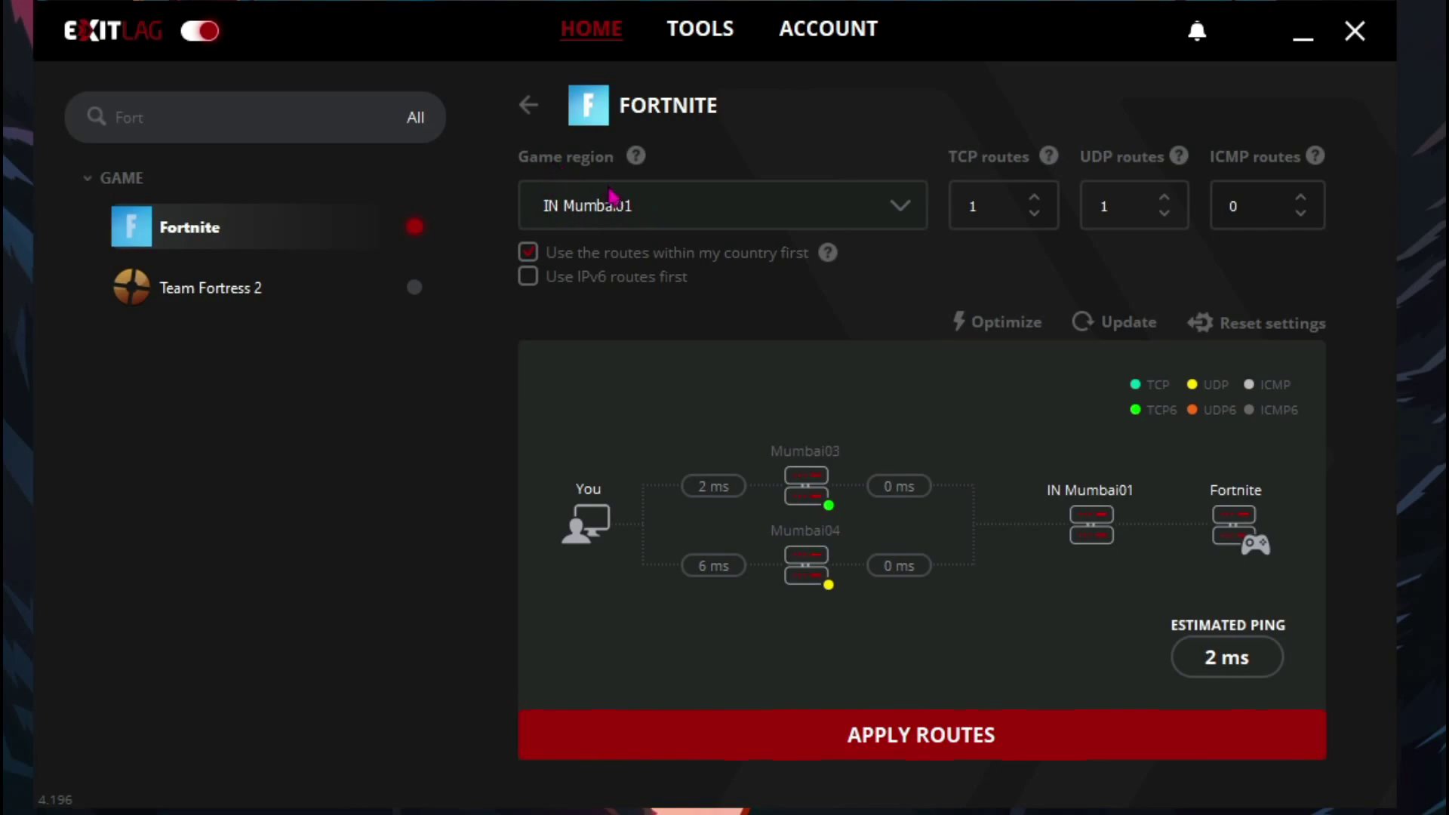
# Step: Keep IN Mumbai01 as the game region, set a route option, and apply the optimized routes
pyautogui.click(613, 215)
pyautogui.scroll(-5, 621, 404)
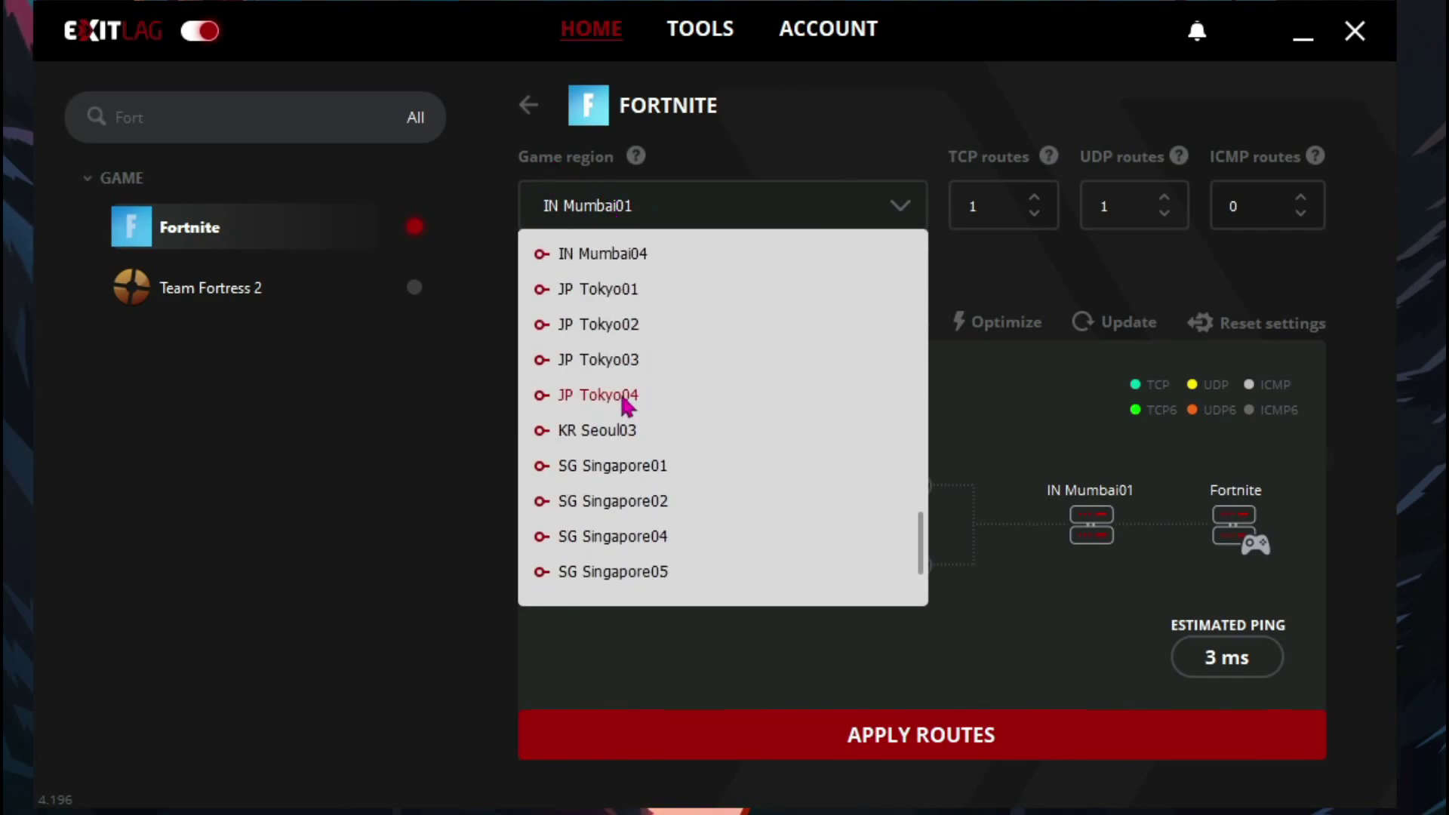
pyautogui.scroll(3, 535, 366)
pyautogui.scroll(2, 597, 325)
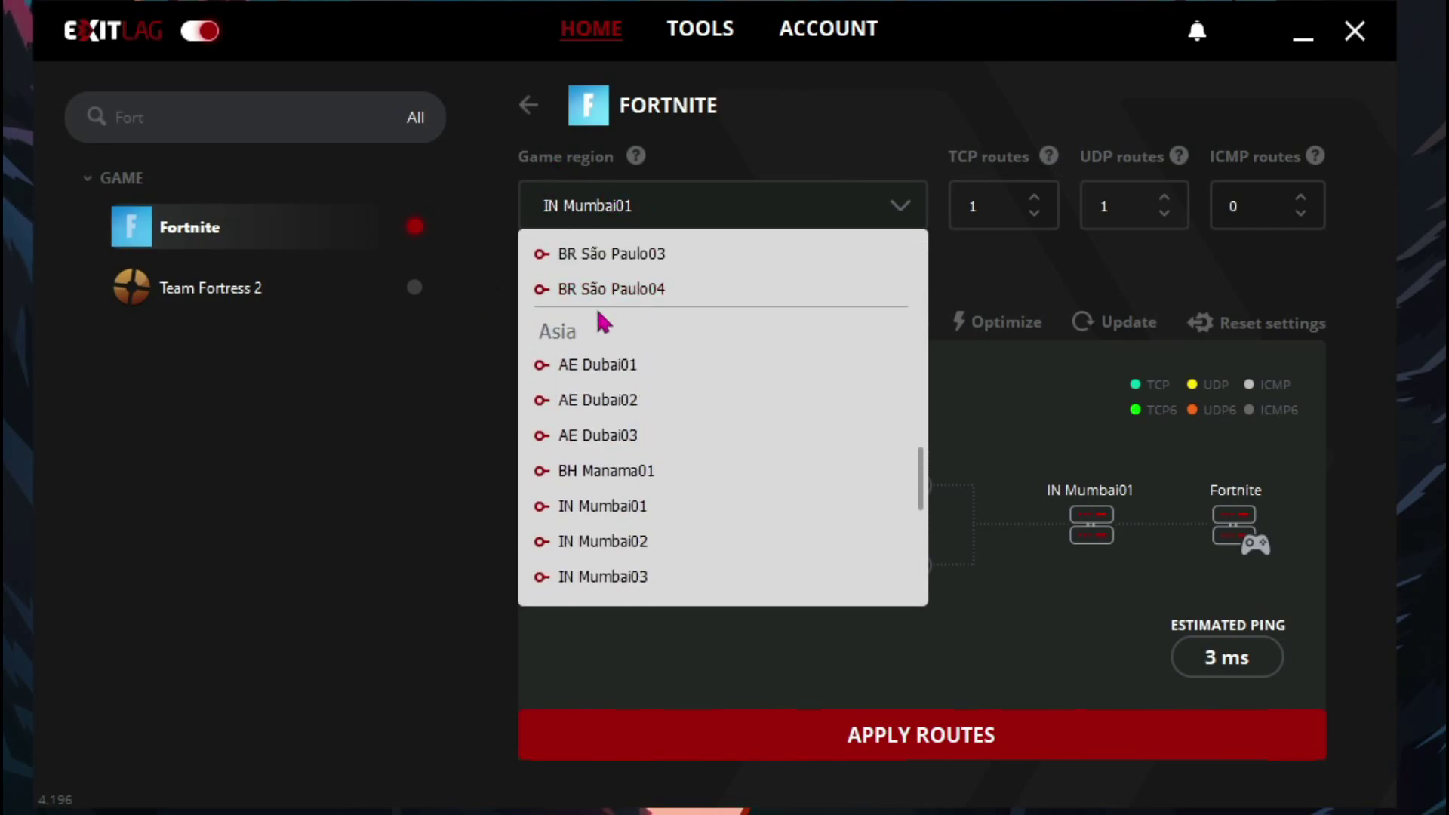
pyautogui.scroll(-1, 638, 445)
pyautogui.click(632, 437)
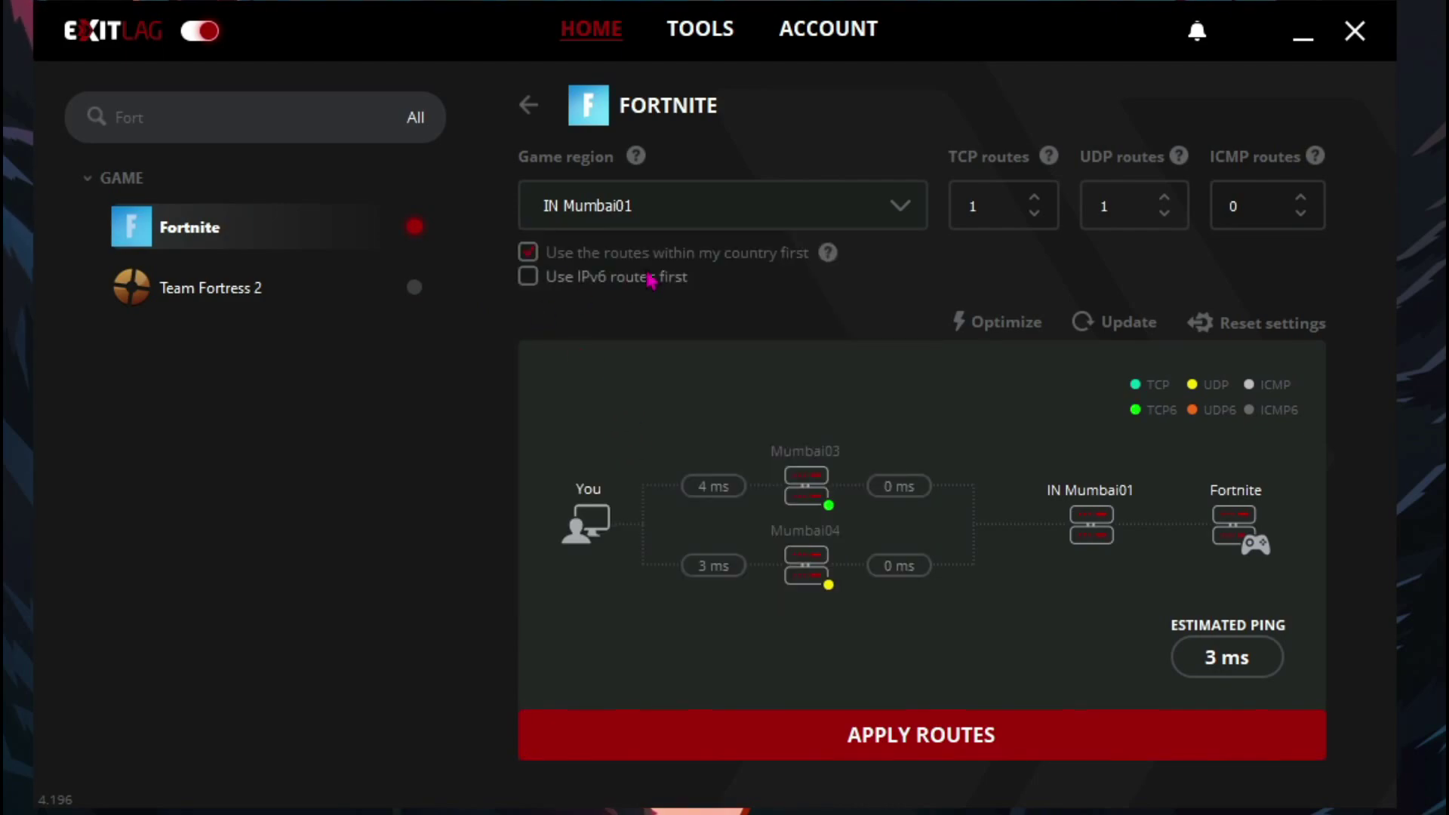
pyautogui.click(528, 277)
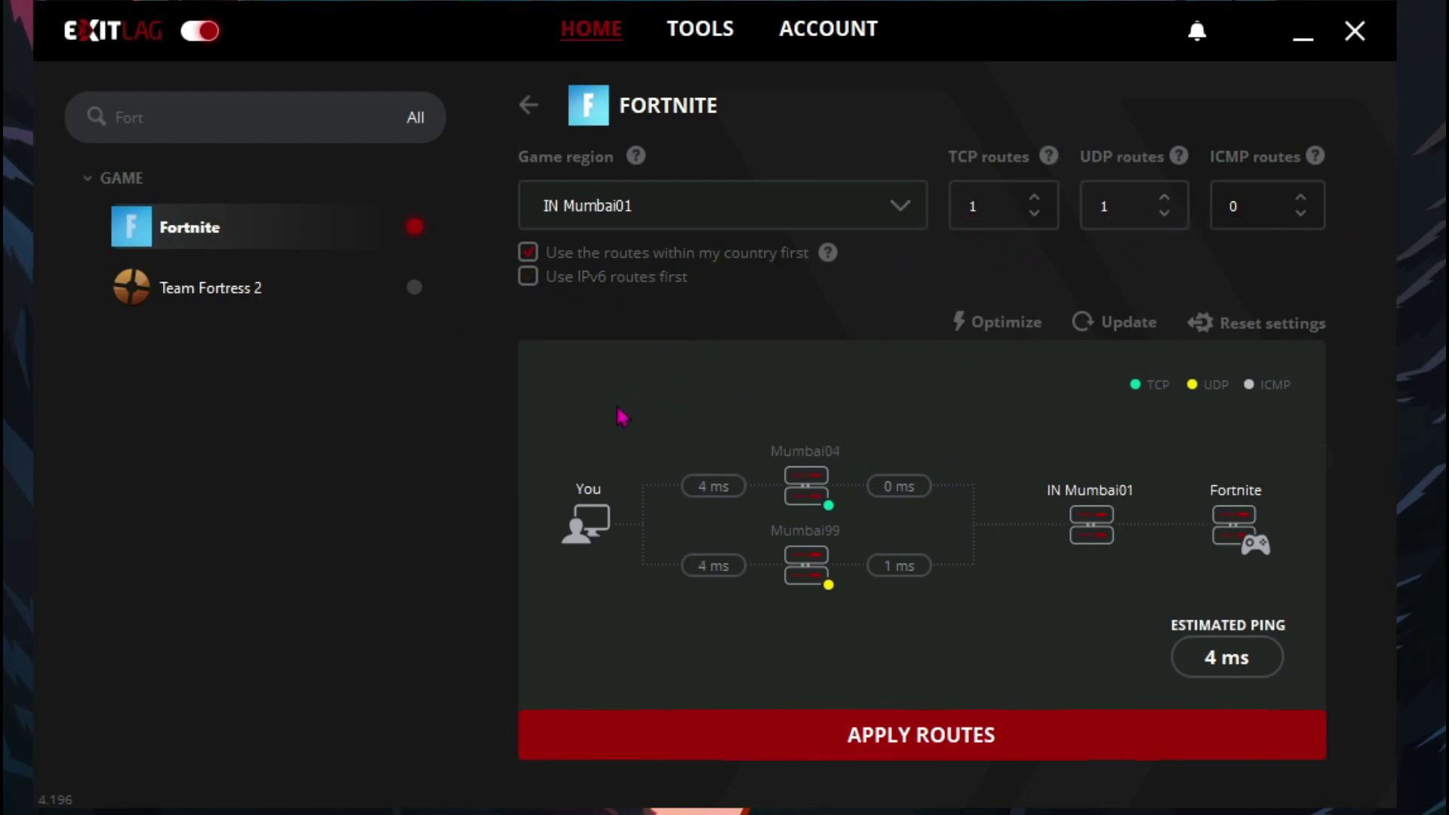
pyautogui.click(963, 752)
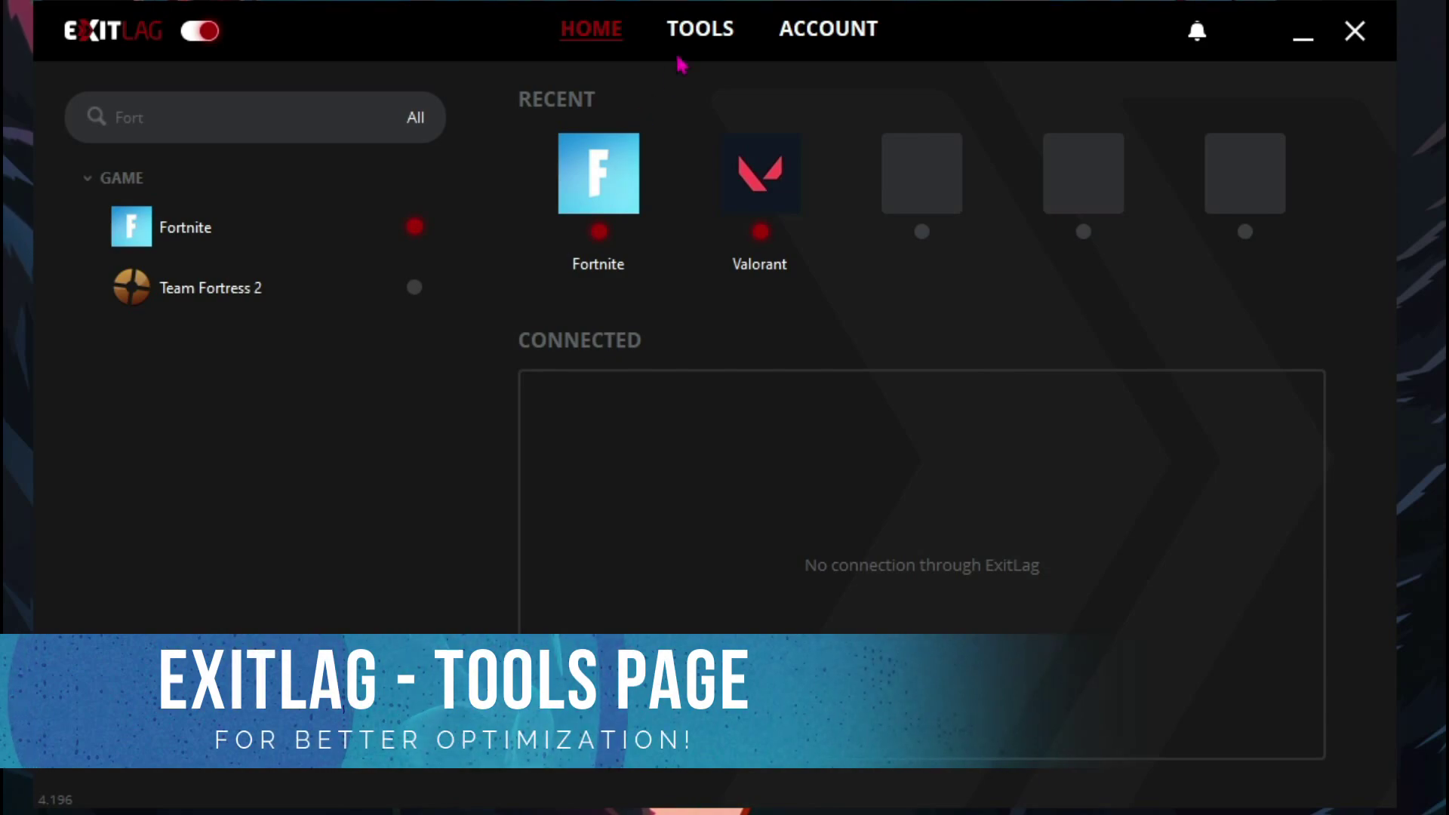
# Step: Browse ExitLag's Tools > FPS Boost toggles, then close the ExitLag client
pyautogui.click(688, 34)
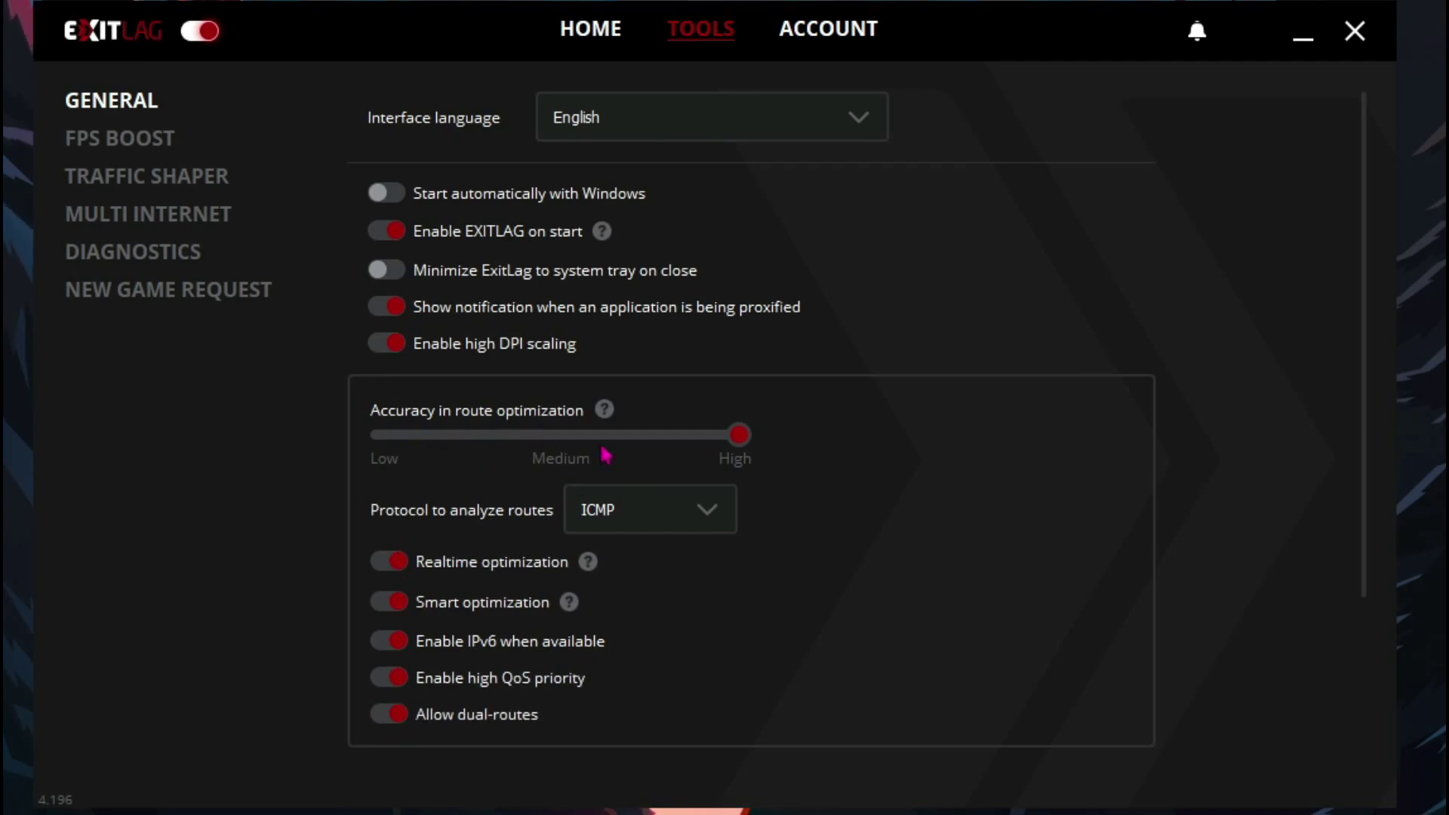
pyautogui.click(100, 140)
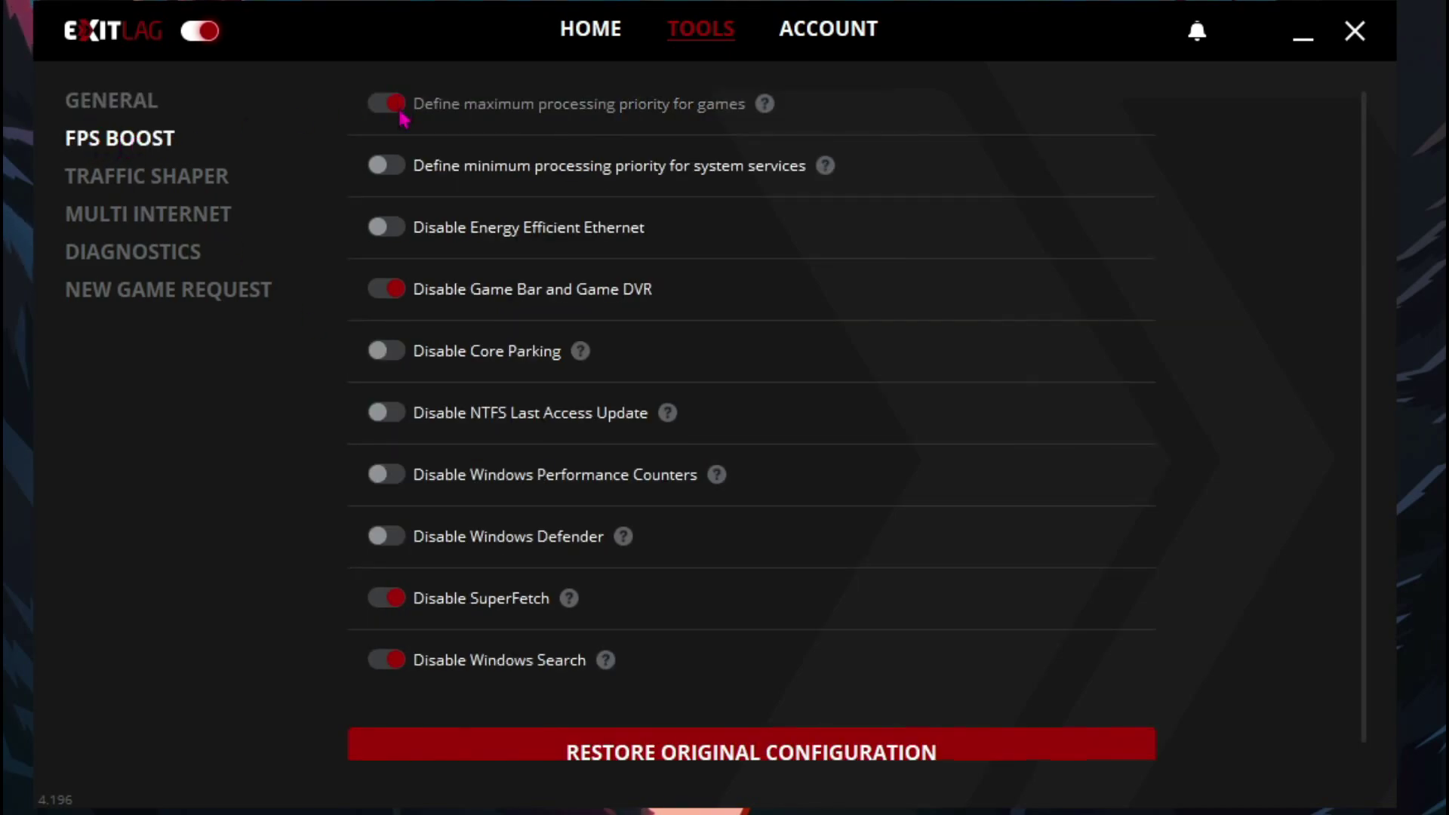
pyautogui.scroll(-1, 423, 354)
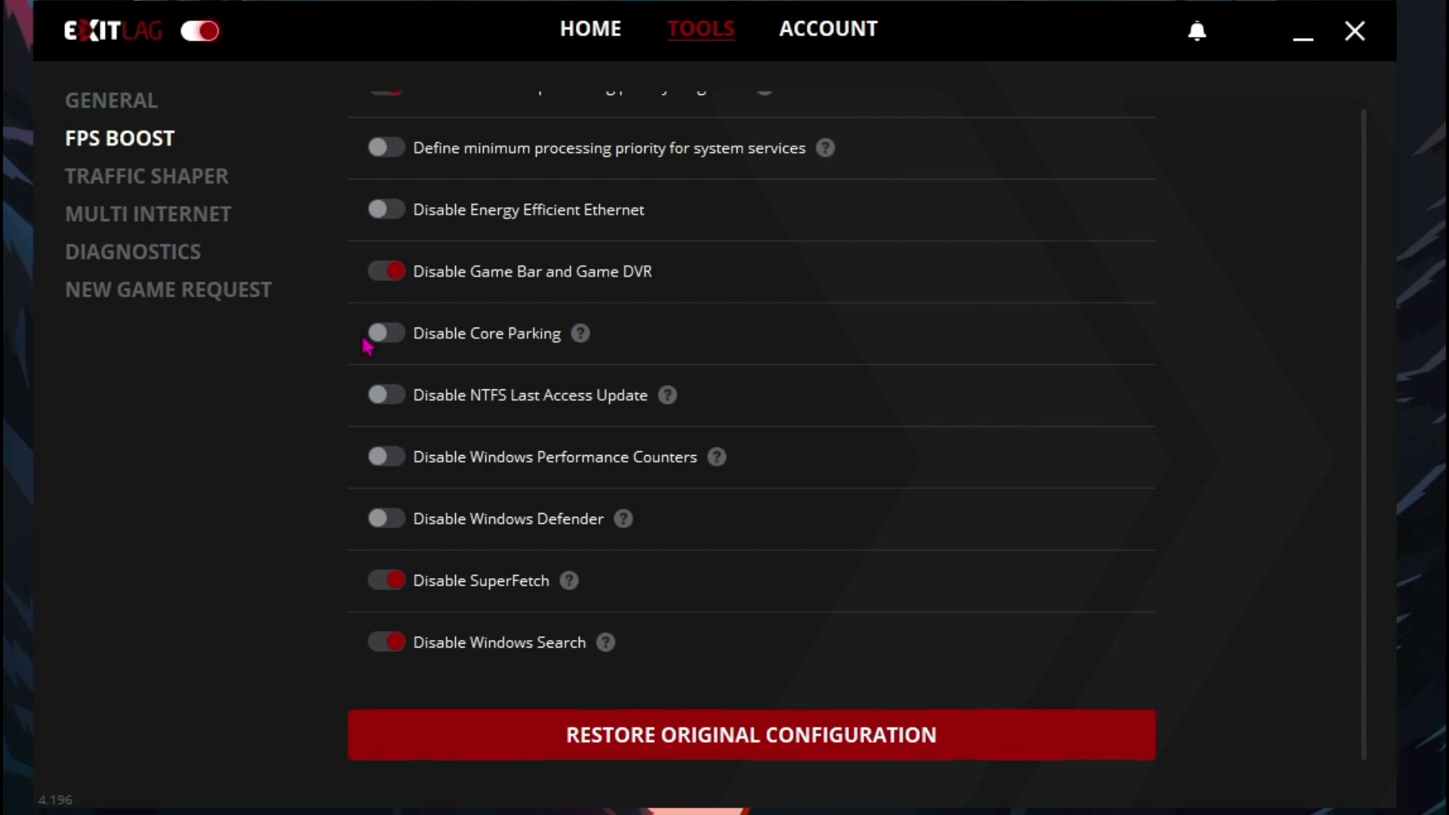
pyautogui.click(1363, 43)
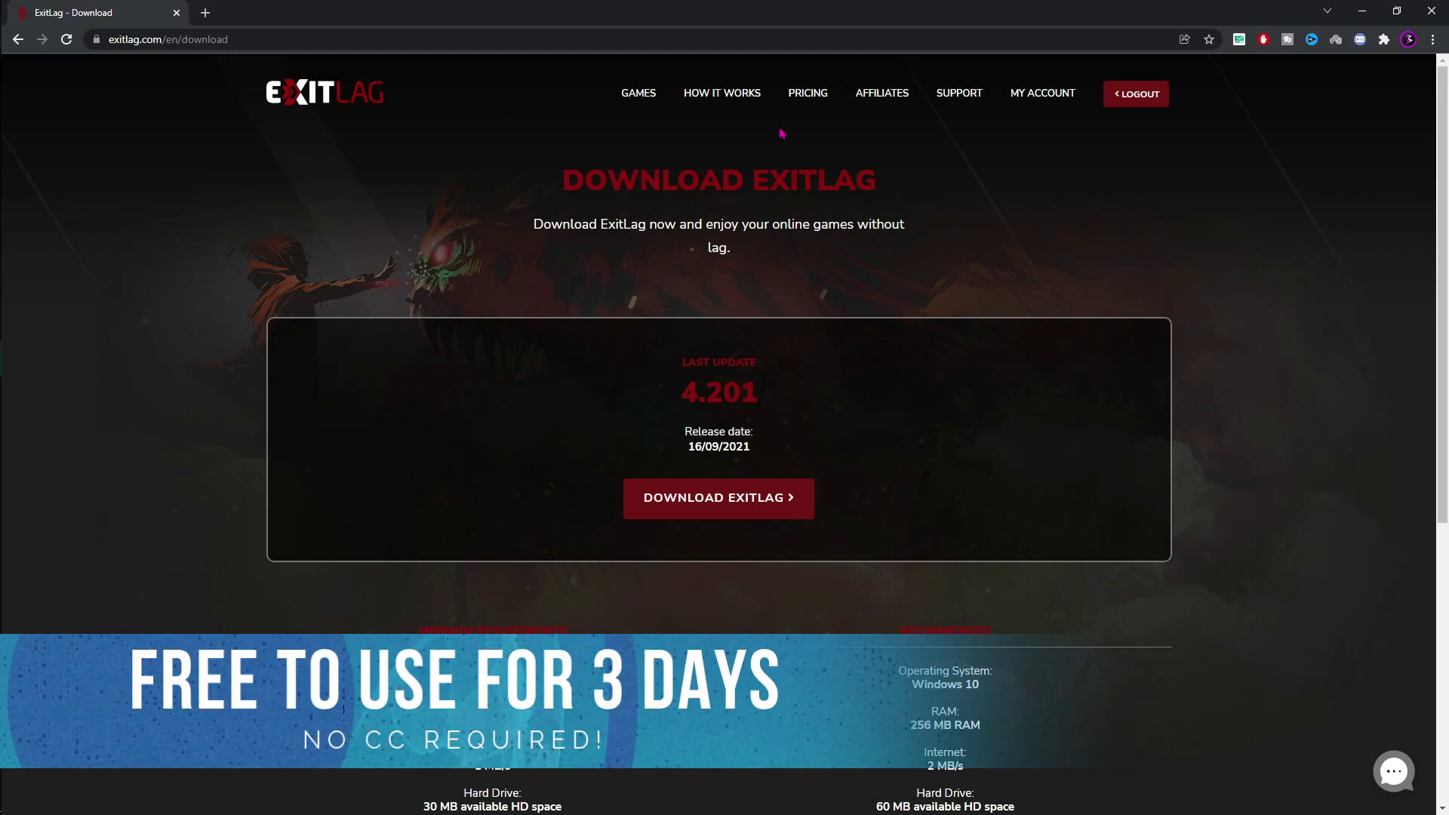
# Step: Open ExitLag's Pricing page and scroll through the Monthly, Quarterly and Semiannual plans
pyautogui.click(798, 94)
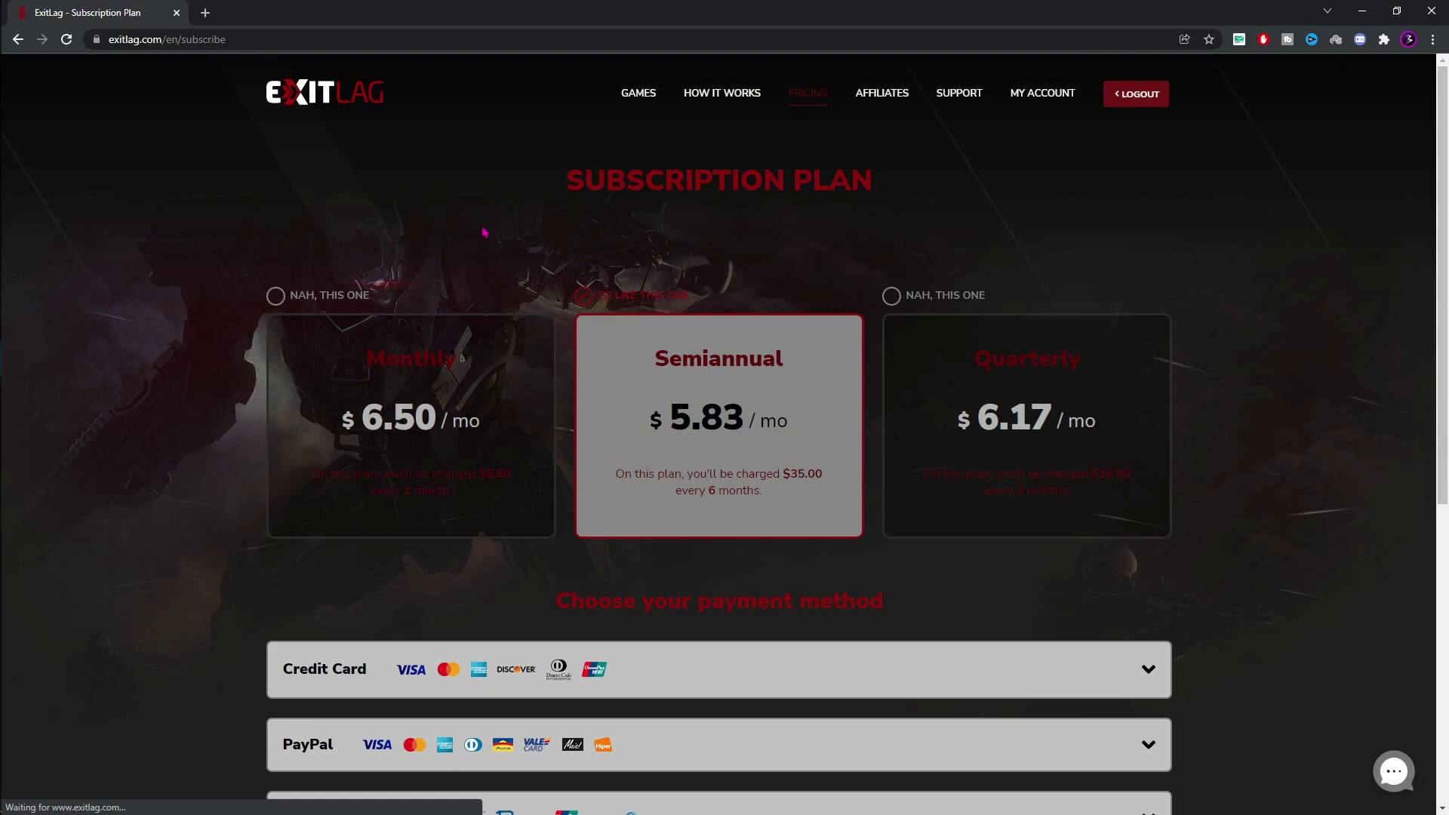
pyautogui.scroll(-1, 277, 273)
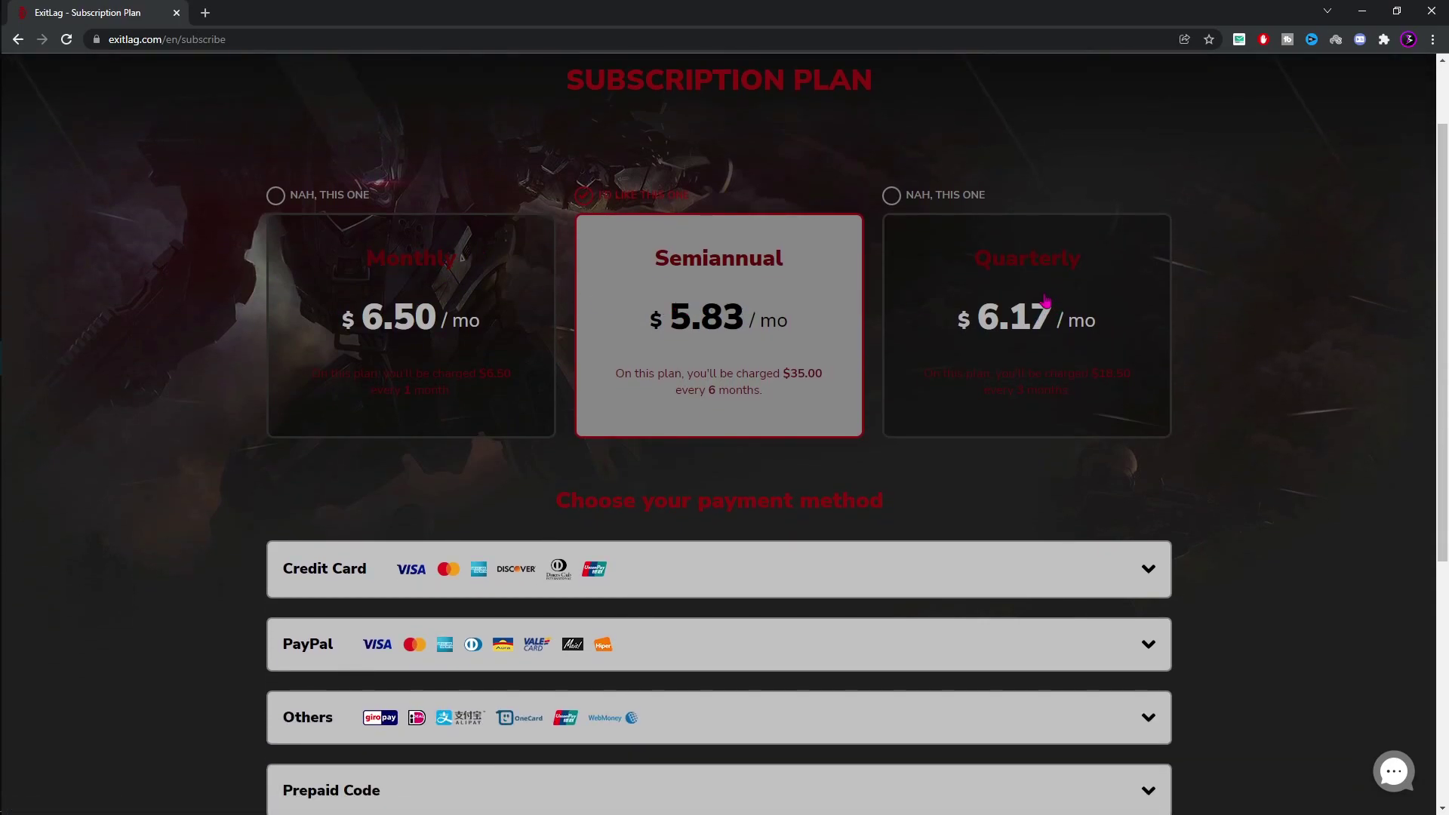
pyautogui.scroll(1, 585, 273)
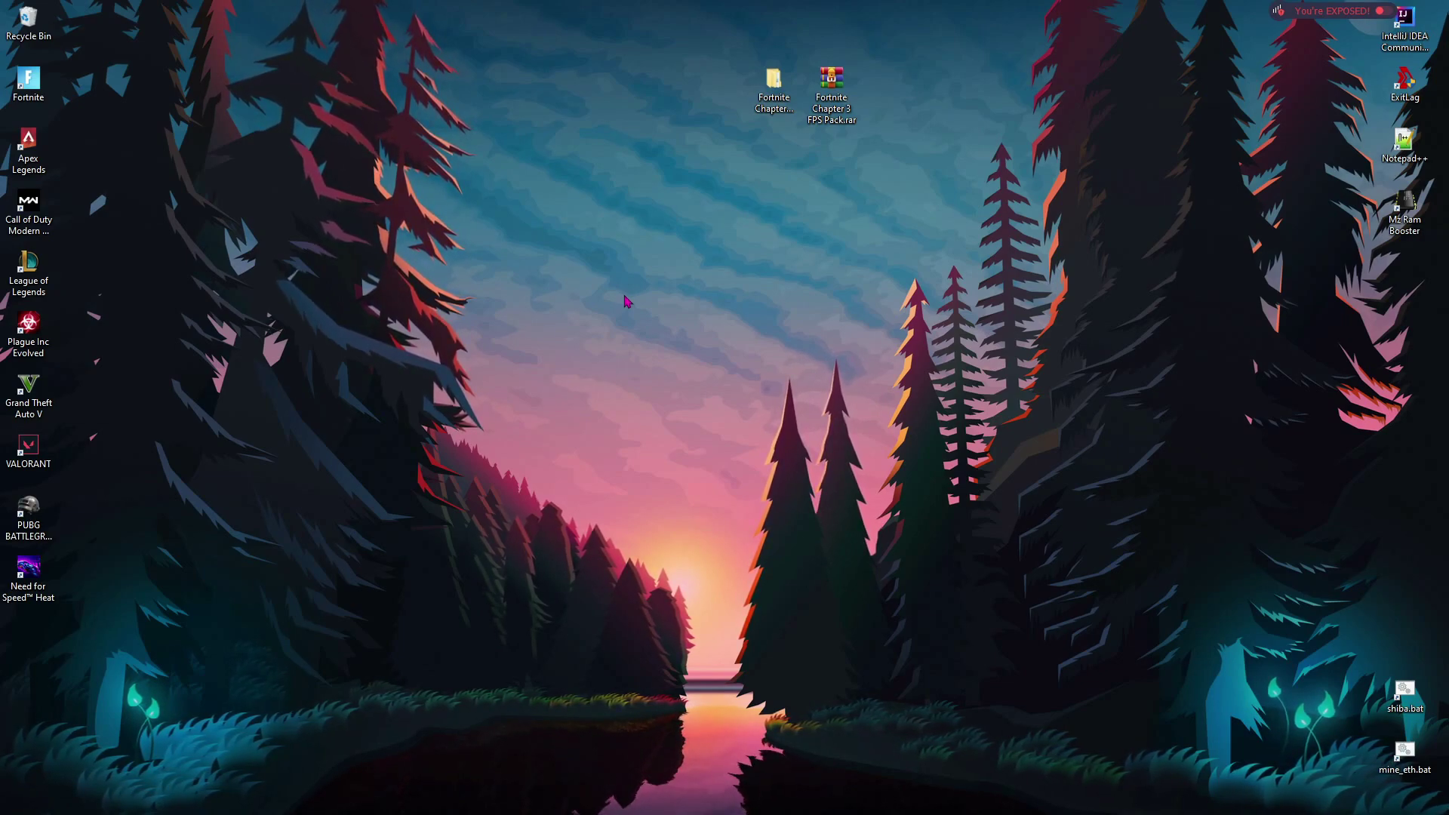
# Step: Open Graphics settings via a Start search for 'graphics' and maximize the window
pyautogui.press('super')
pyautogui.write('grac')
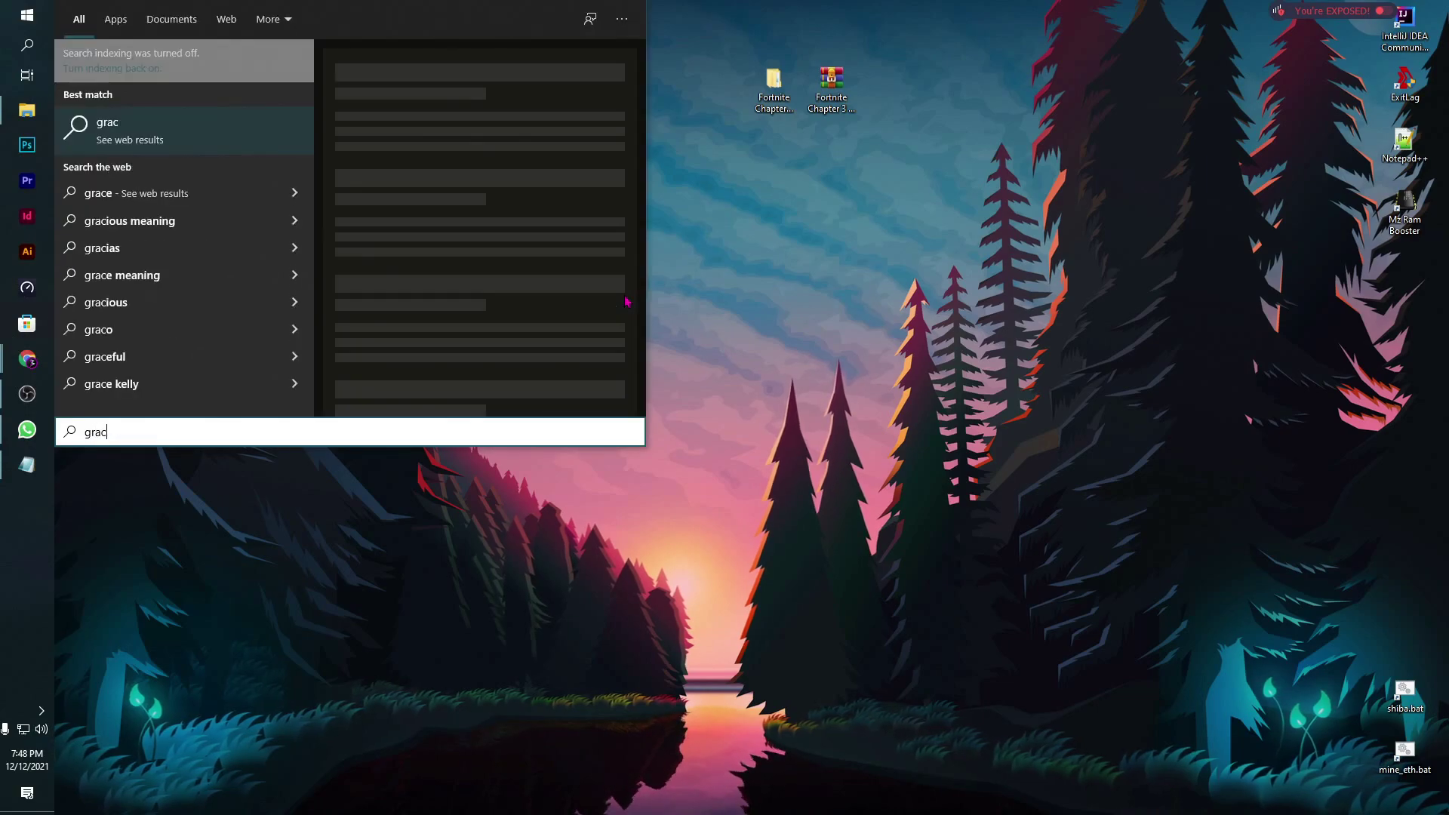
pyautogui.press('BackSpace')
pyautogui.write('ph')
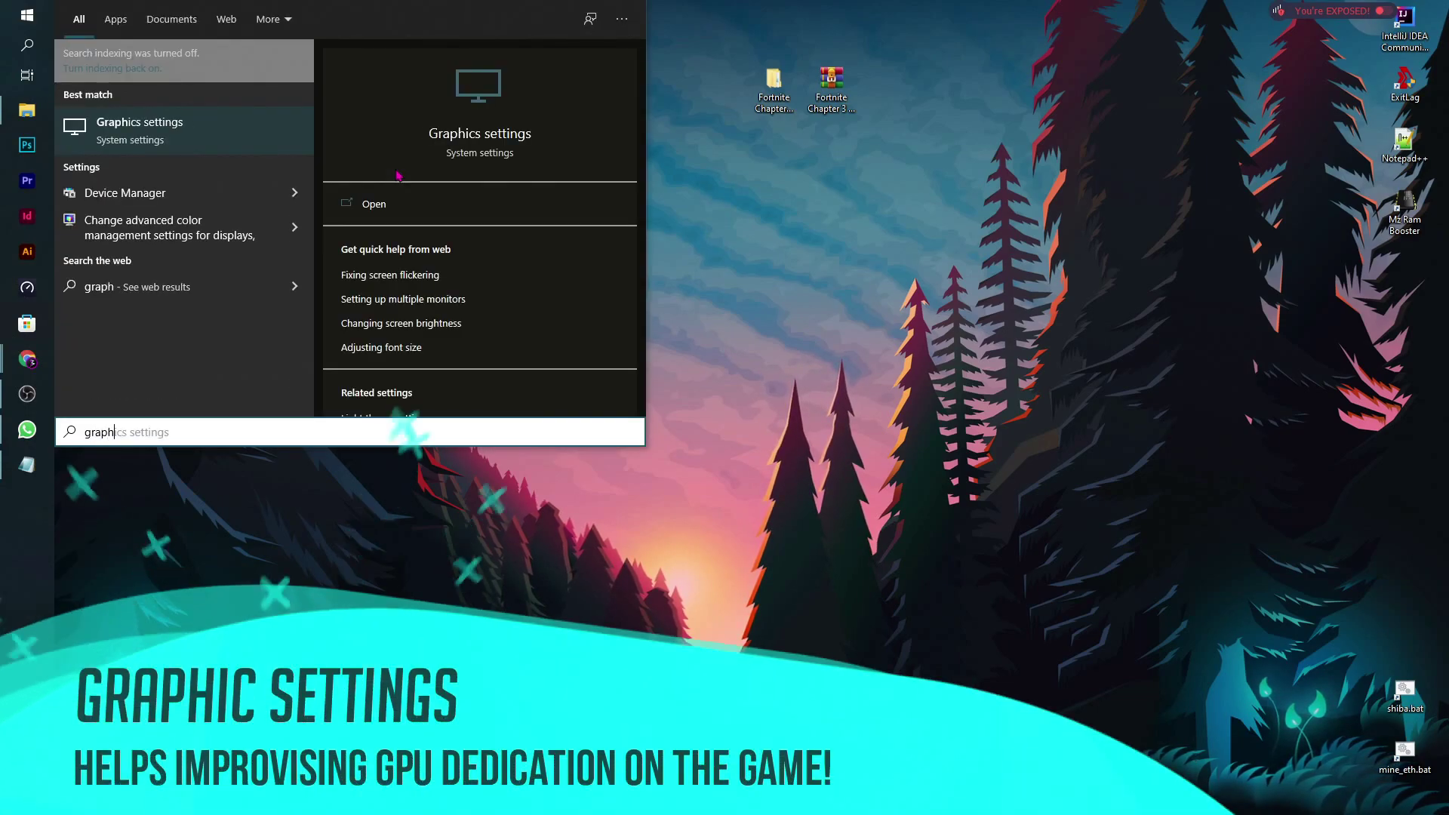
pyautogui.press('Return')
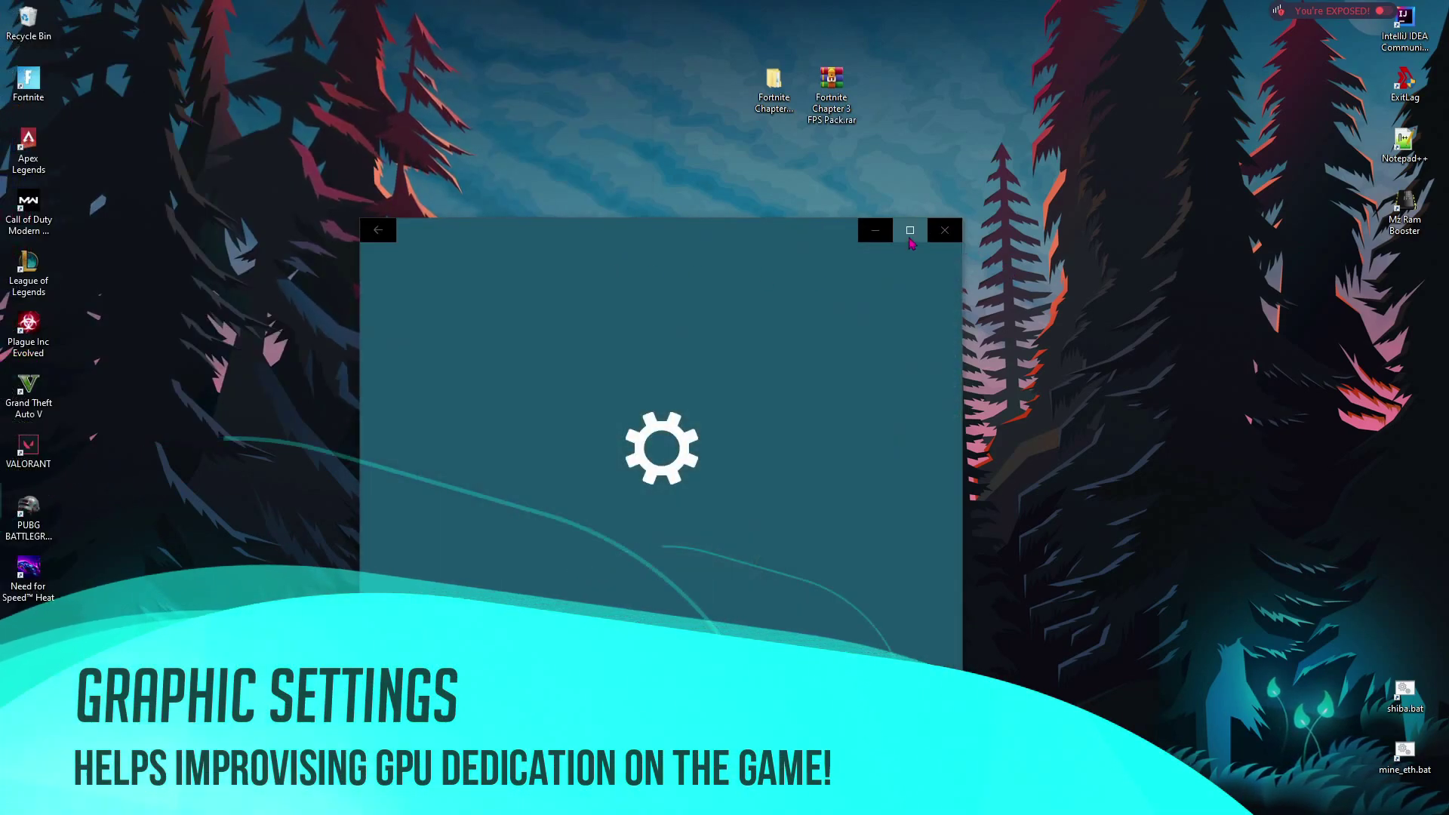
pyautogui.click(910, 236)
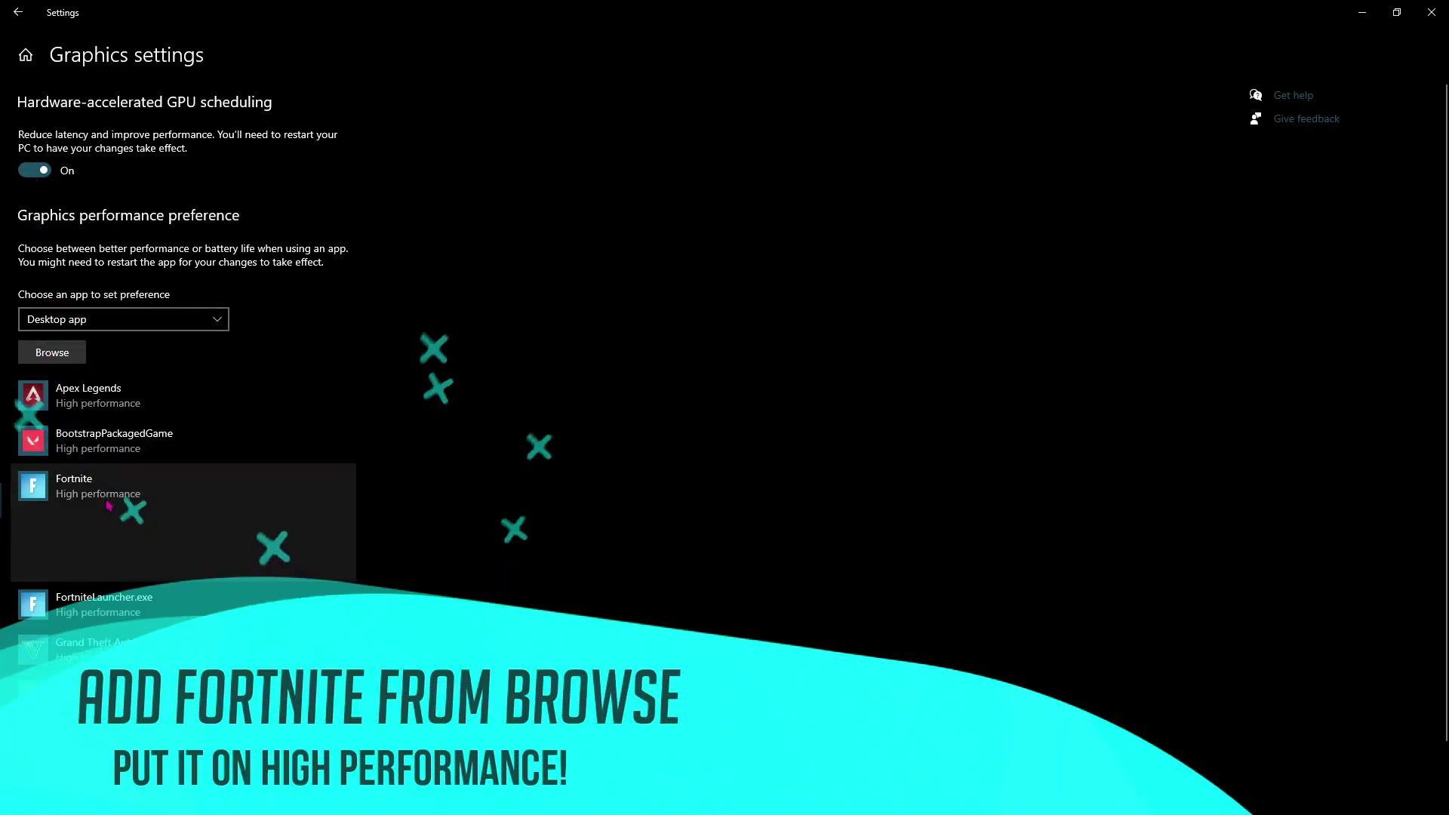
# Step: Save High performance for FortniteLauncher.exe and Fortnite, then close Settings
pyautogui.click(198, 495)
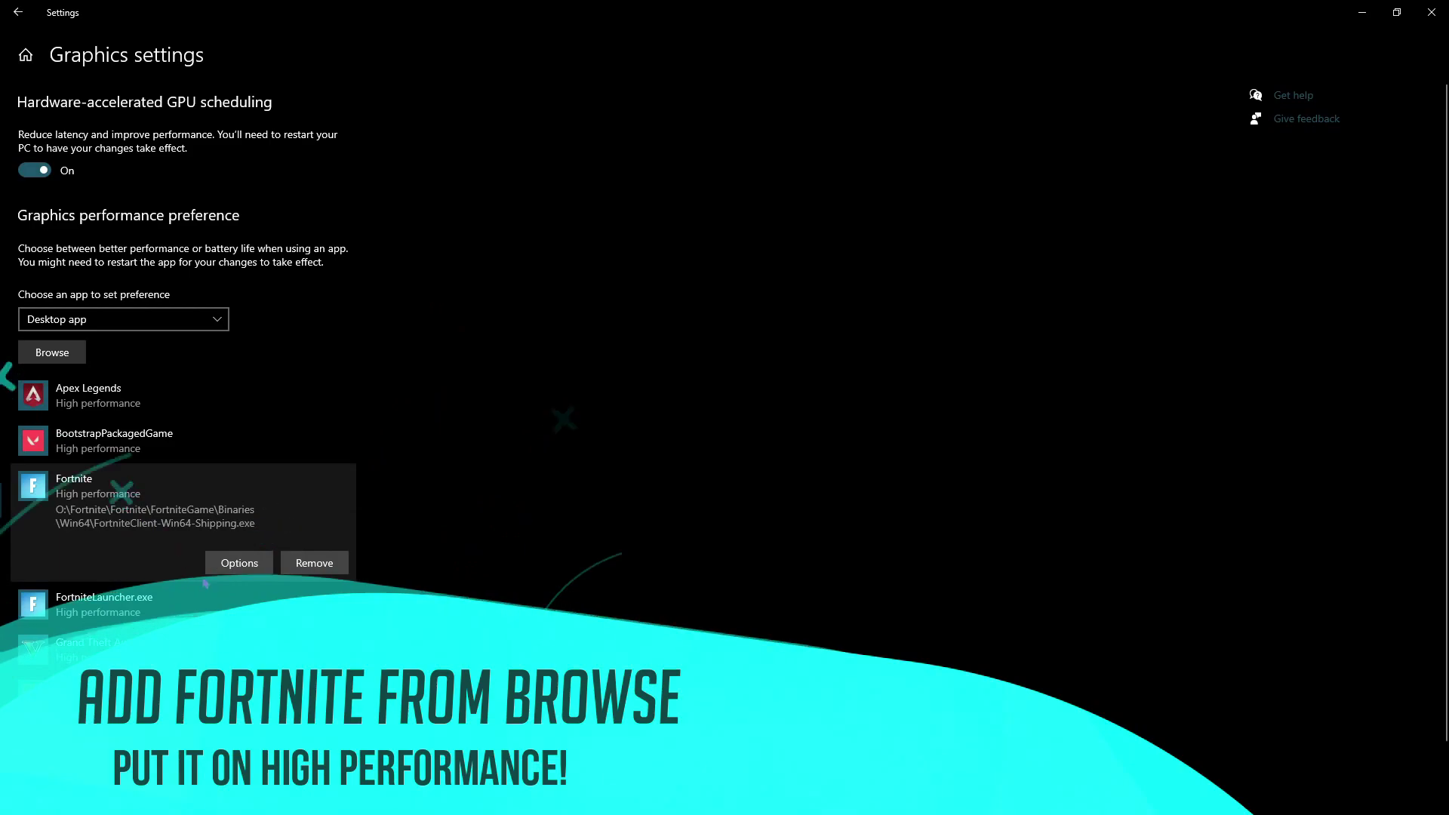
pyautogui.click(148, 600)
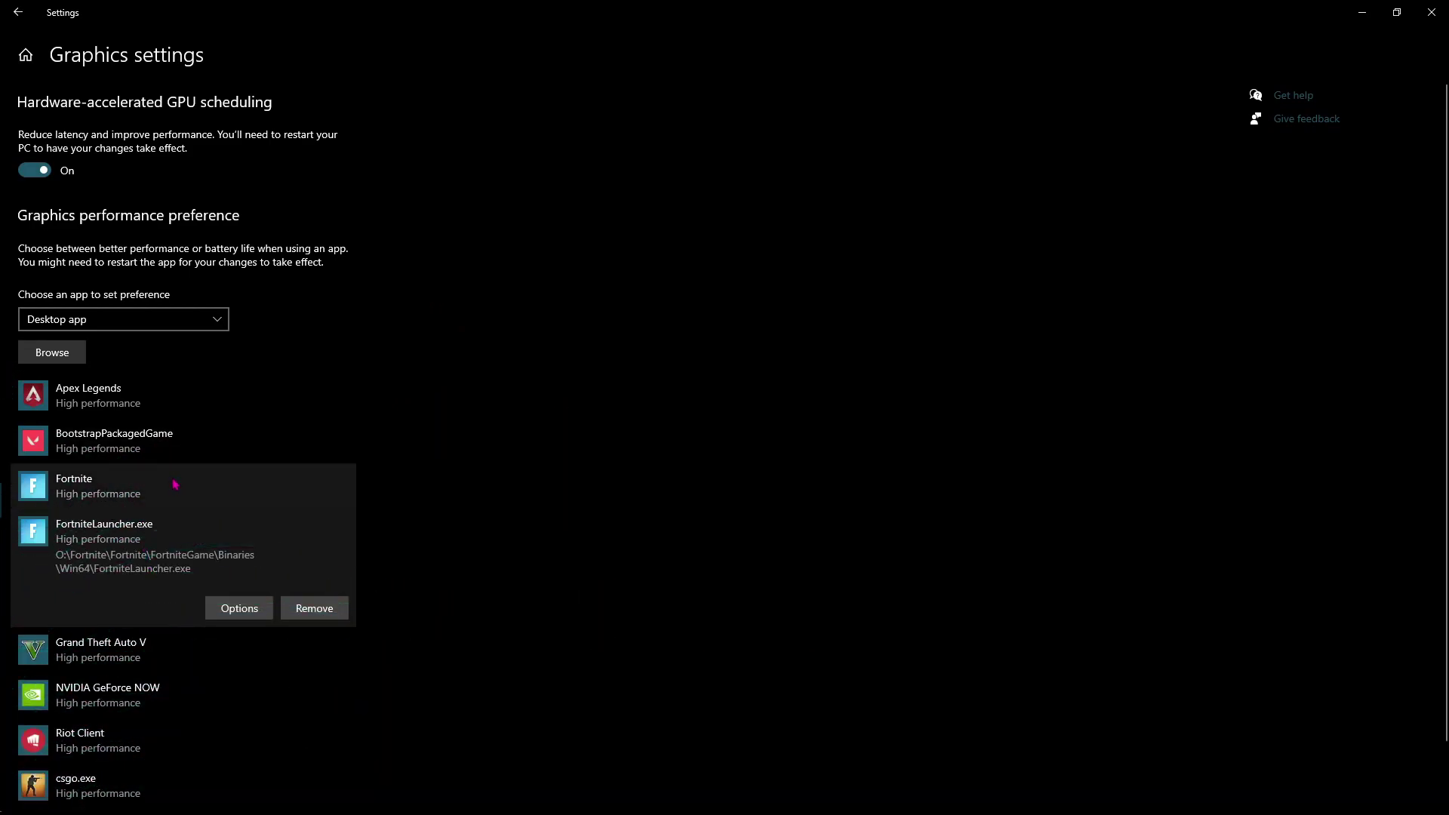
pyautogui.click(231, 609)
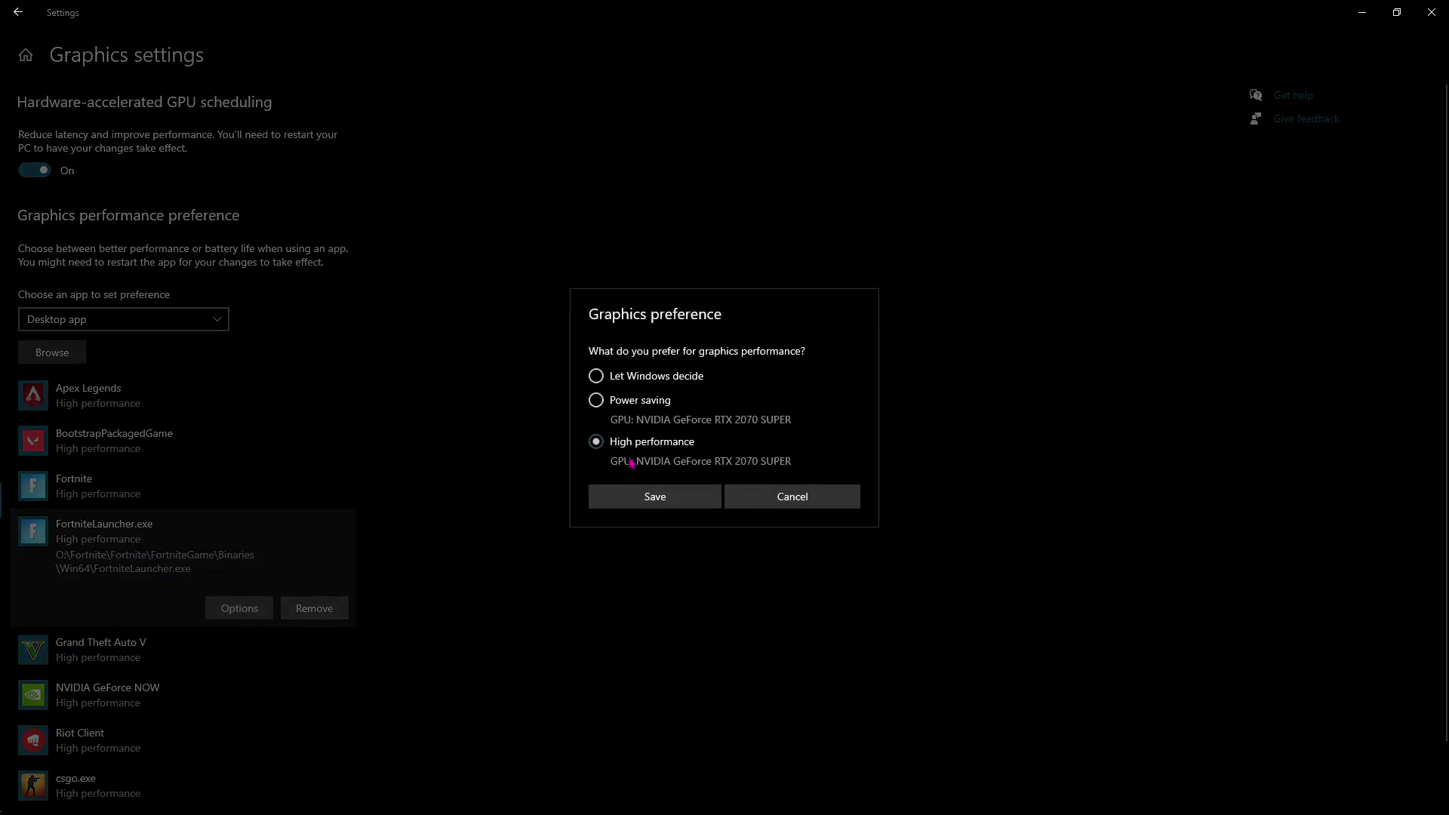
pyautogui.click(655, 496)
pyautogui.click(209, 494)
pyautogui.click(234, 563)
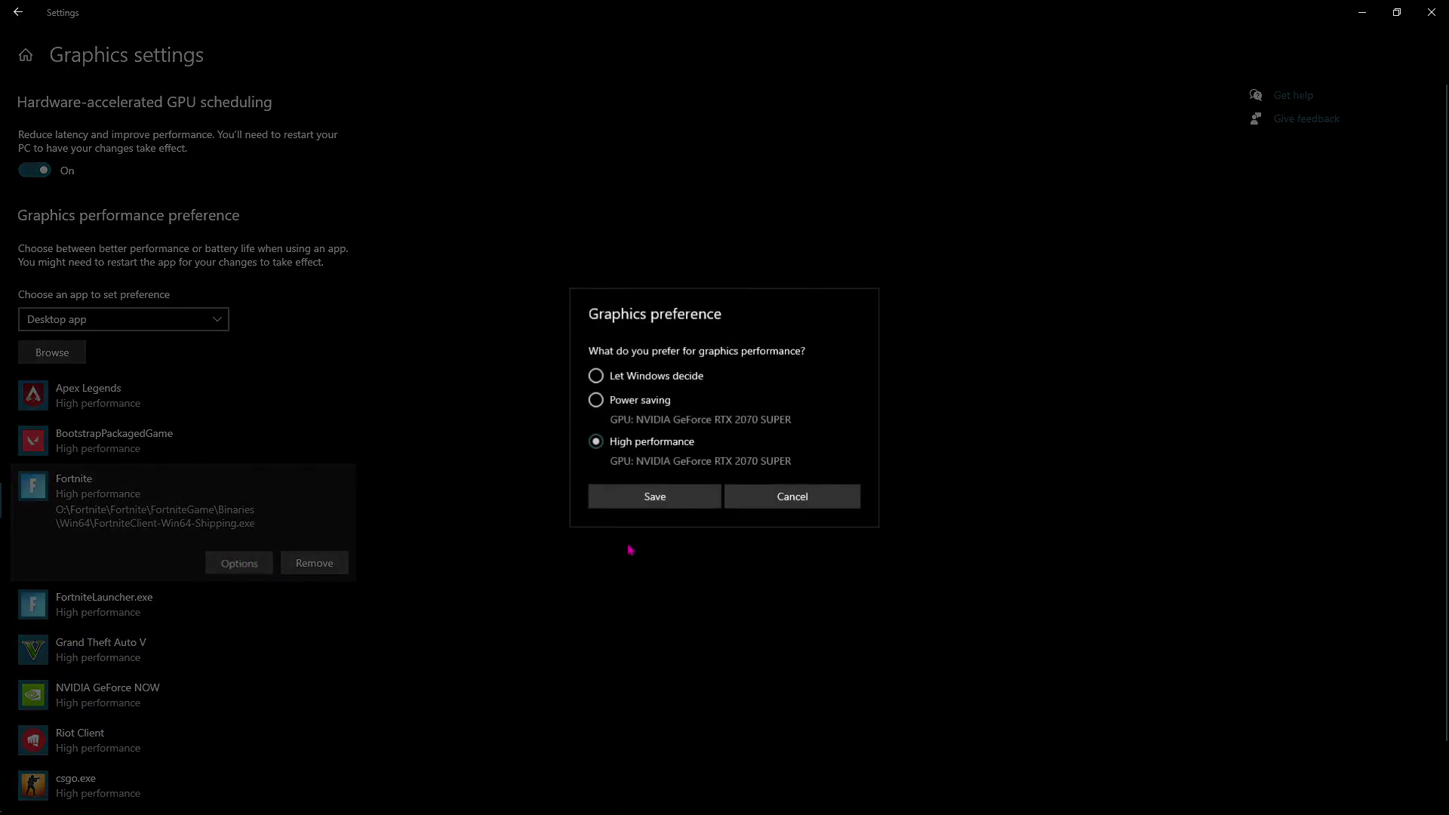
pyautogui.click(655, 496)
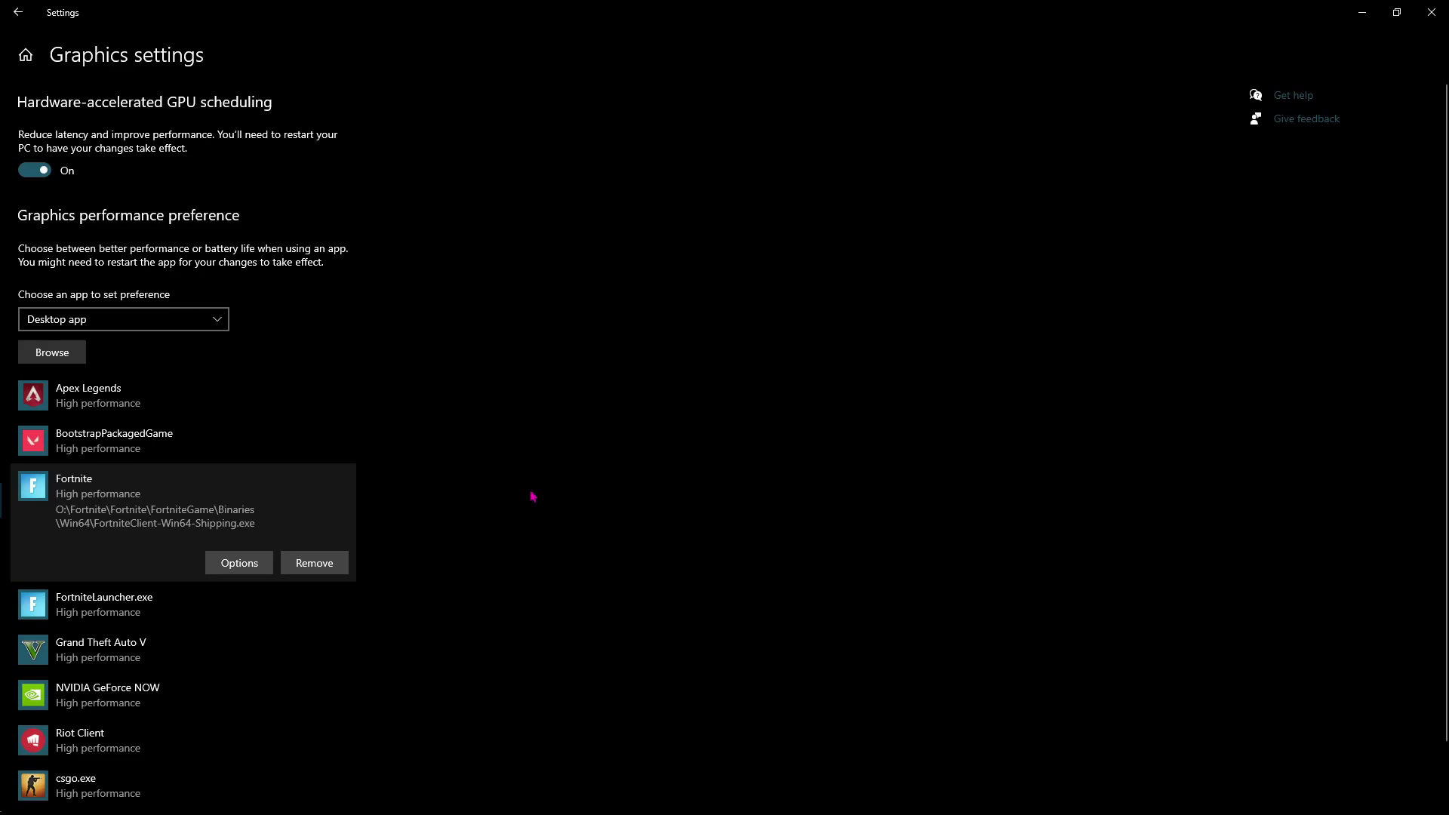
pyautogui.click(1430, 13)
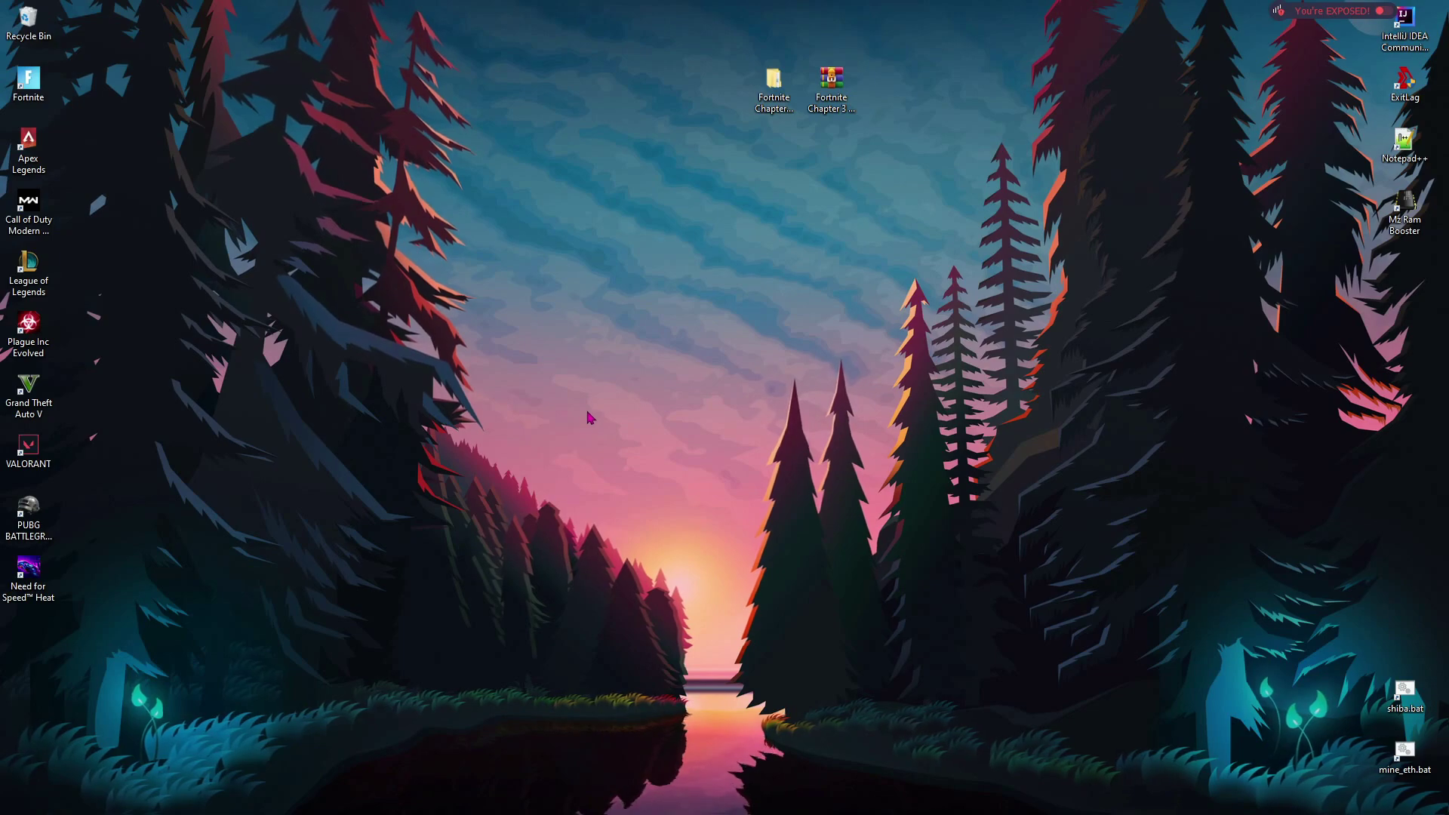
# Step: Open the user's %temp% folder from the Run box
pyautogui.press('super+r')
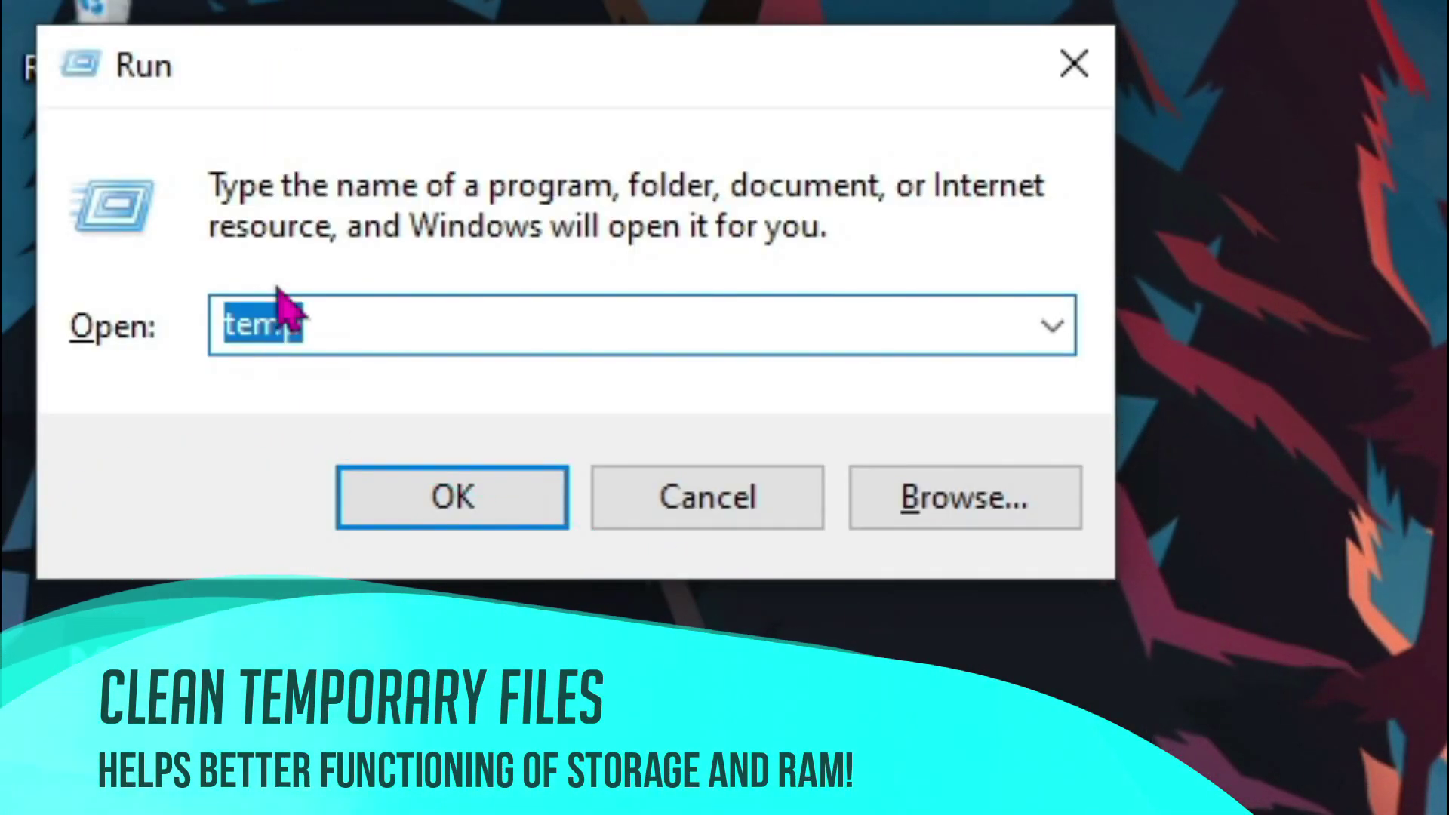
pyautogui.write('%temp%')
pyautogui.press('Return')
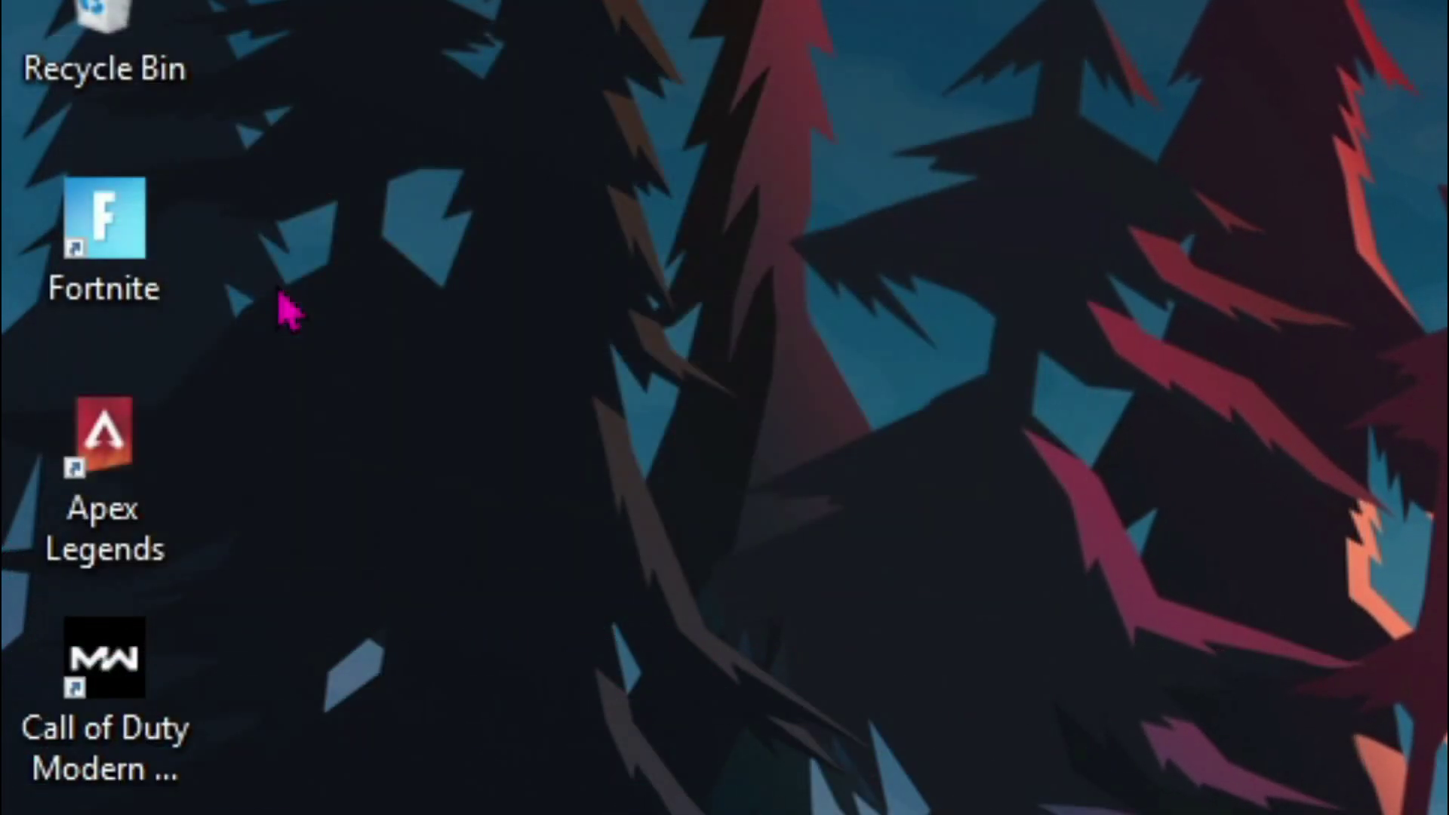
pyautogui.scroll(-15, 332, 396)
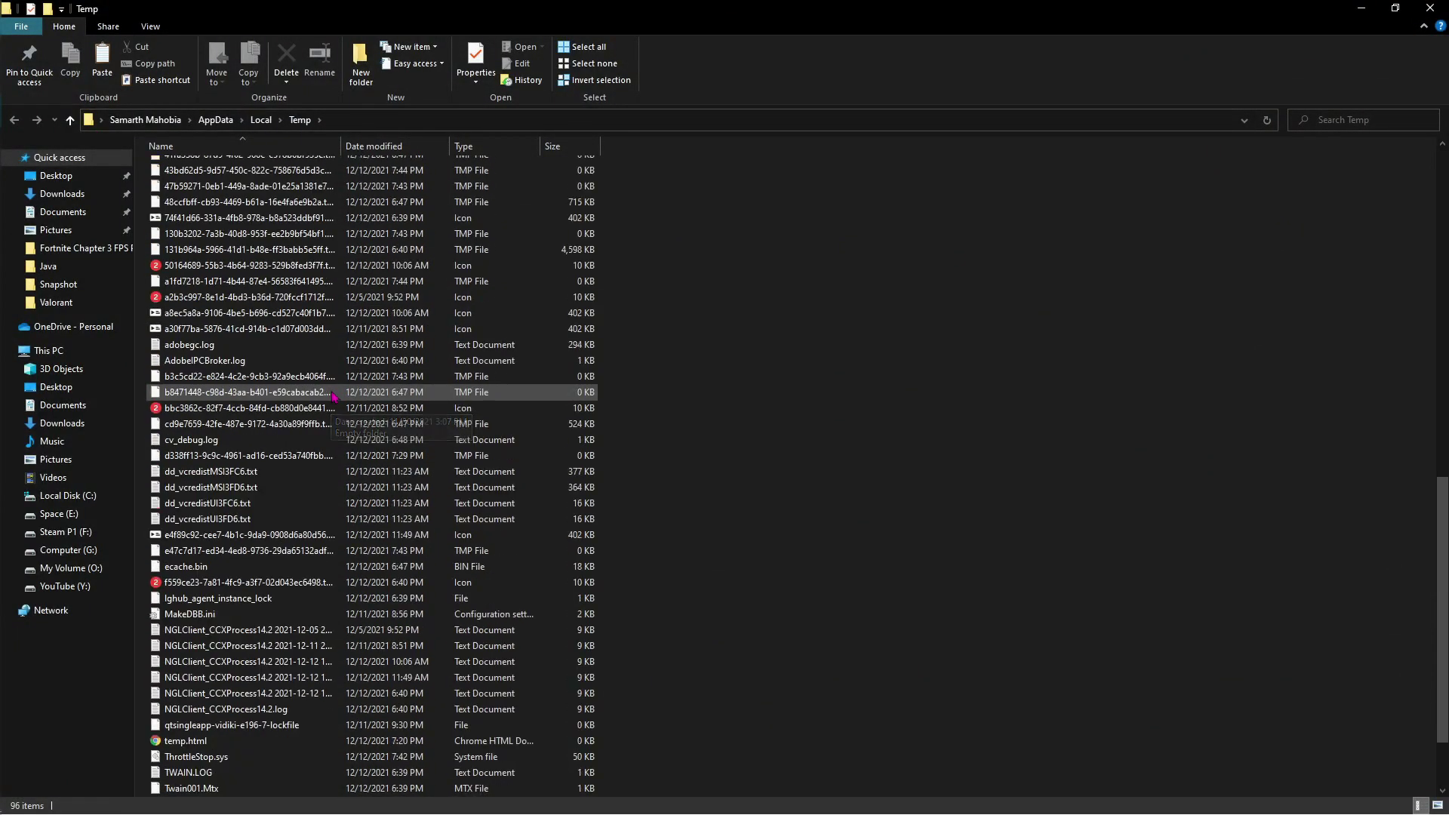
pyautogui.scroll(-2, 332, 396)
pyautogui.scroll(15, 332, 396)
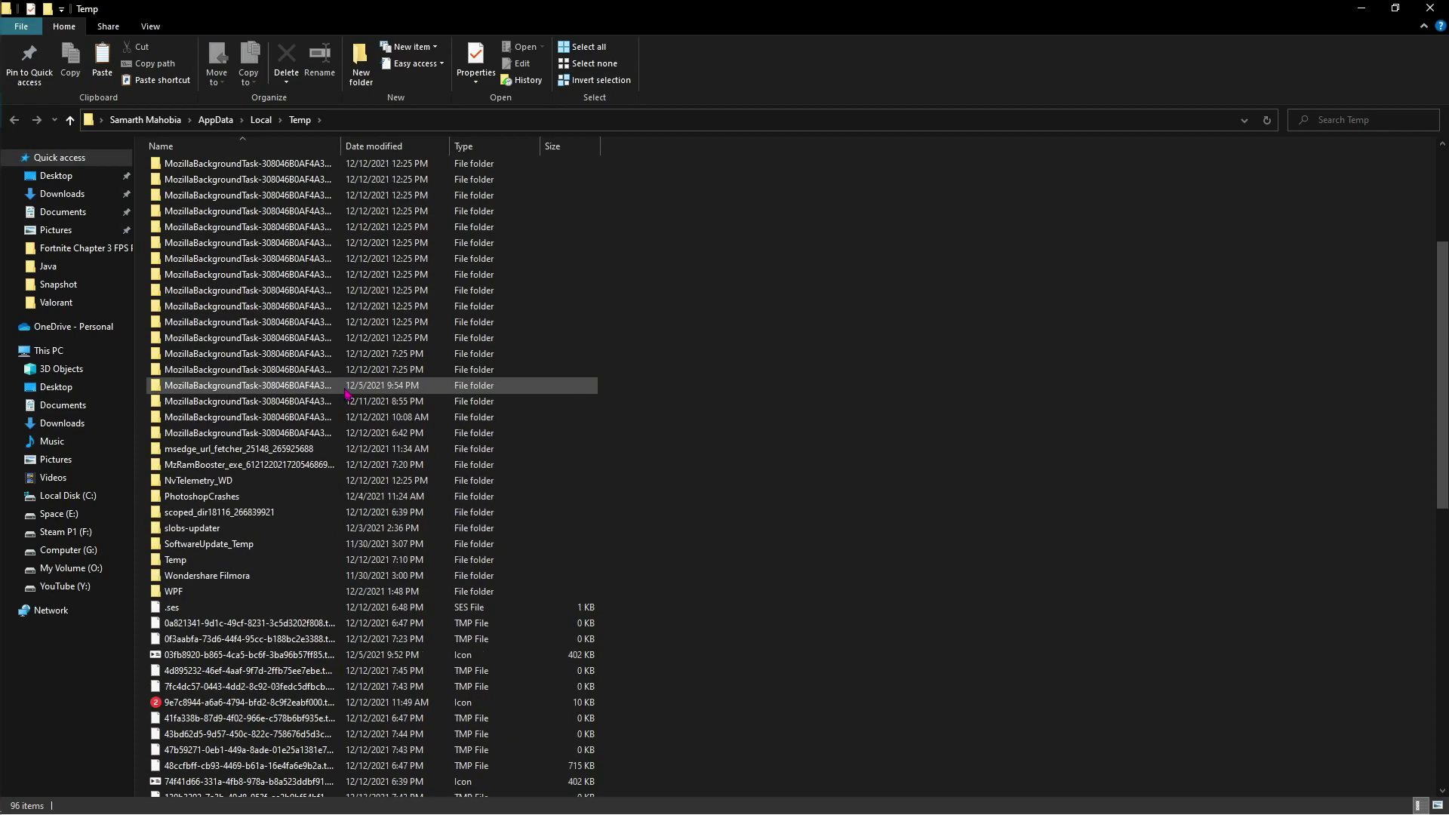
# Step: Permanently delete all 1,150 temp items, skipping the files still in use
pyautogui.click(340, 390)
pyautogui.hotkey('ctrl', 'a')
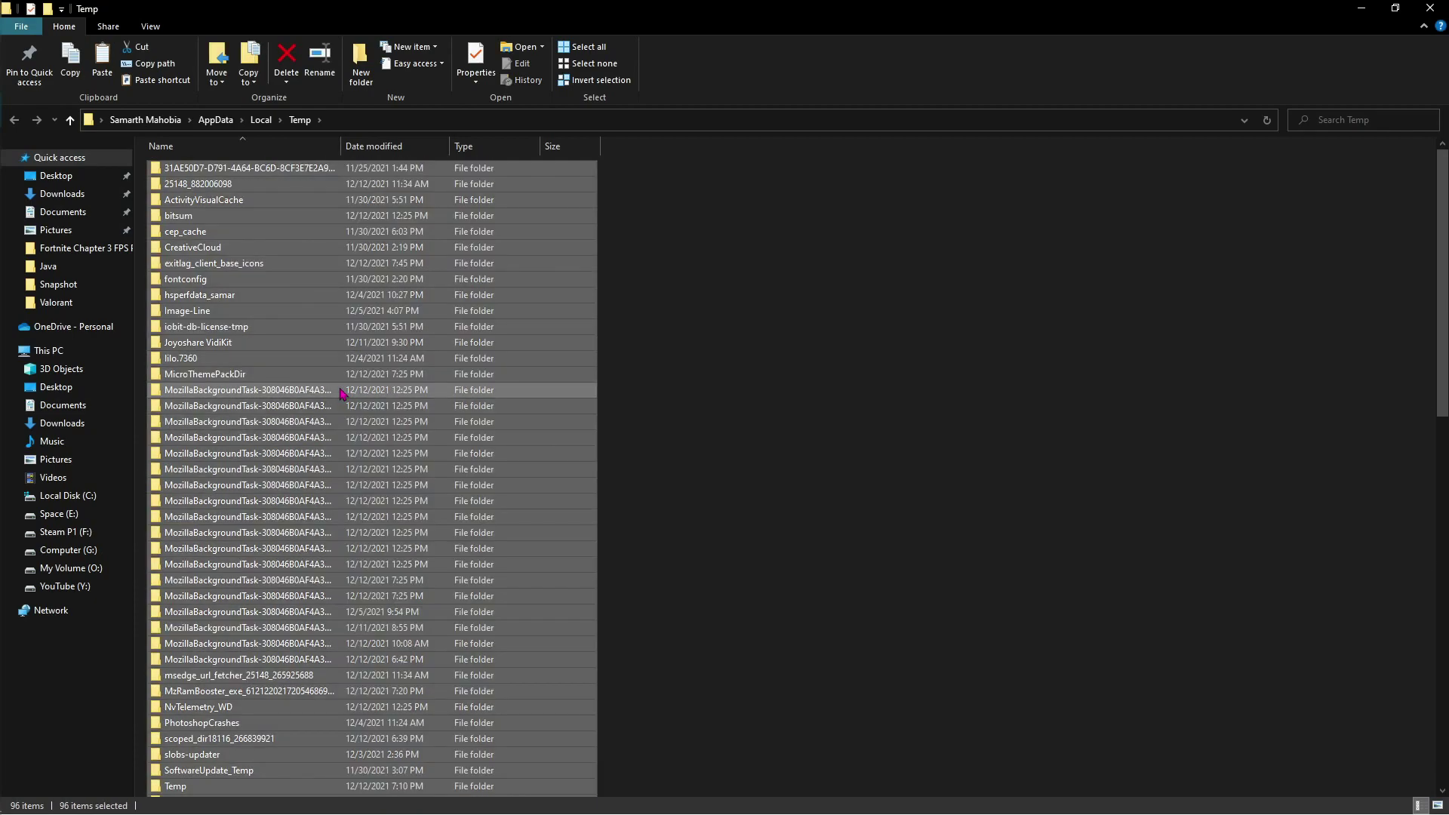
pyautogui.hotkey('shift', 'Delete')
pyautogui.press('Return')
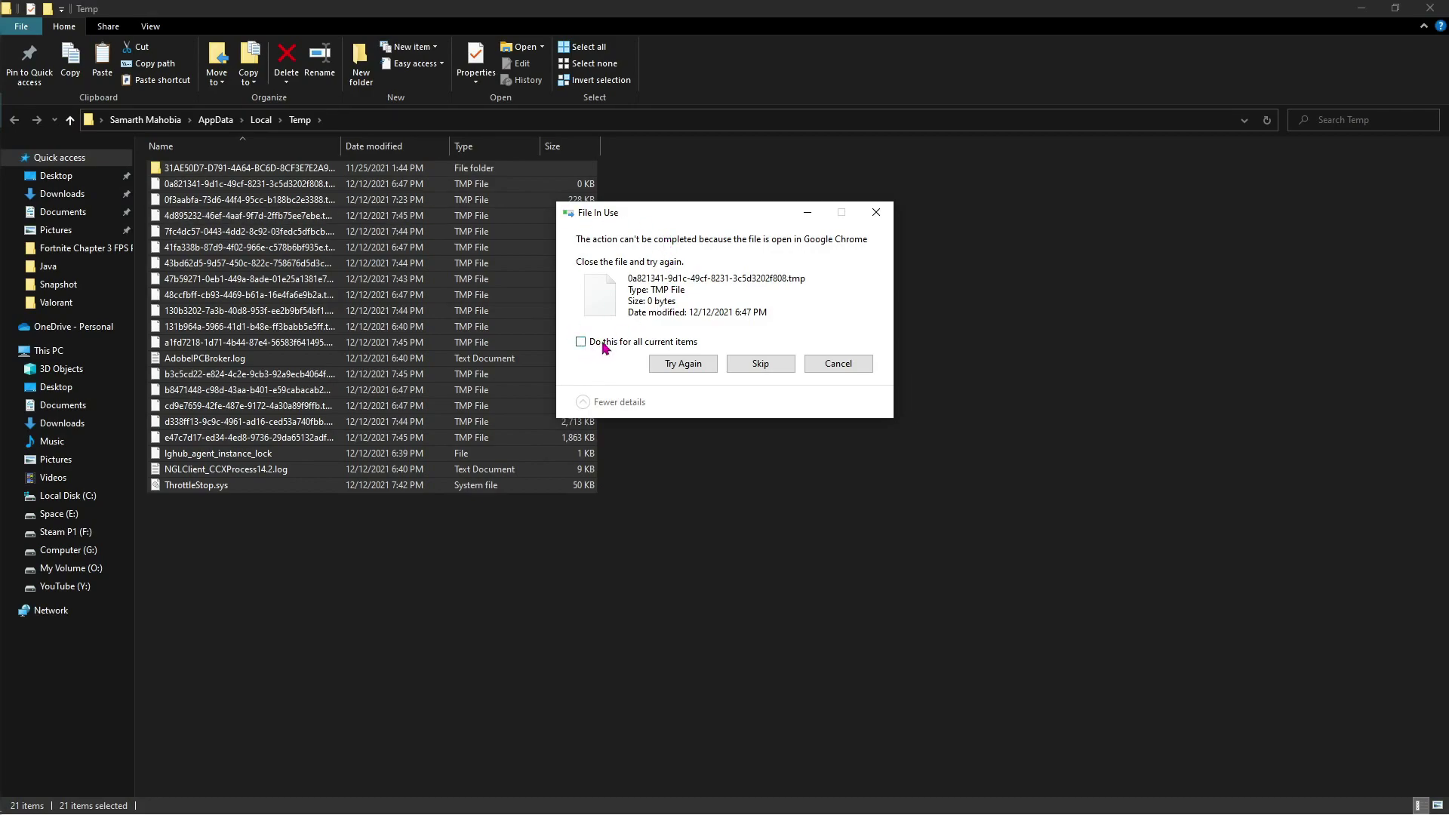
pyautogui.click(773, 372)
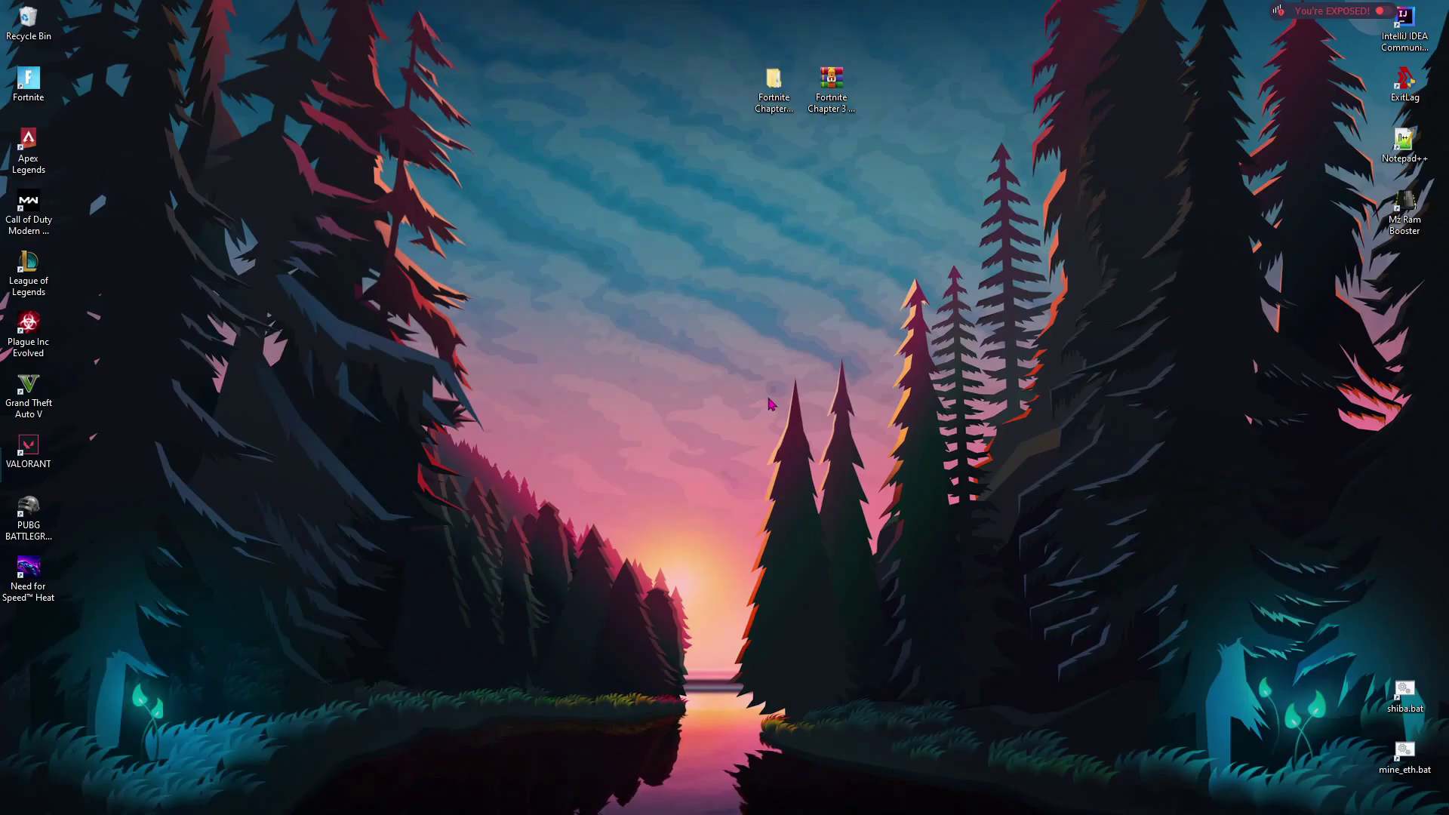
# Step: Empty the Windows Temp folder, skipping admin-protected items and the in-use adobegc.log, then launch Fortnite
pyautogui.press('super+r')
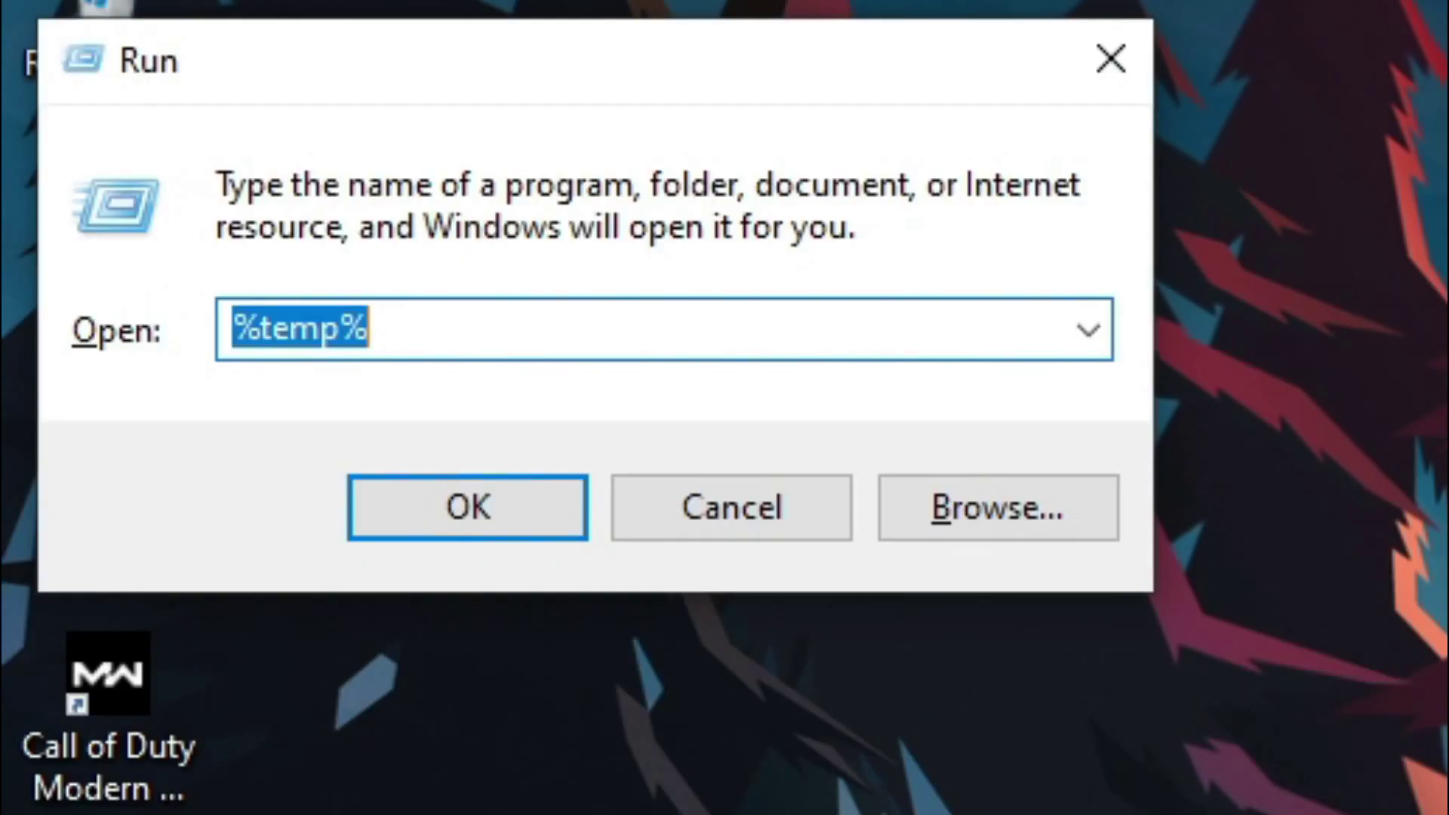
pyautogui.write('temp')
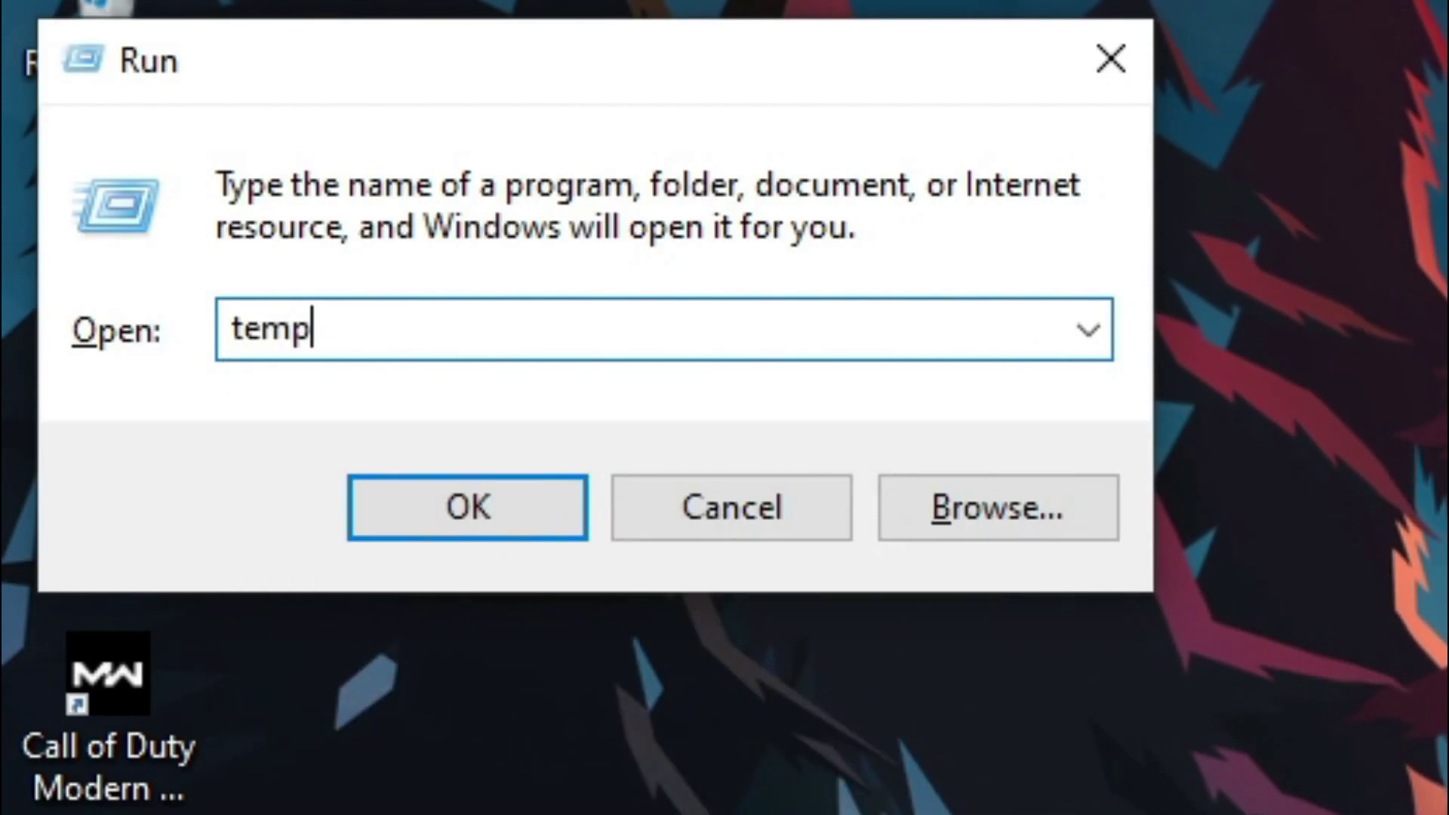
pyautogui.press('Return')
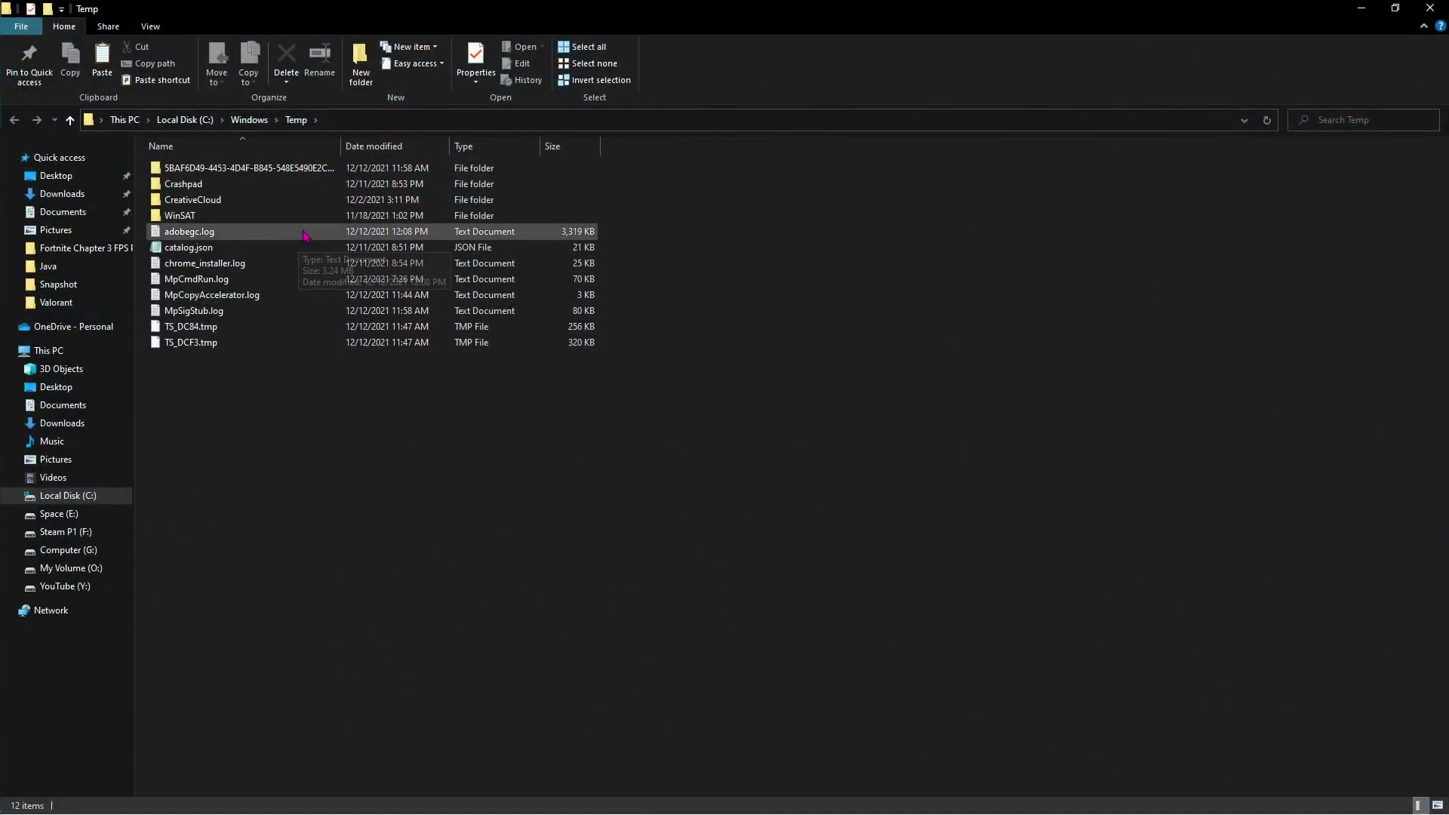
pyautogui.hotkey('ctrl', 'a')
pyautogui.press('Delete')
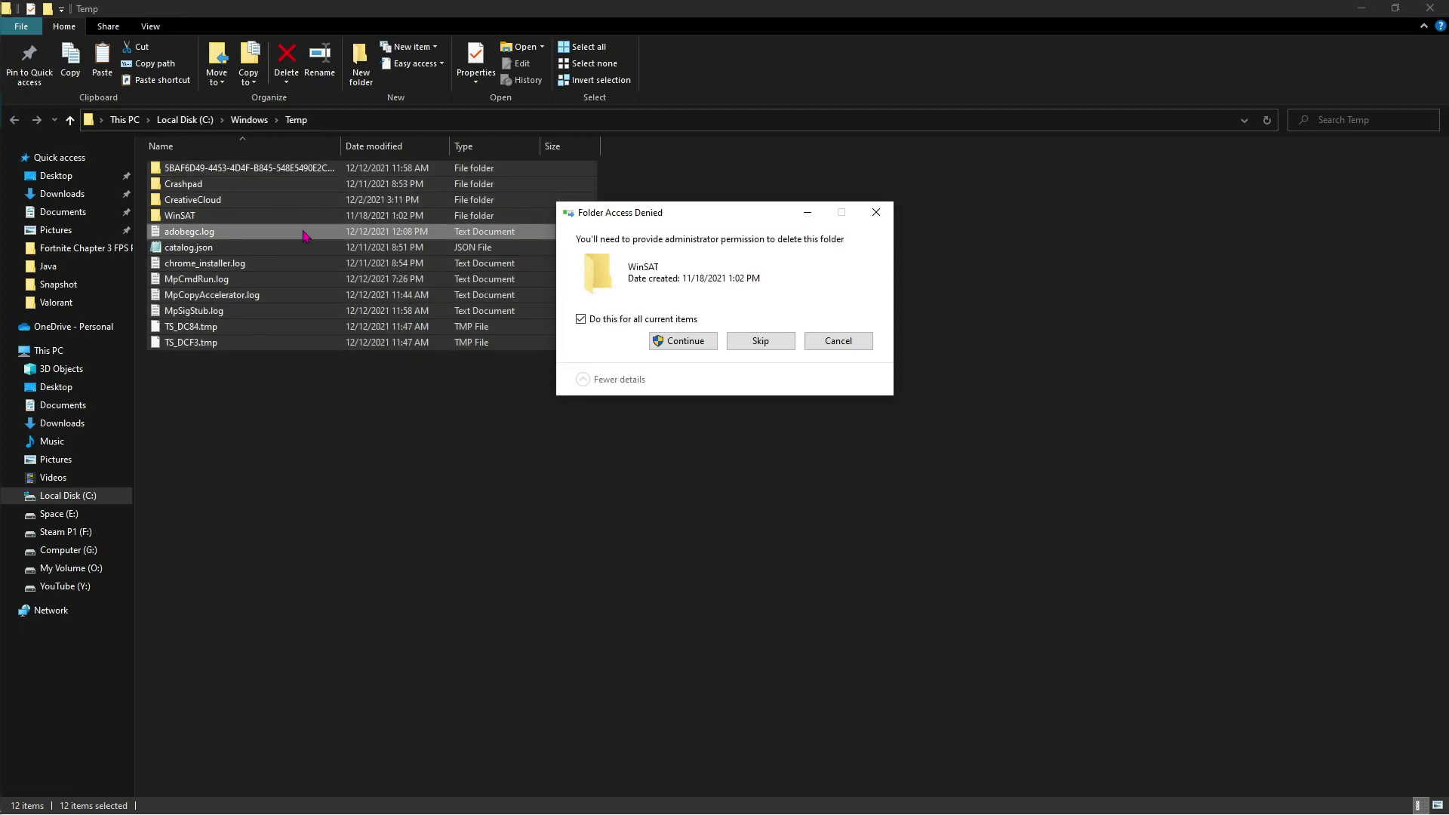
pyautogui.click(743, 344)
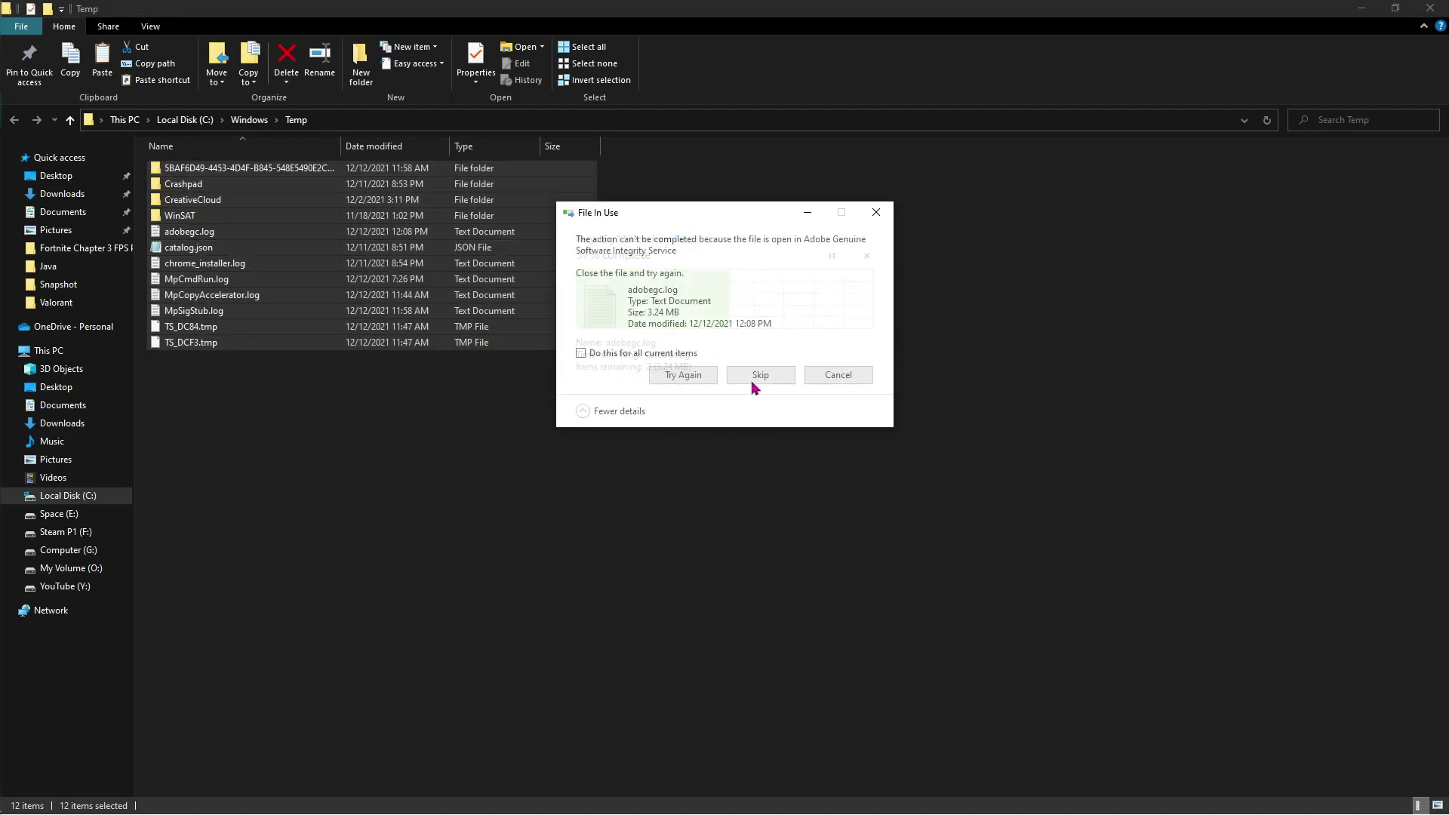
pyautogui.click(680, 375)
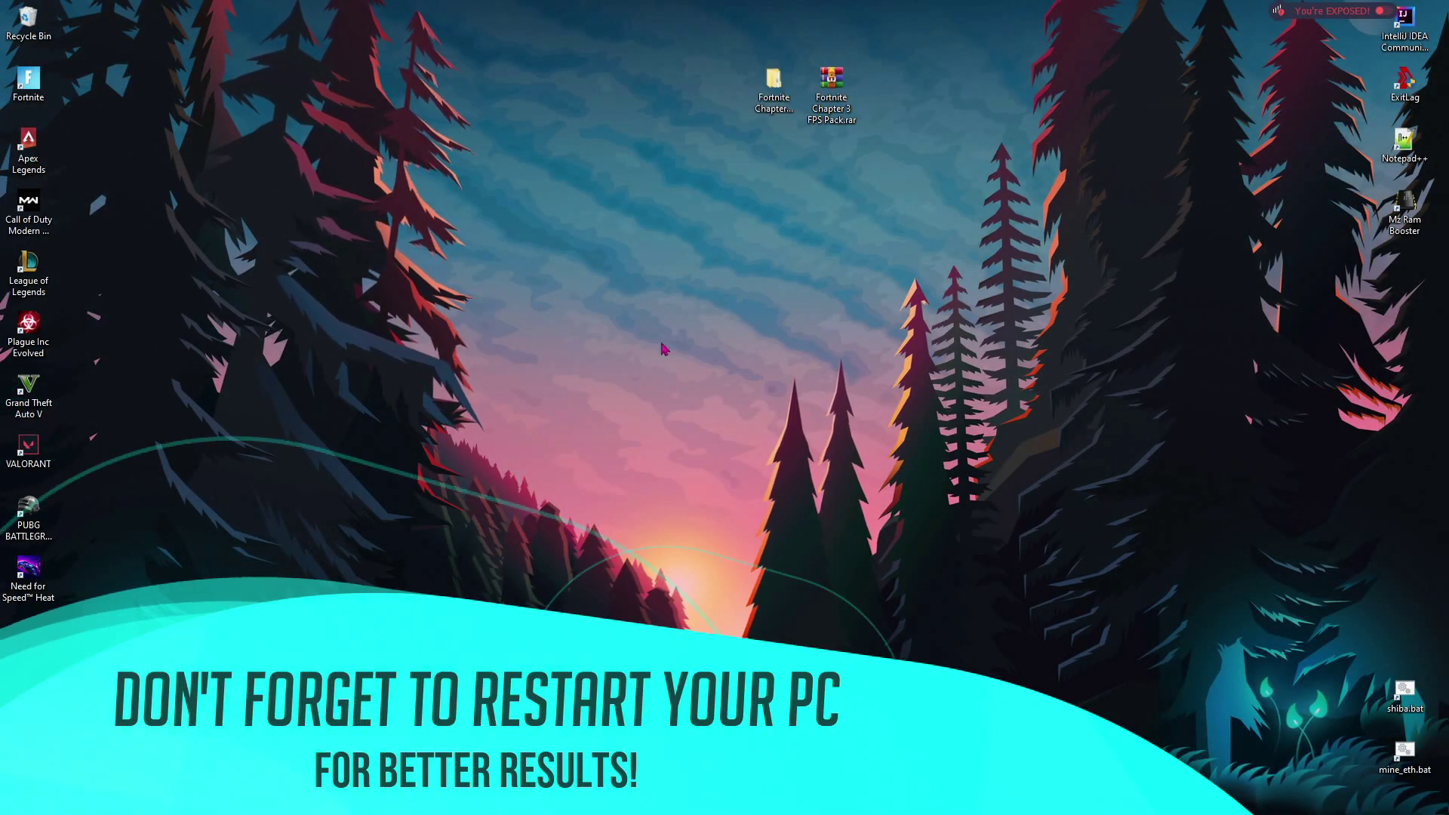
pyautogui.click(28, 82)
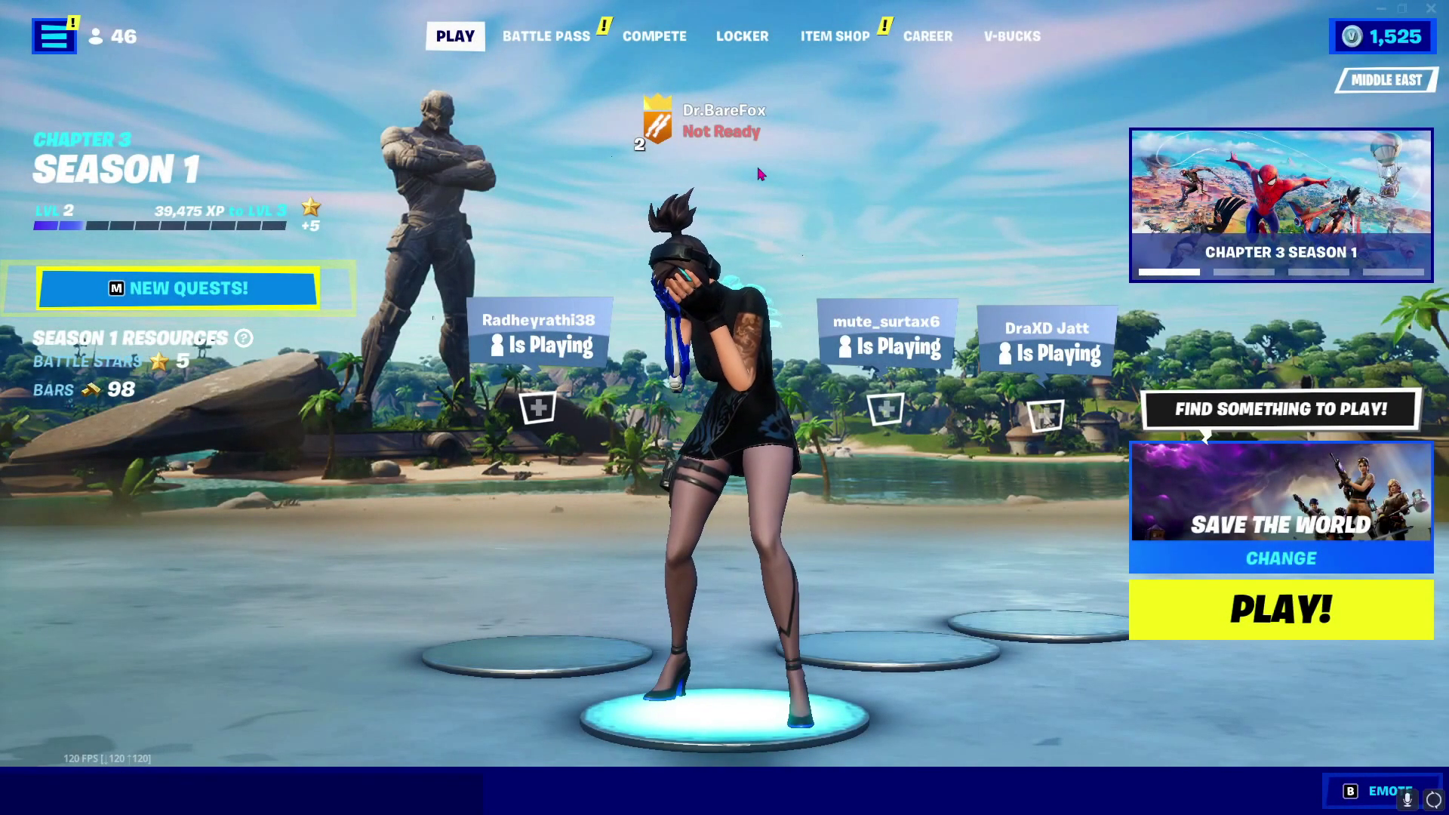
# Step: Open Fortnite's Video settings from the lobby menu and leave View Distance at FAR
pyautogui.press('o')
pyautogui.press('Escape')
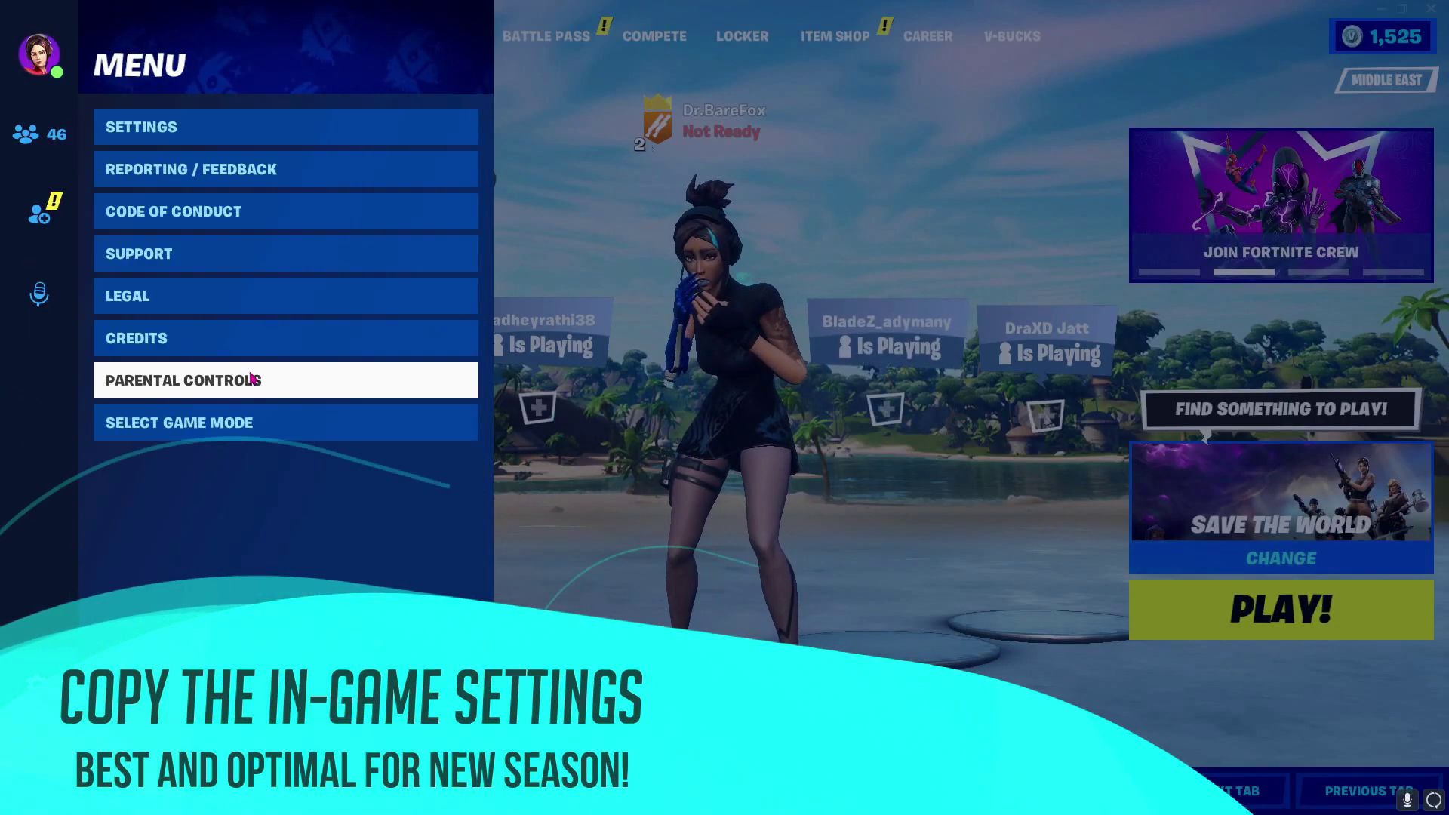
pyautogui.click(201, 127)
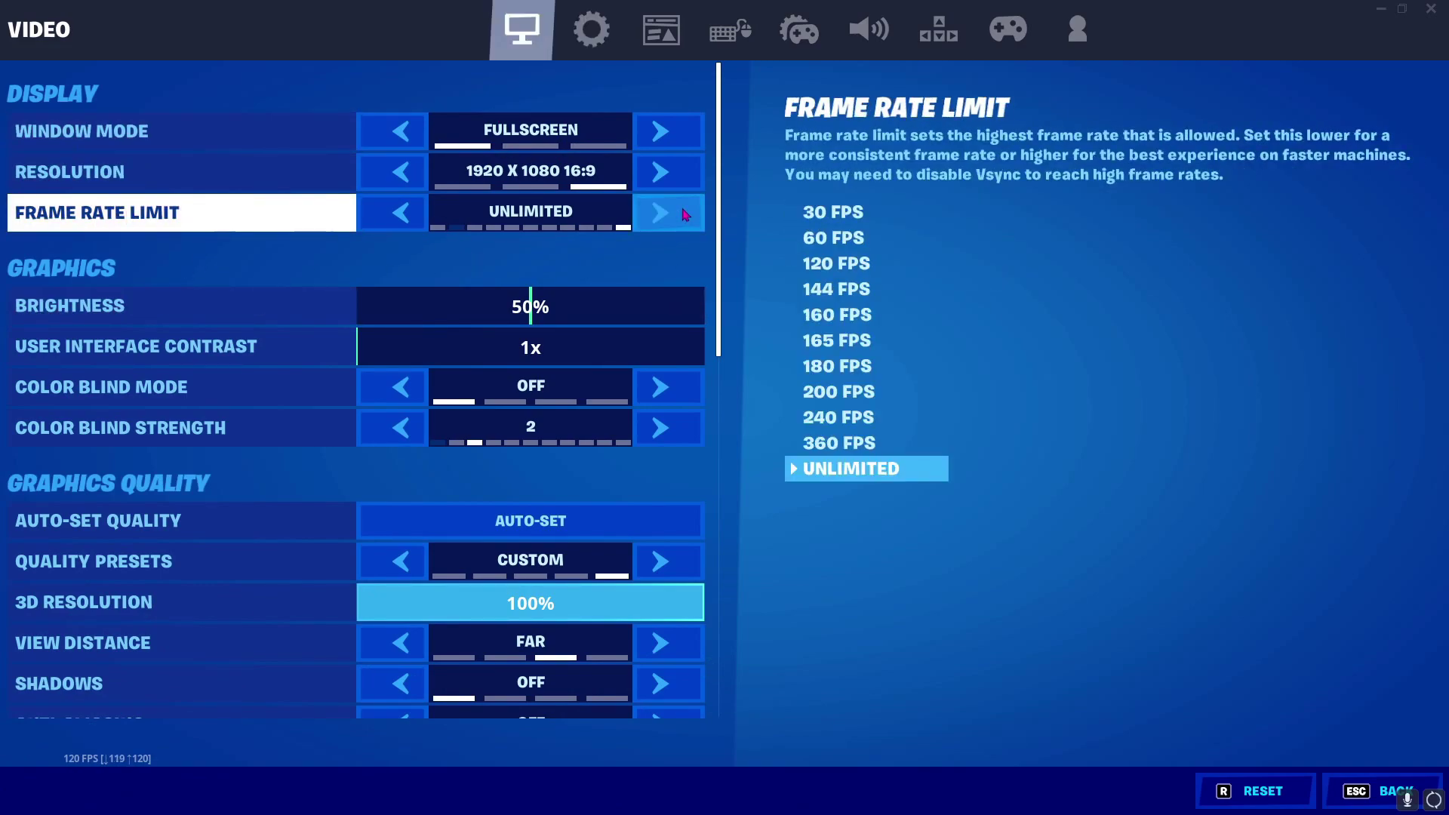
pyautogui.scroll(-5, 259, 378)
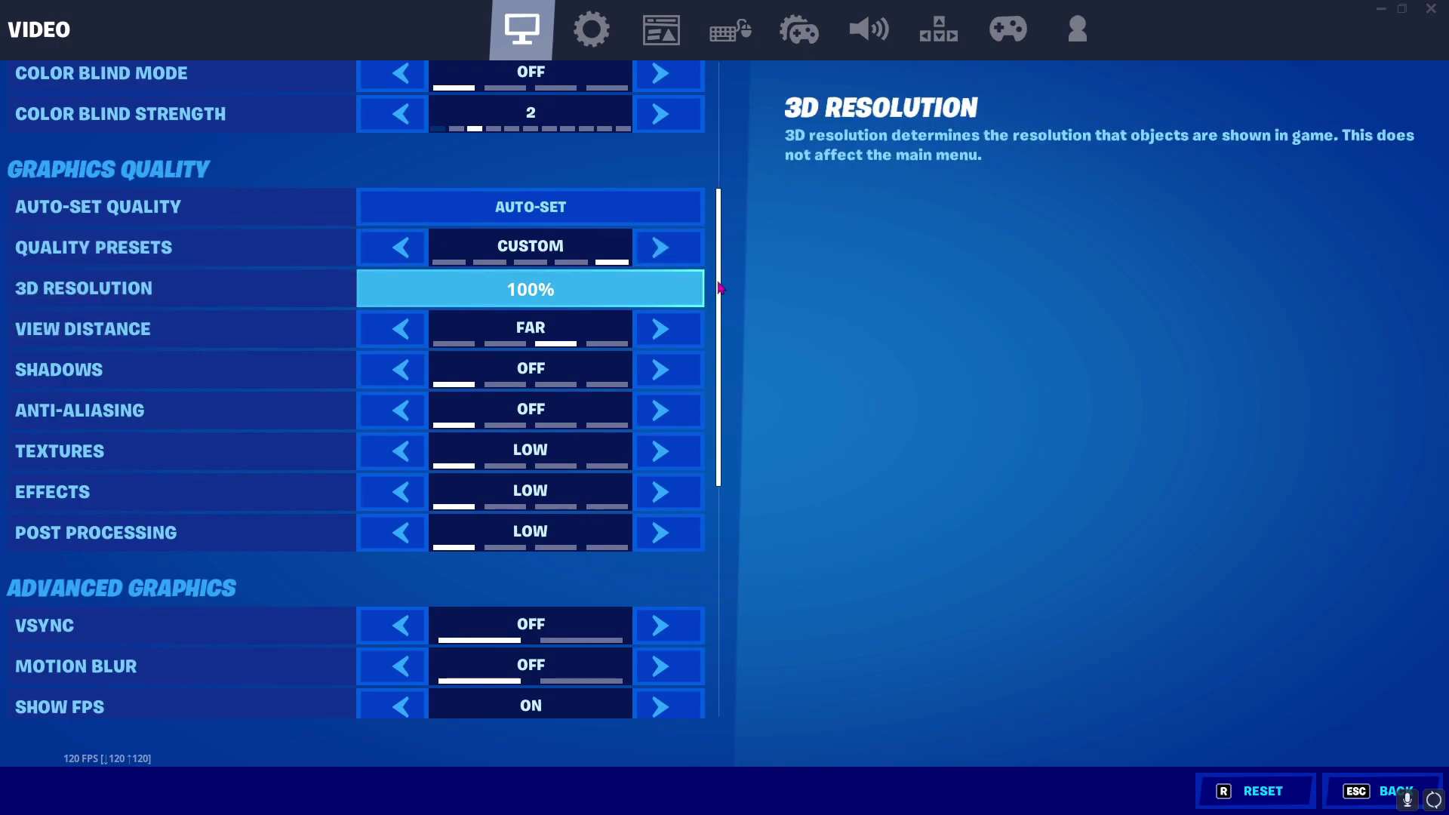
pyautogui.click(401, 329)
pyautogui.click(654, 336)
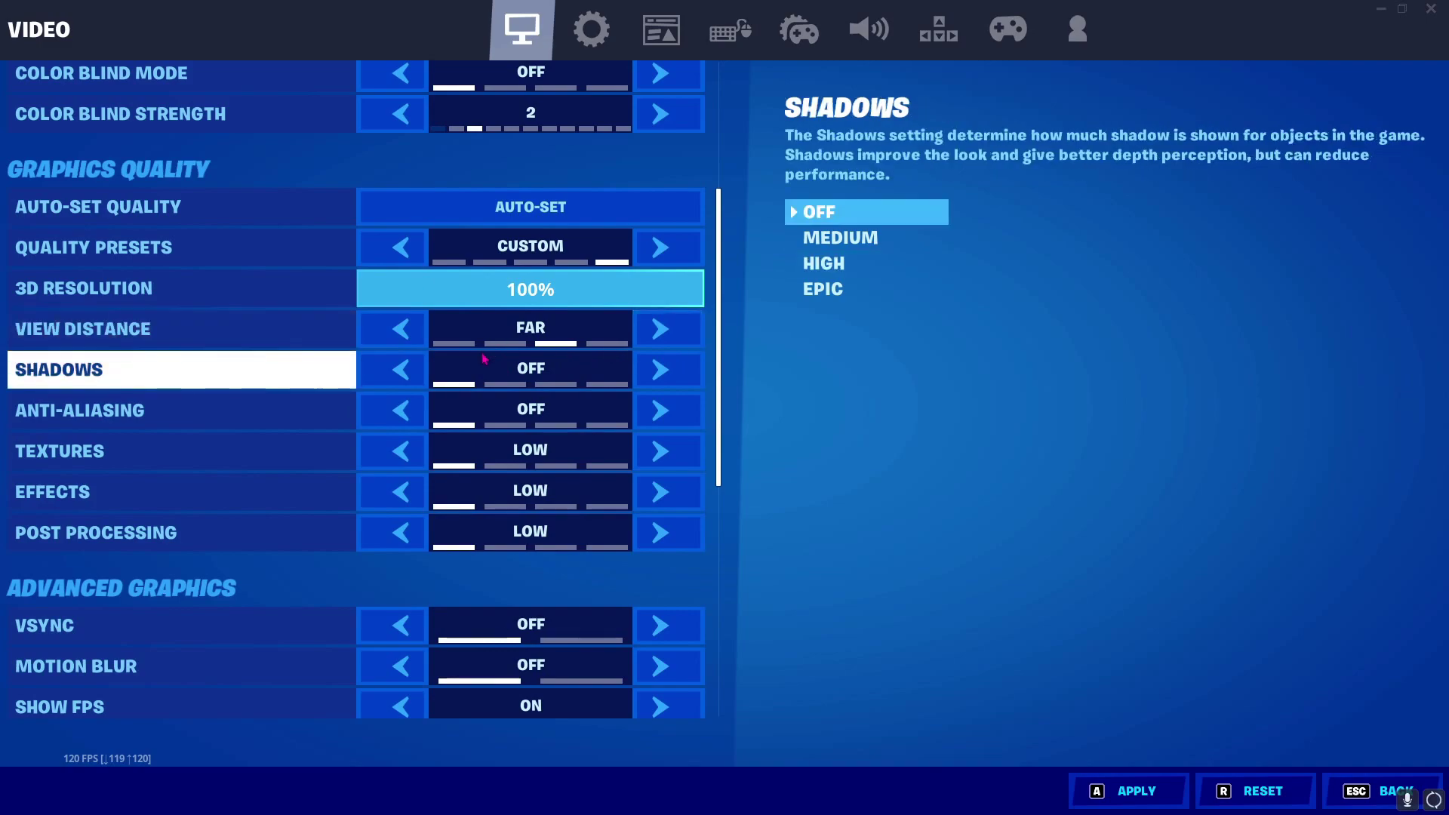
pyautogui.click(661, 330)
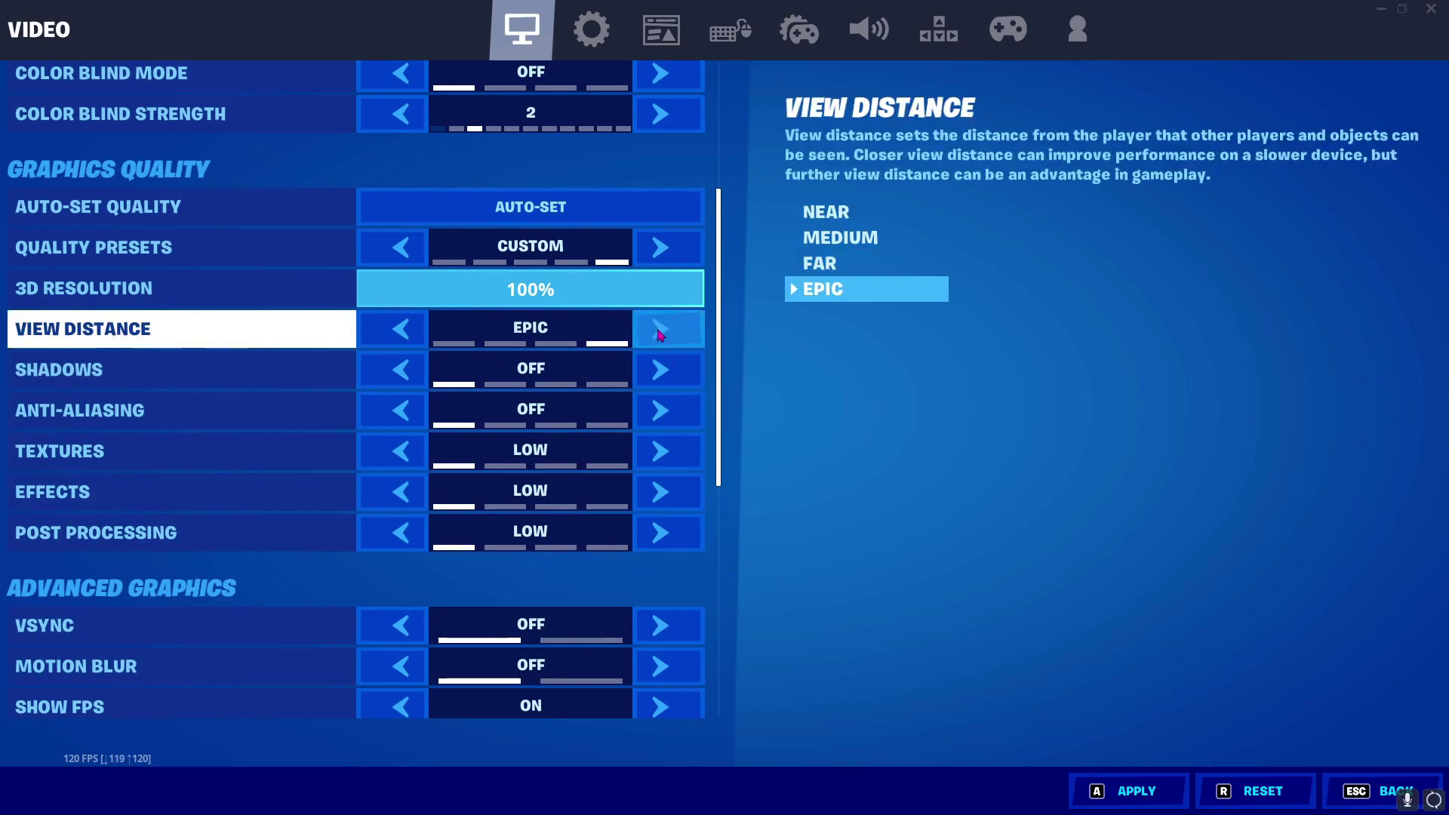
pyautogui.click(401, 329)
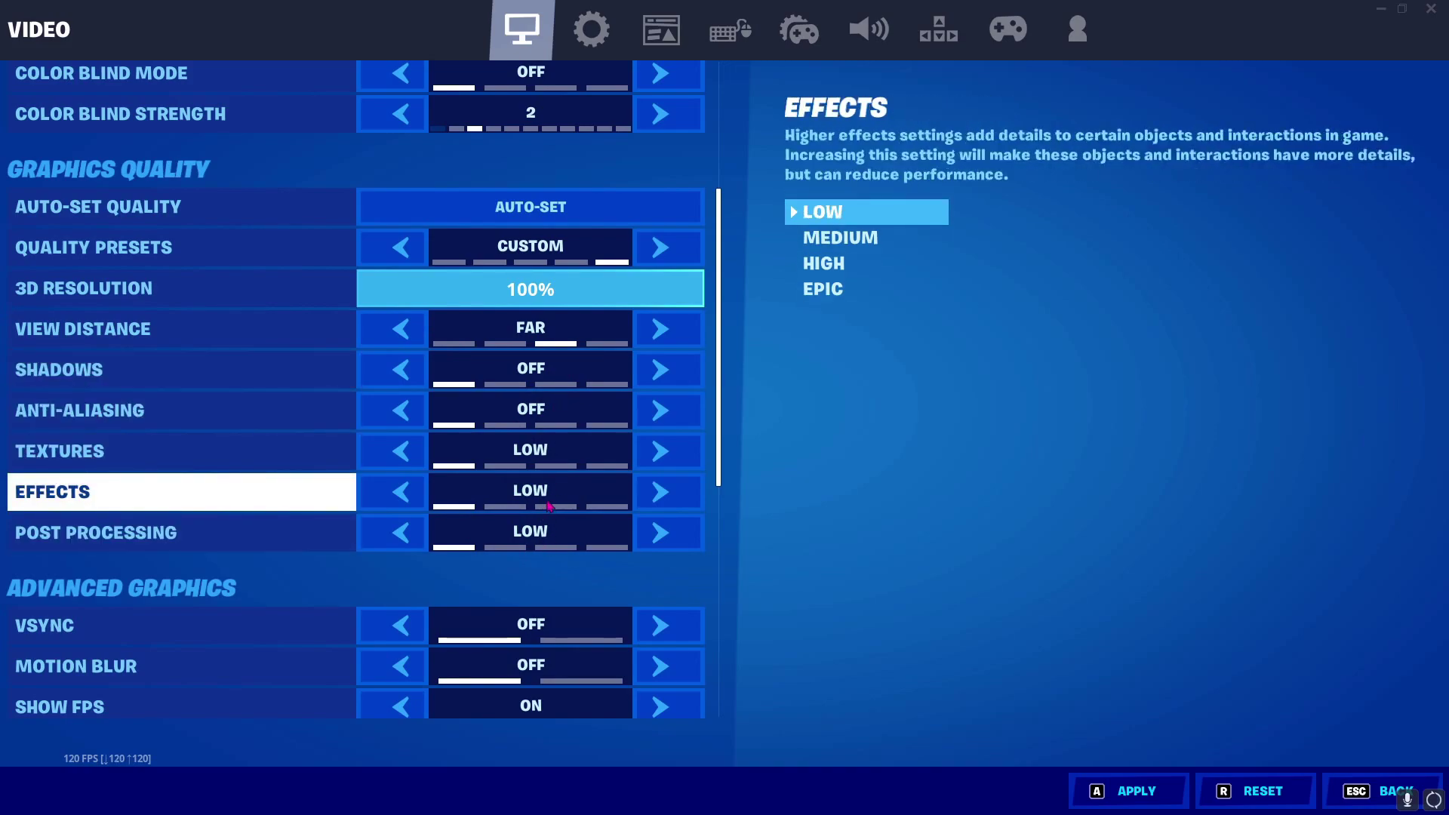
# Step: Set Rendering Mode to PERFORMANCE (BETA), apply it and accept the restart notice
pyautogui.scroll(-3, 538, 508)
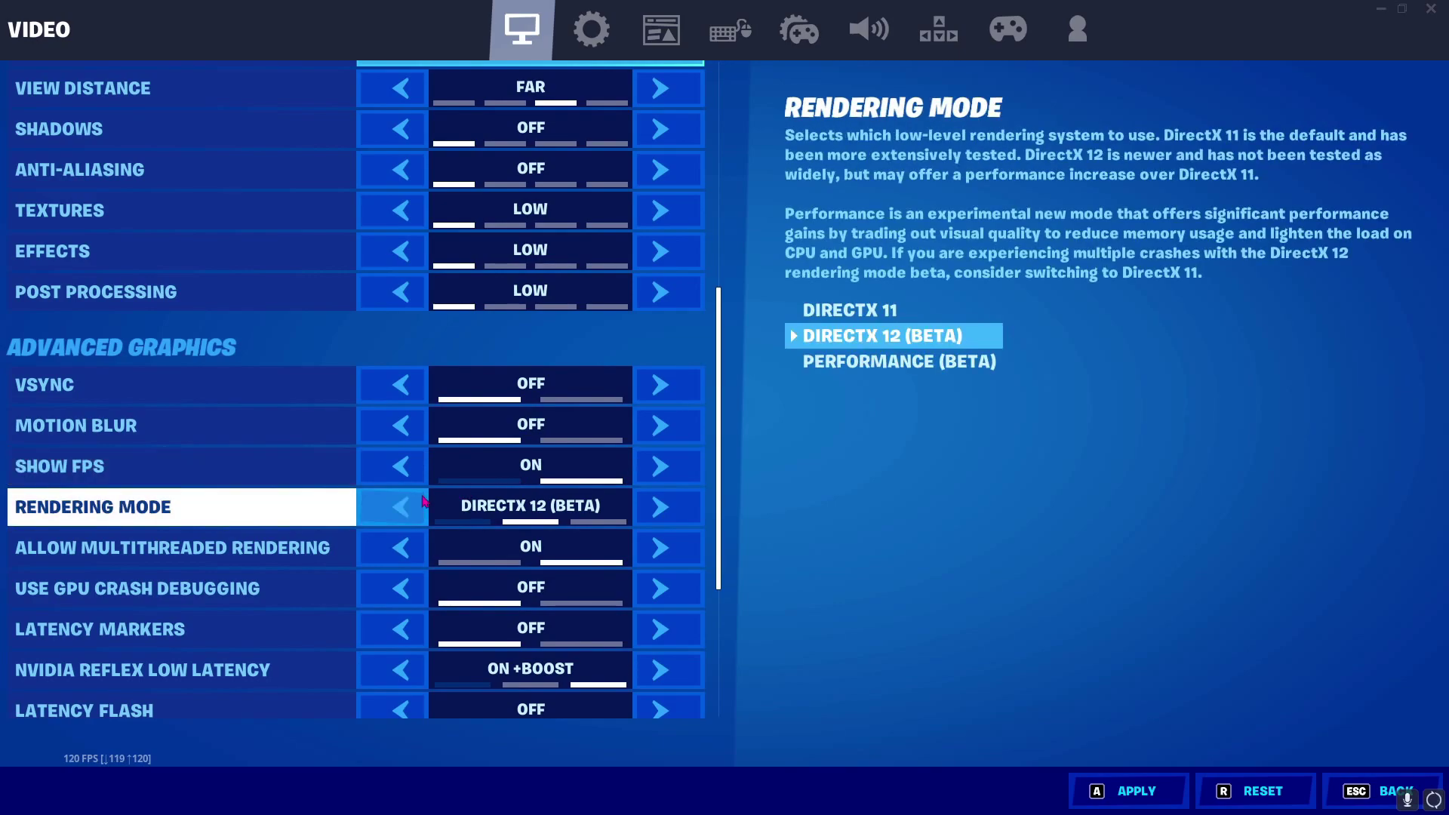
pyautogui.click(678, 507)
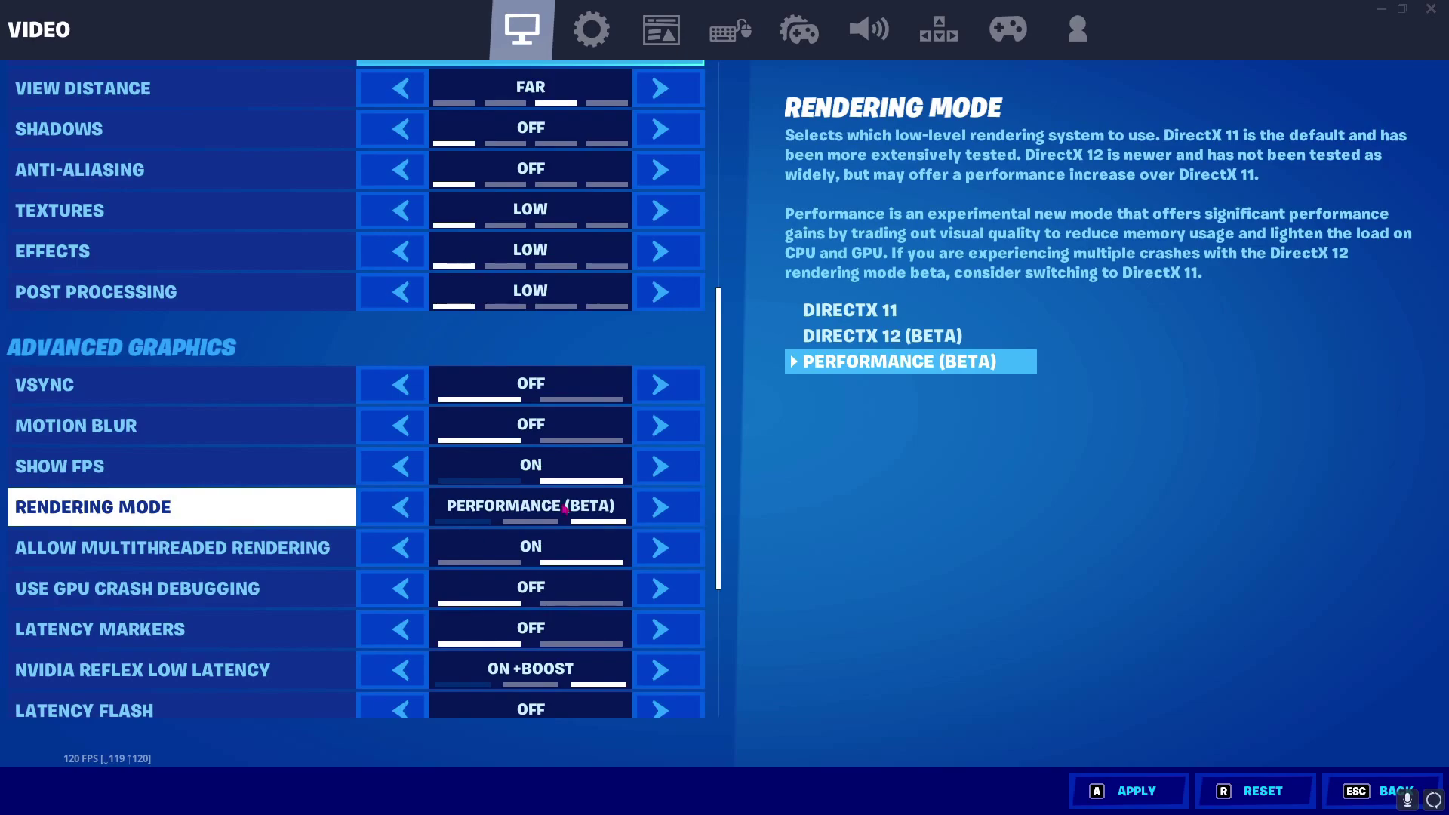
pyautogui.click(1128, 792)
pyautogui.click(1035, 598)
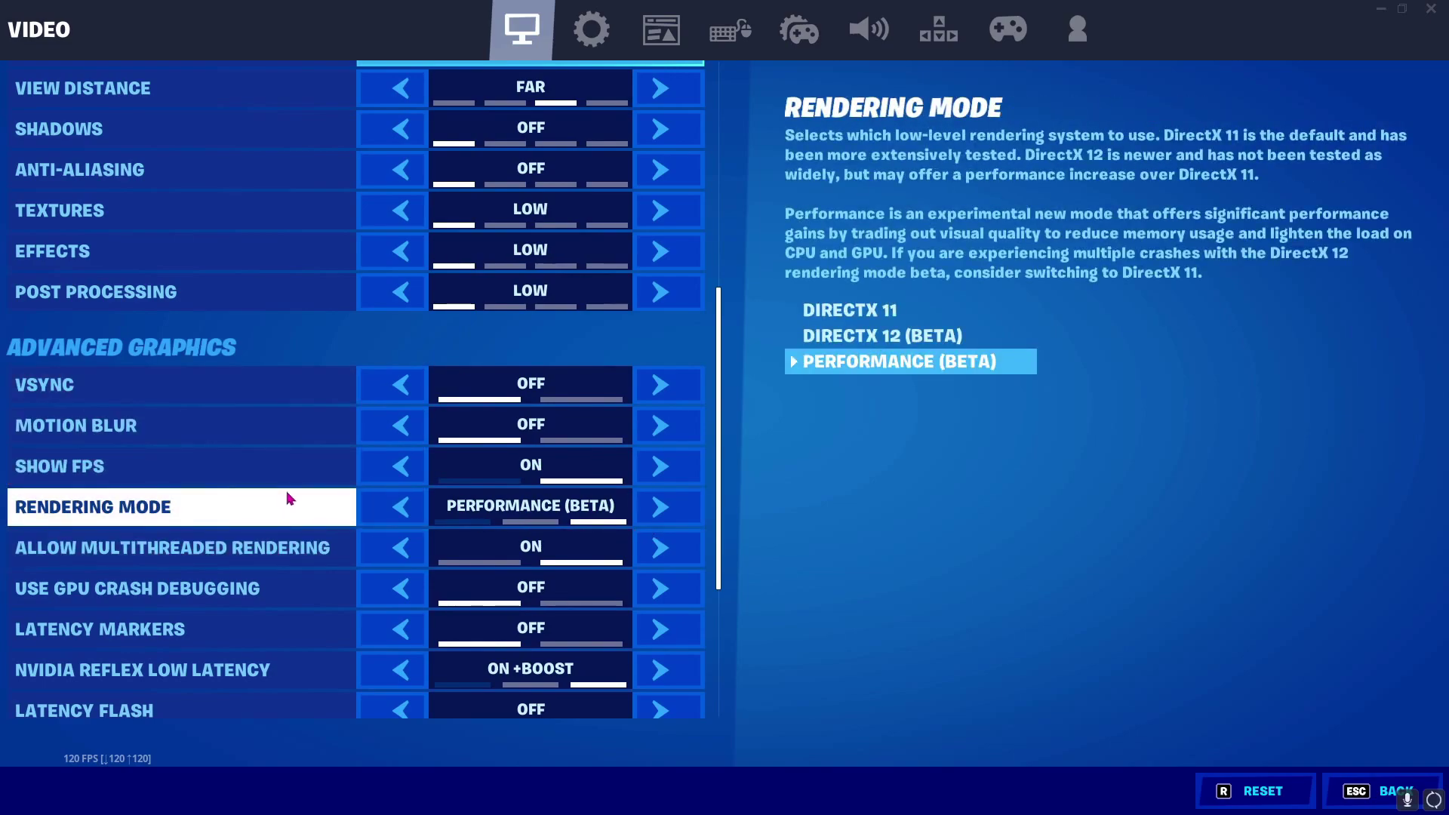
# Step: Review the remaining Video settings, confirming Reflex On +Boost and ray tracing off
pyautogui.scroll(-1, 332, 517)
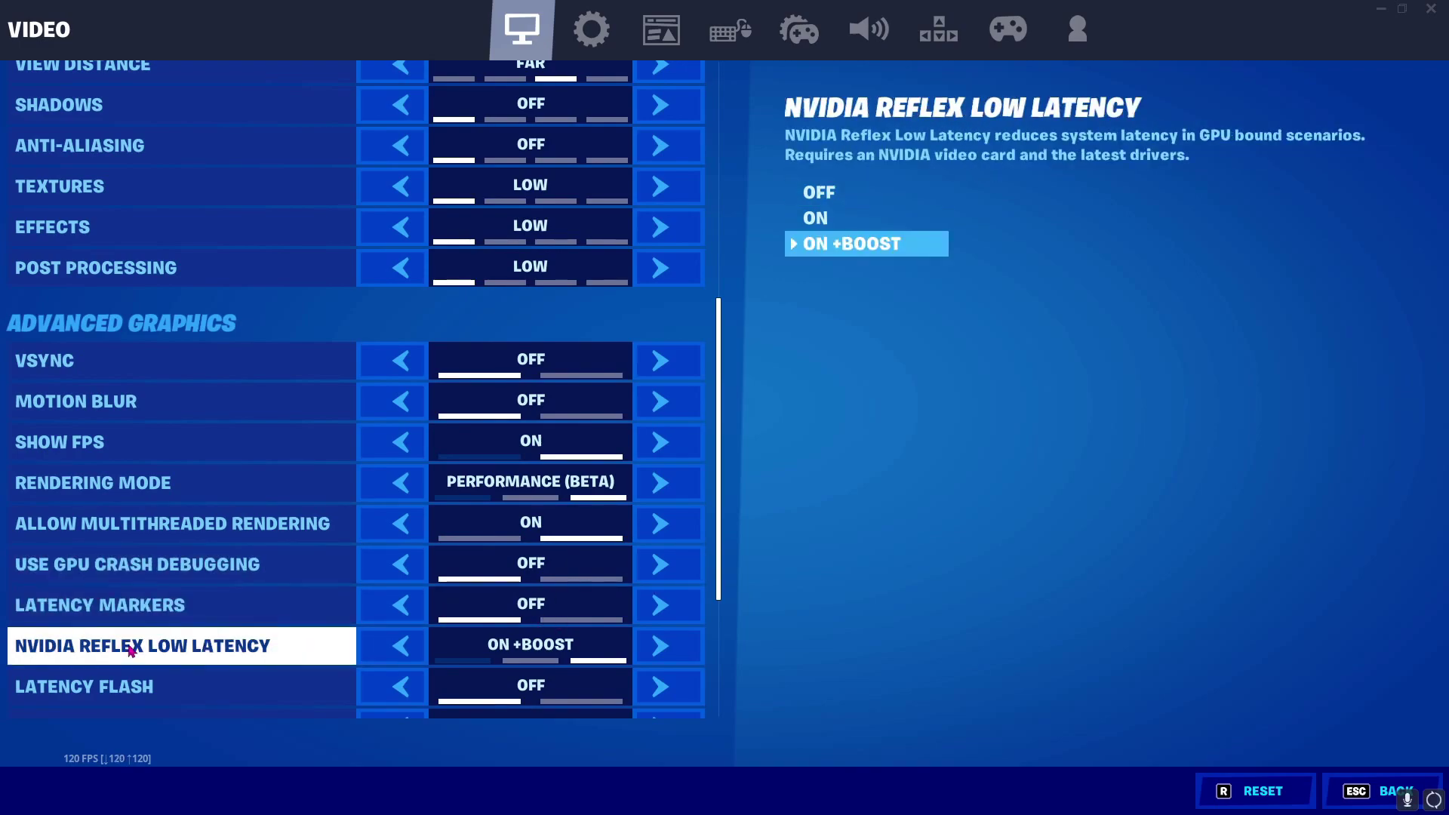
pyautogui.scroll(-1, 133, 646)
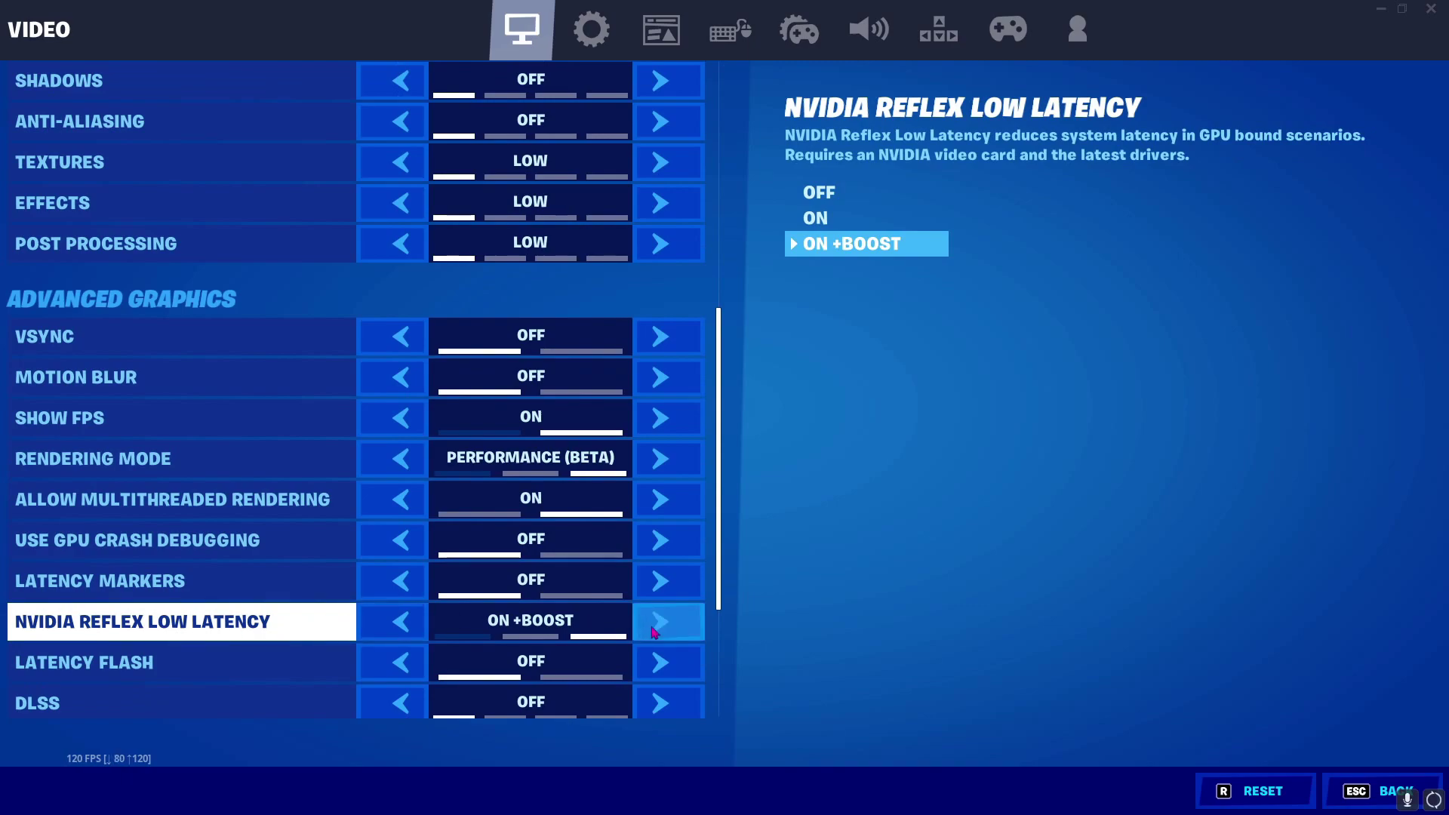
pyautogui.scroll(-5, 340, 604)
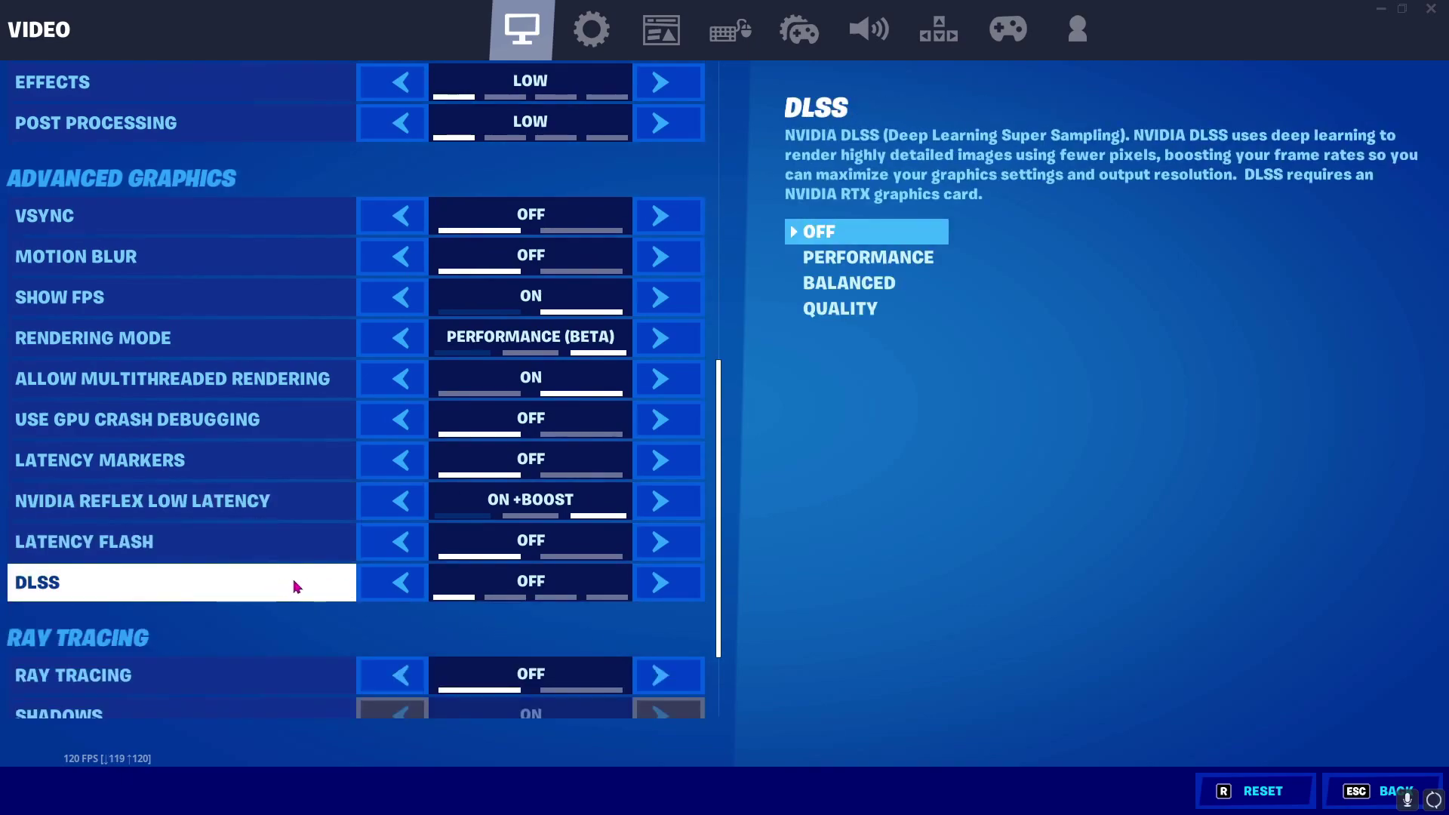
pyautogui.scroll(-5, 259, 540)
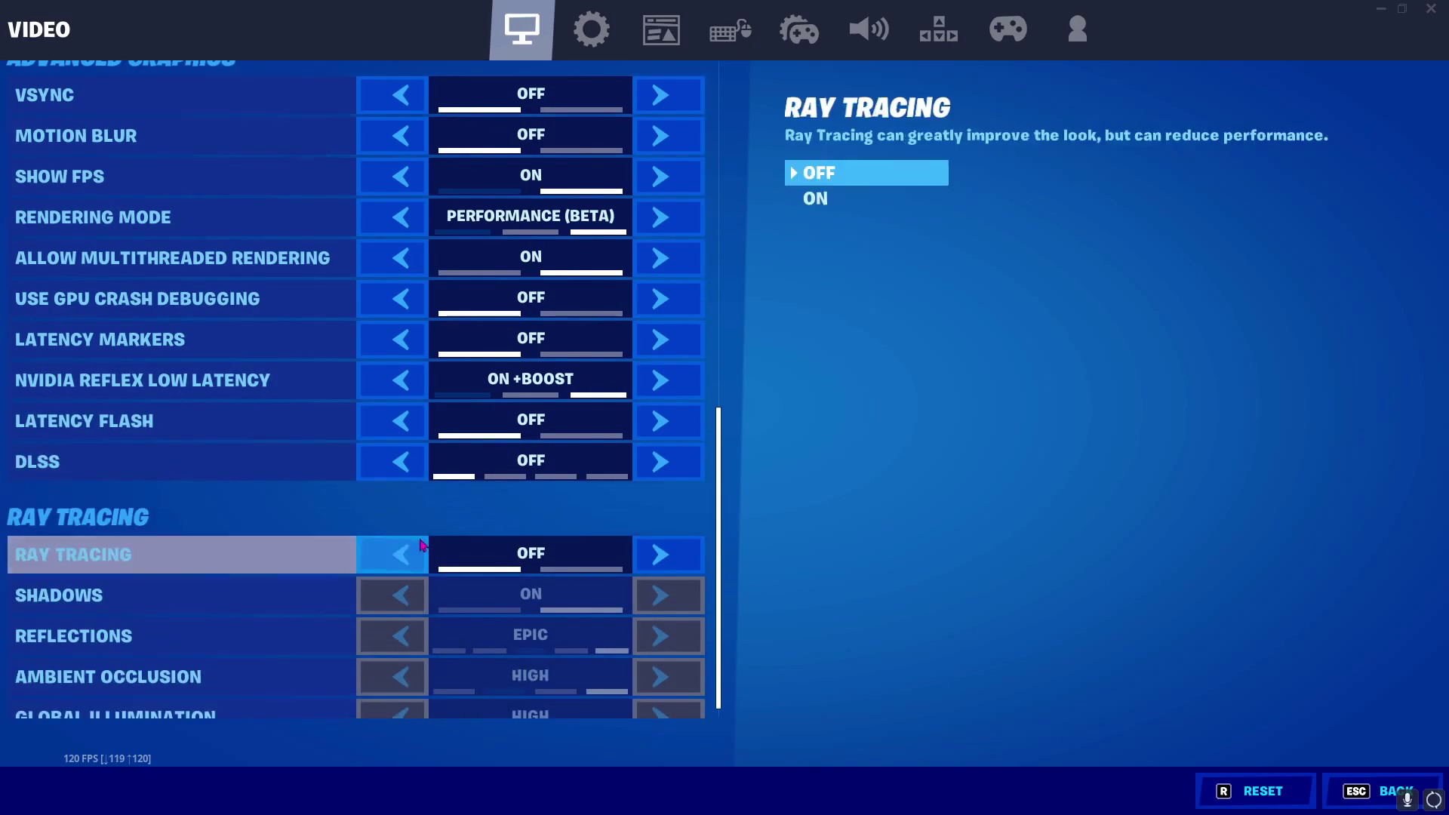
pyautogui.scroll(5, 400, 533)
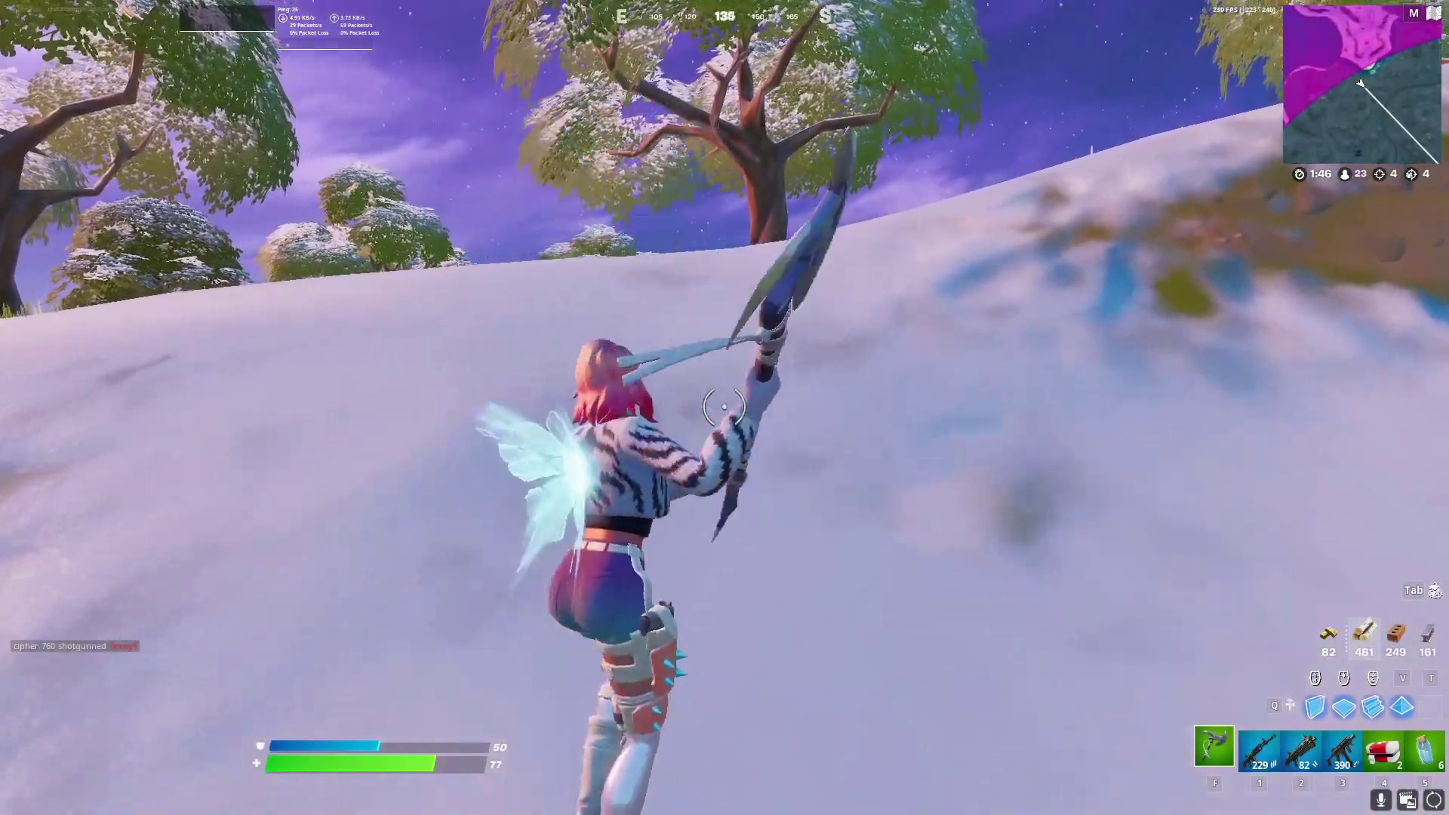
# Step: Run across the snowy field and chop a large tree, raising wood from 481 to 509
pyautogui.press('w')
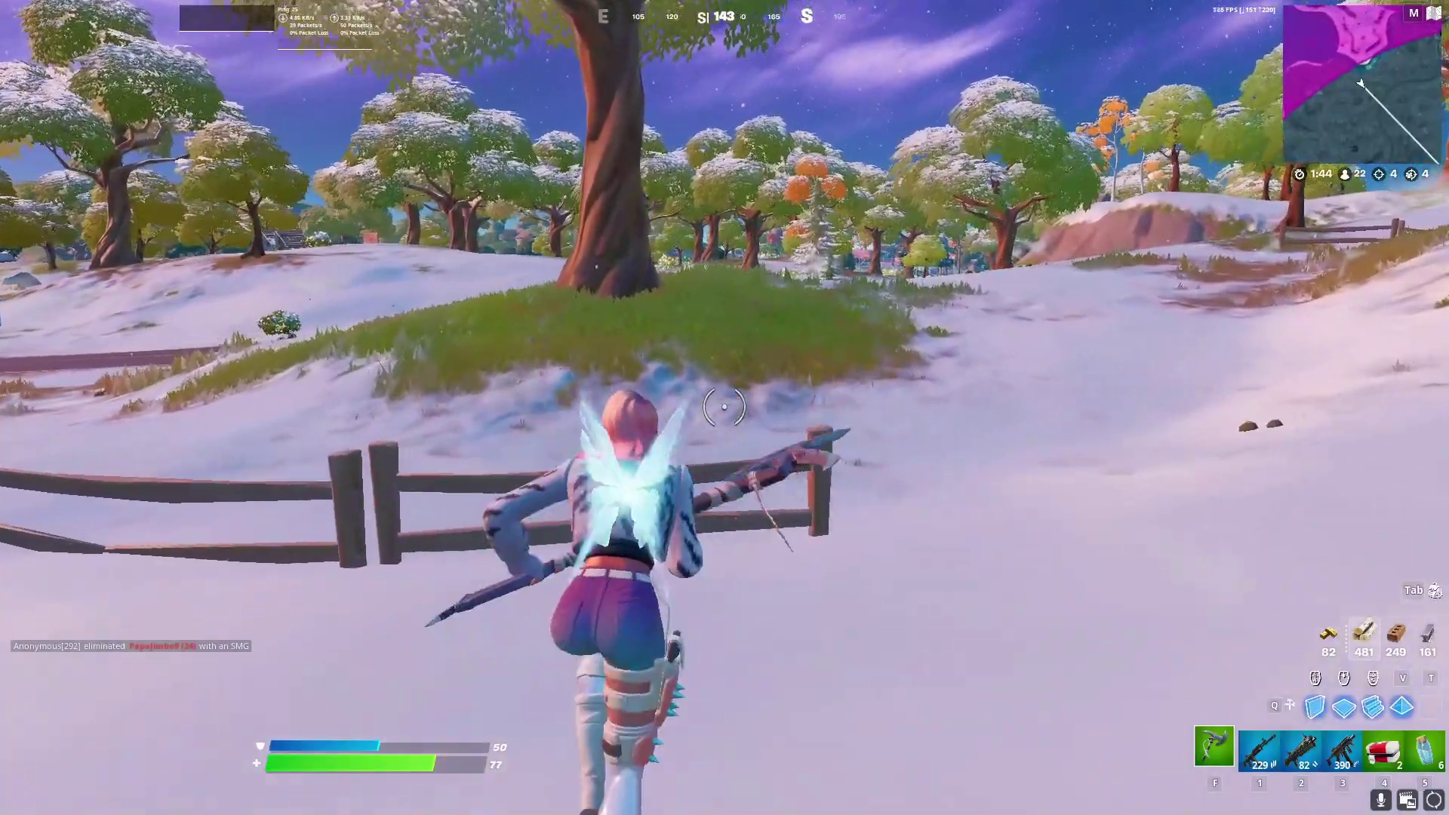
pyautogui.press('space')
pyautogui.press('w')
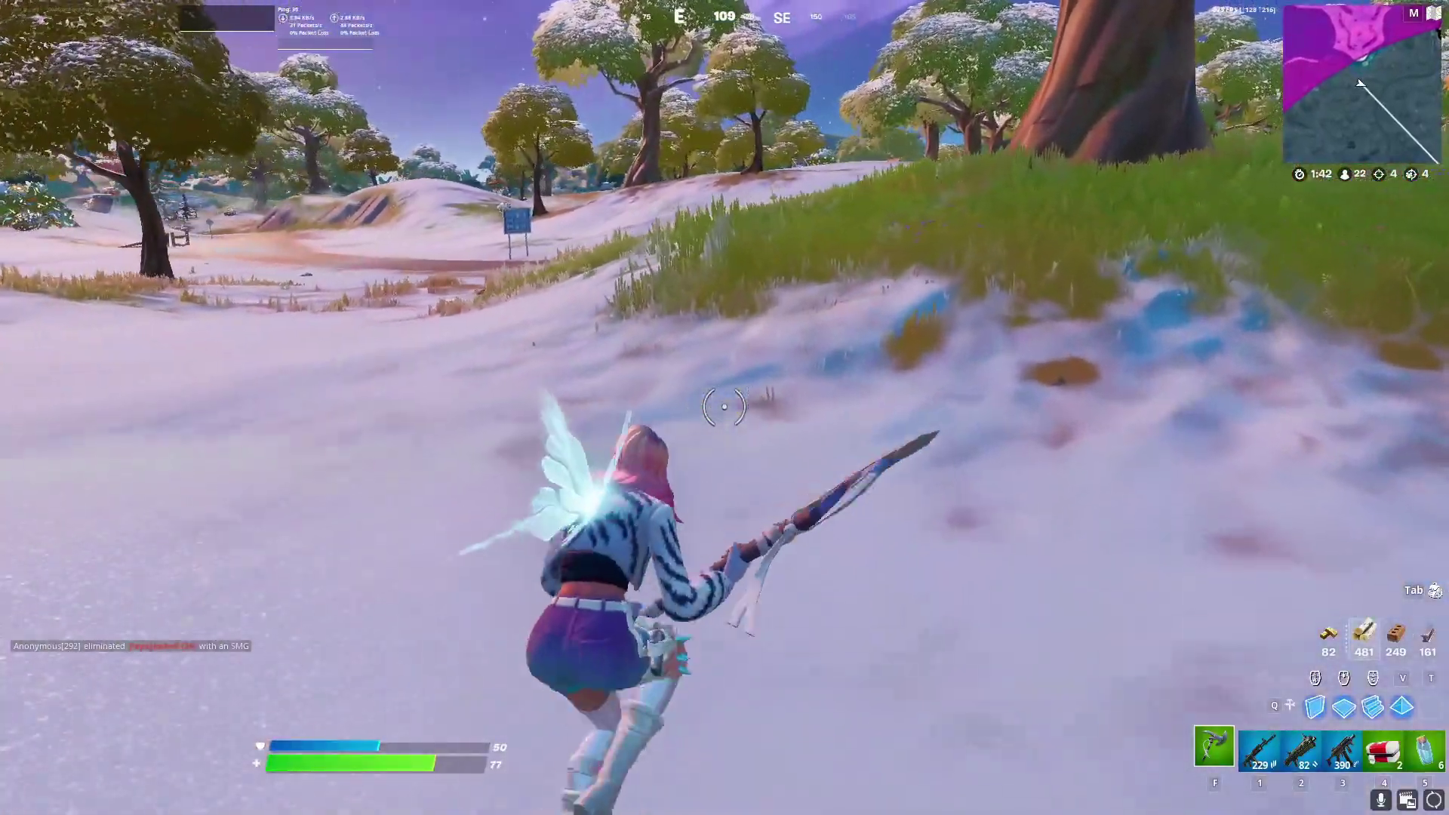
pyautogui.press('w')
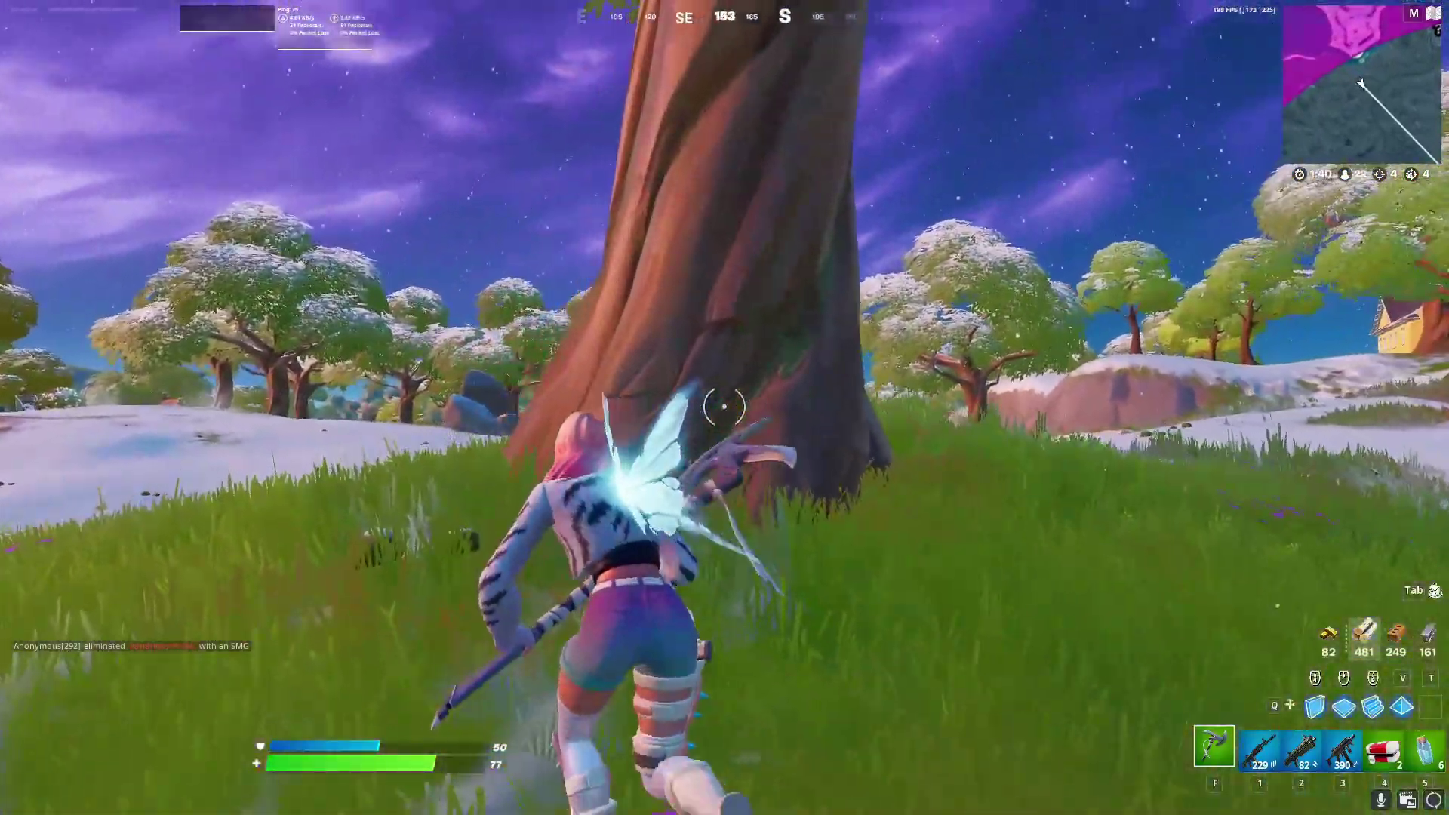
pyautogui.click(724, 408)
pyautogui.click(725, 408)
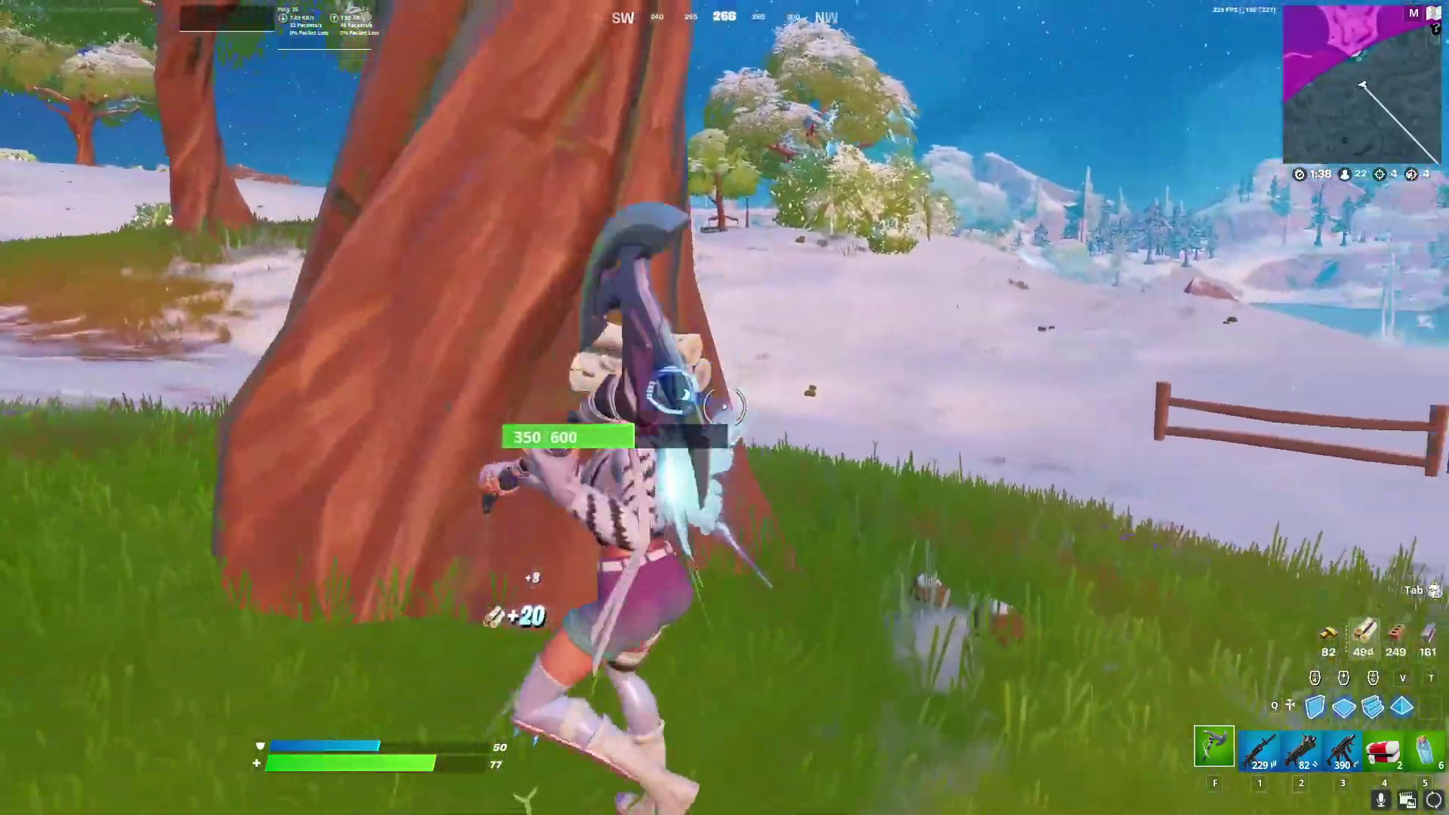
pyautogui.click(724, 408)
pyautogui.press('w')
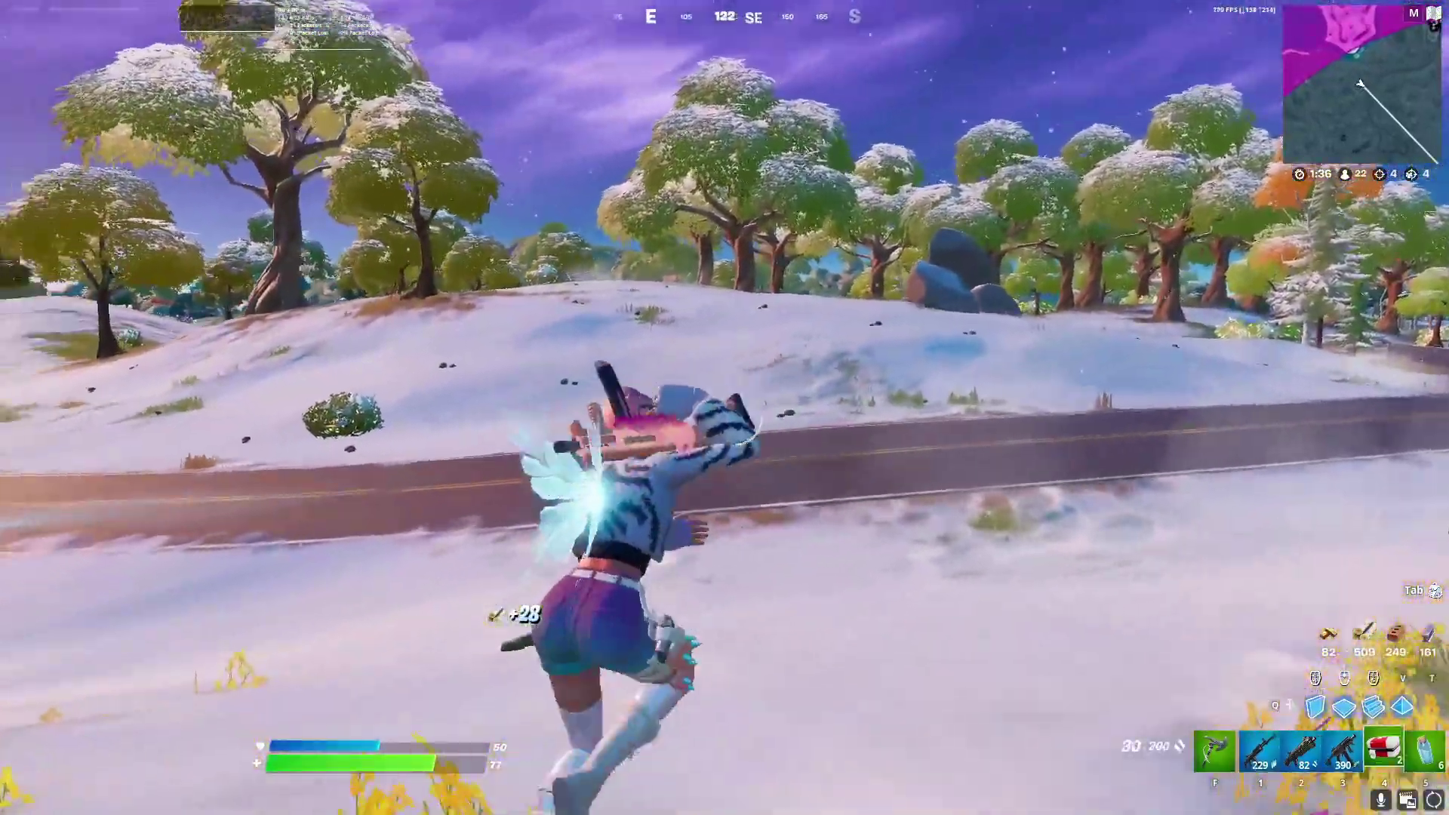